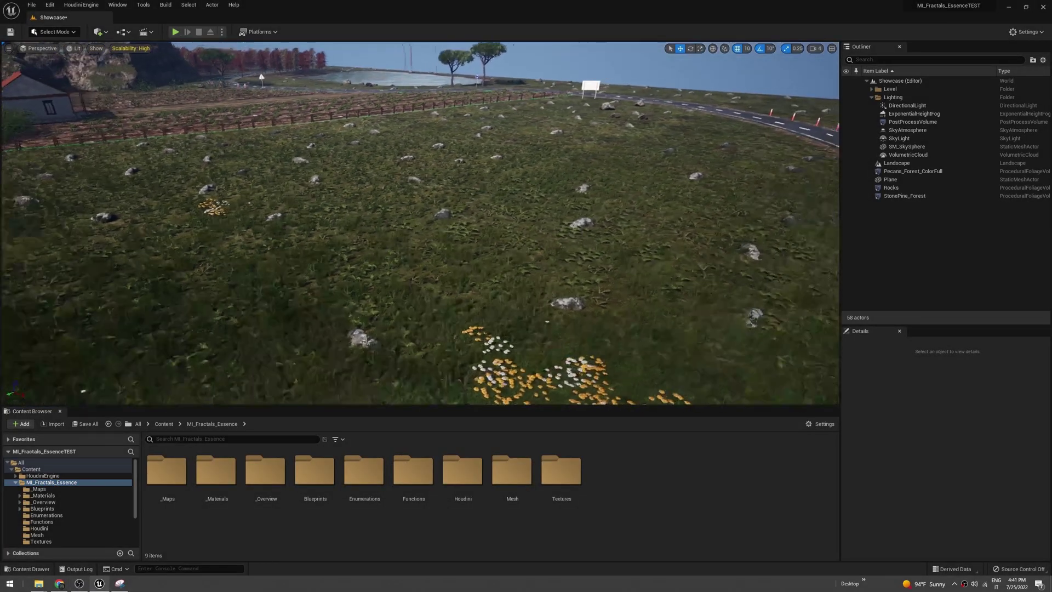
Place the BP_MixPinskiLite2 fractal from the Blueprints folder on the grass beside the road
{"action": "mouse_move", "coordinate": [384, 338]}
{"action": "right_mouse_down"}
{"action": "mouse_move", "coordinate": [390, 350]}
{"action": "mouse_move", "coordinate": [326, 319]}
{"action": "mouse_move", "coordinate": [375, 323]}
{"action": "right_mouse_up"}
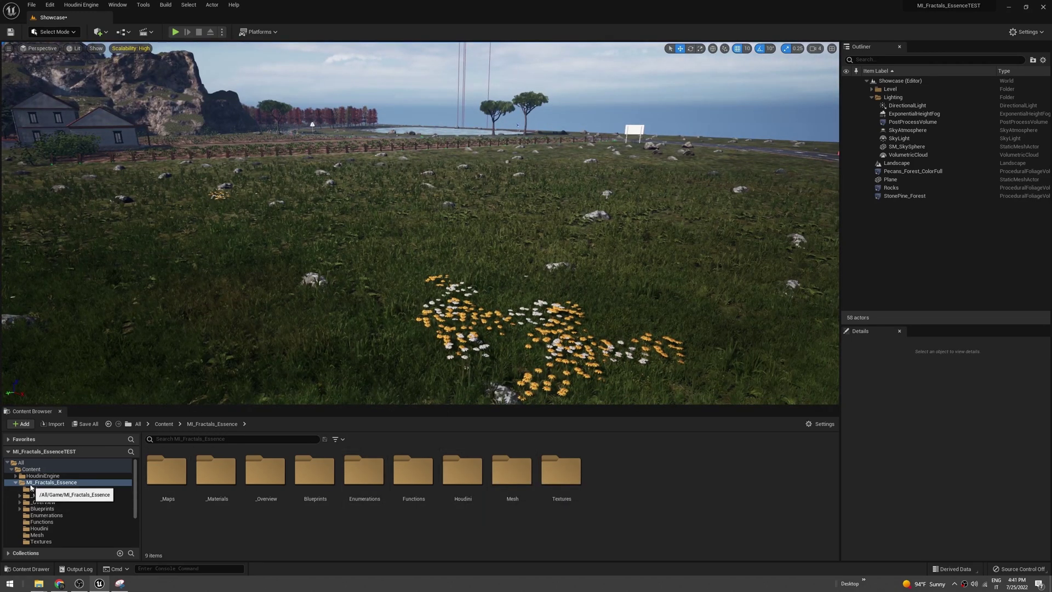
{"action": "right_click_drag", "start_coordinate": [384, 323], "coordinate": [399, 325]}
{"action": "key", "text": "d"}
{"action": "right_click_drag", "start_coordinate": [587, 235], "coordinate": [593, 230]}
{"action": "key", "text": "e"}
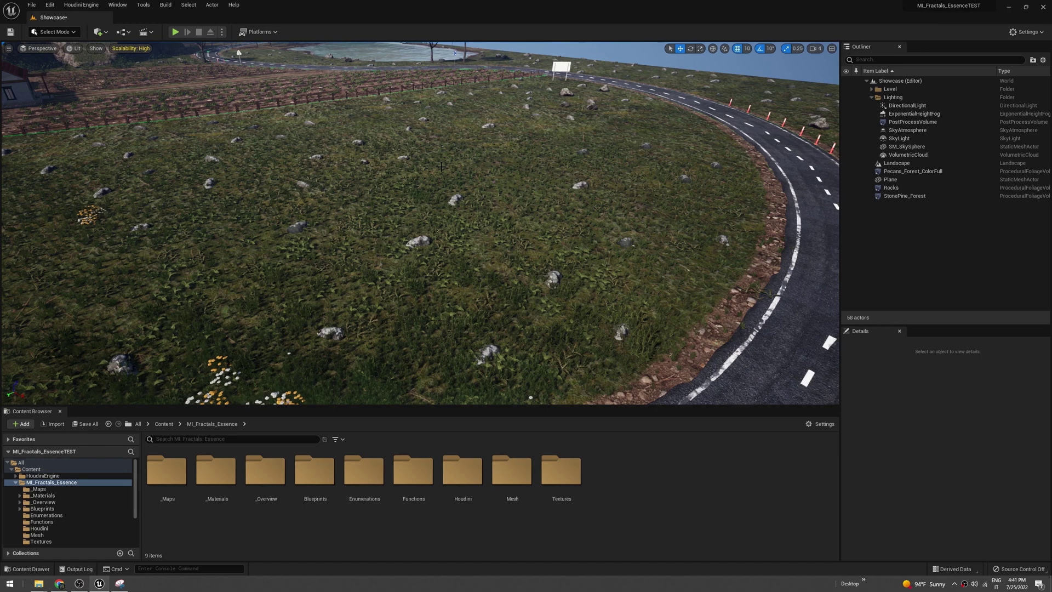
{"action": "double_click", "coordinate": [310, 482]}
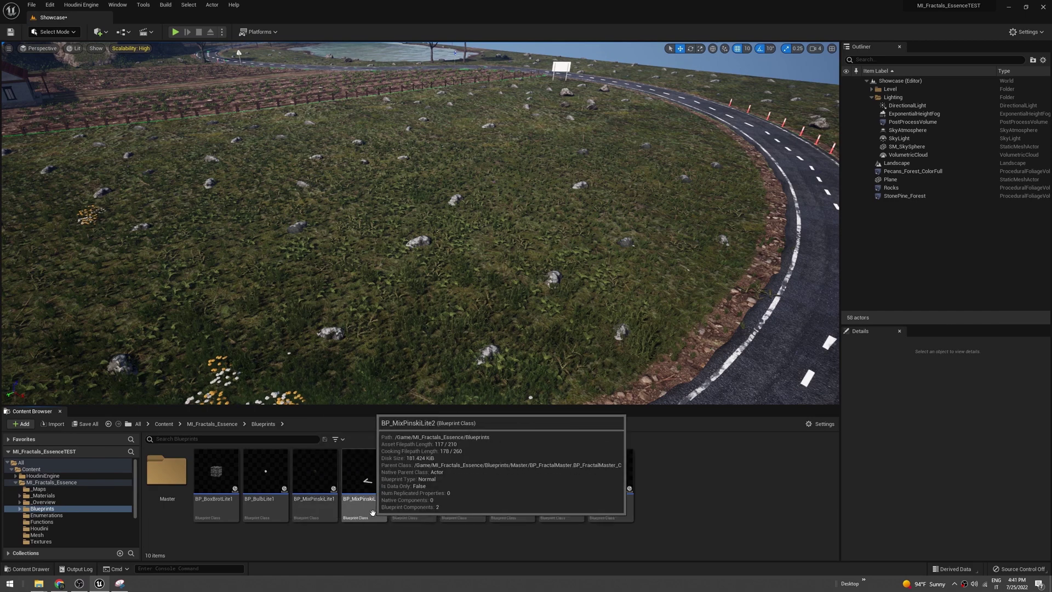
{"action": "left_click_drag", "start_coordinate": [371, 509], "coordinate": [496, 216]}
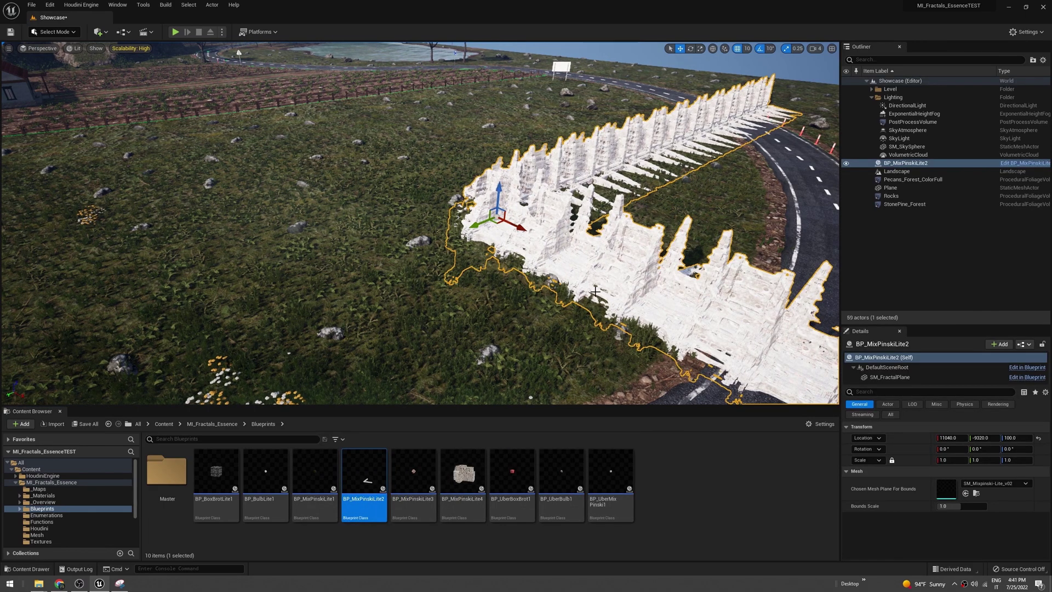
{"action": "right_click_drag", "start_coordinate": [520, 303], "coordinate": [553, 298]}
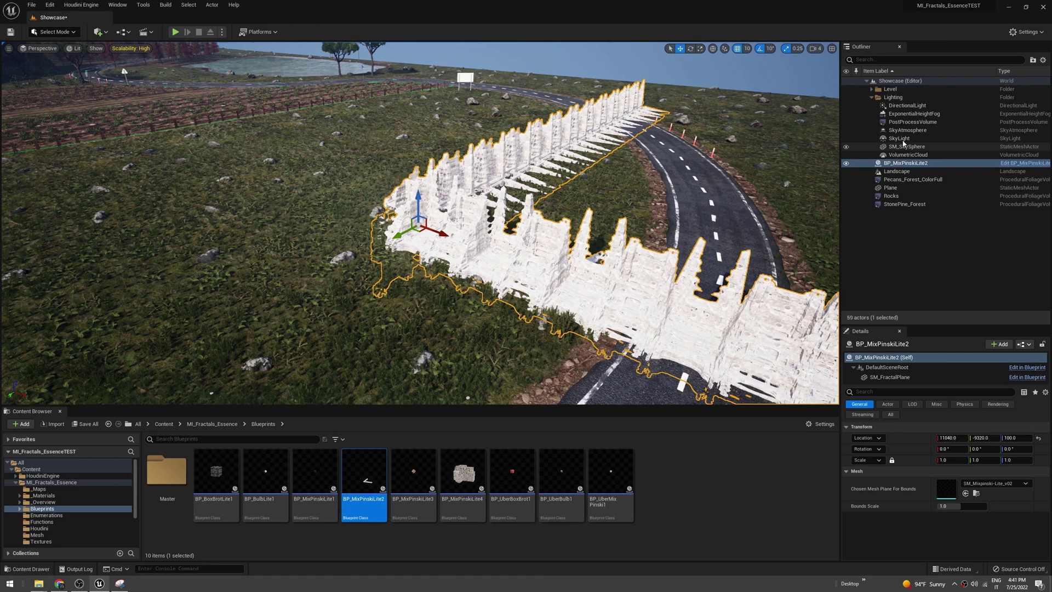
Filter the DirectionalLight's properties by "contact" and examine its Contact Shadow Length
{"action": "left_click", "coordinate": [901, 105]}
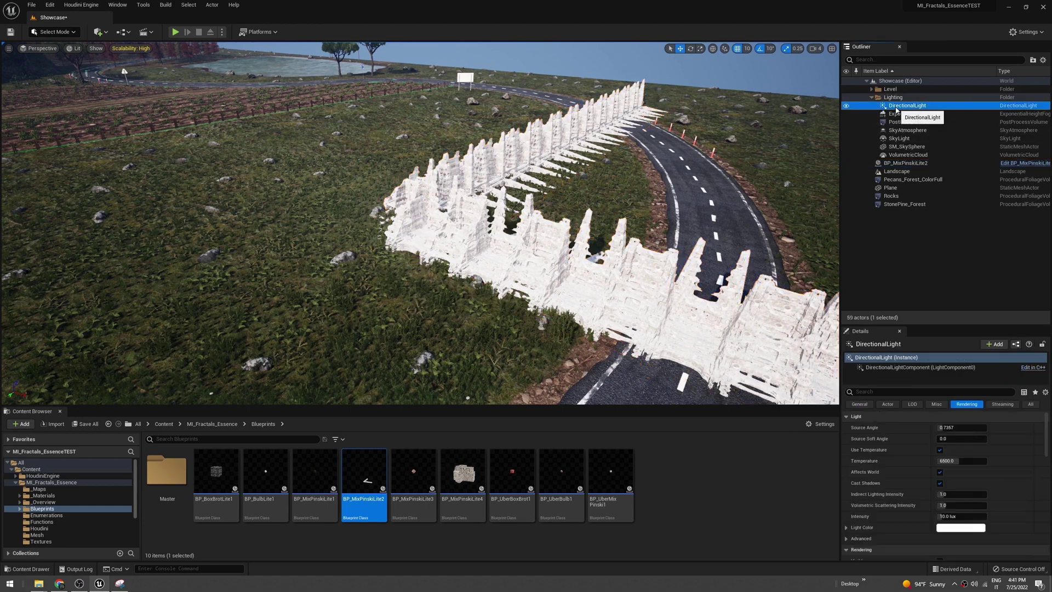
{"action": "left_click", "coordinate": [873, 392]}
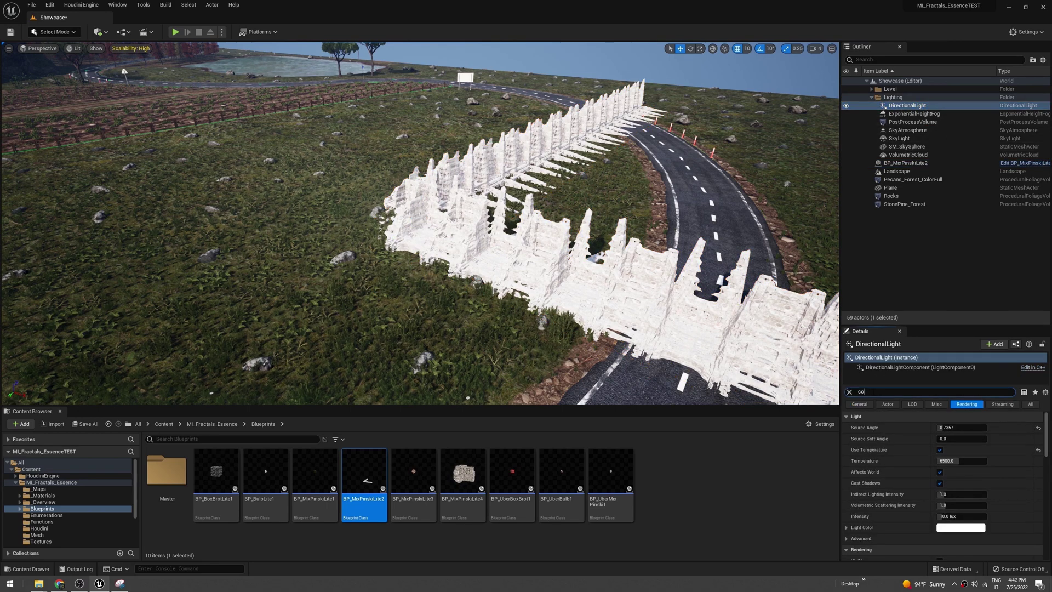
{"action": "type", "text": "contact"}
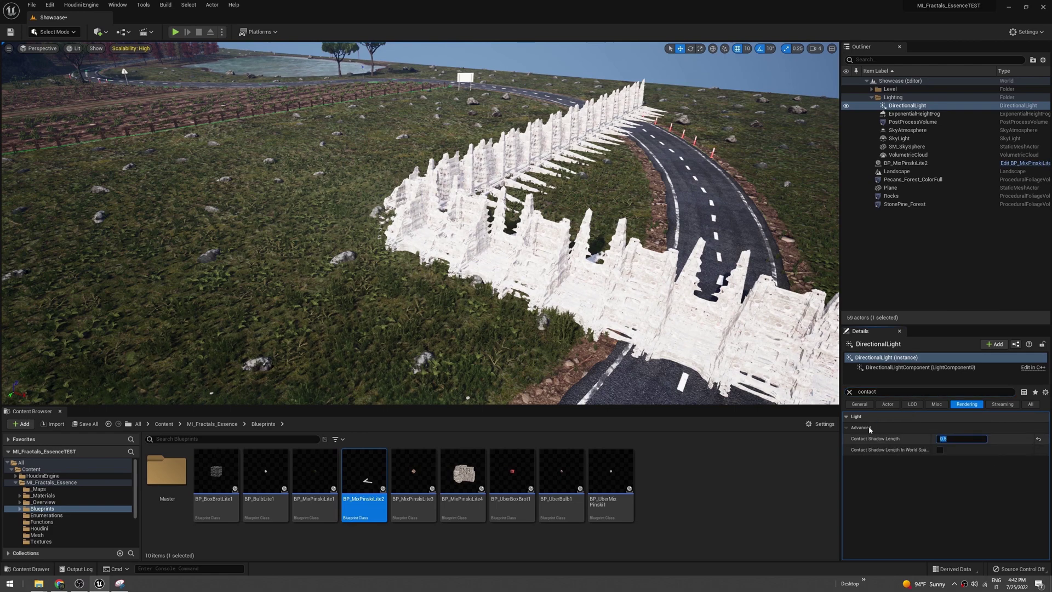
{"action": "left_click", "coordinate": [939, 438]}
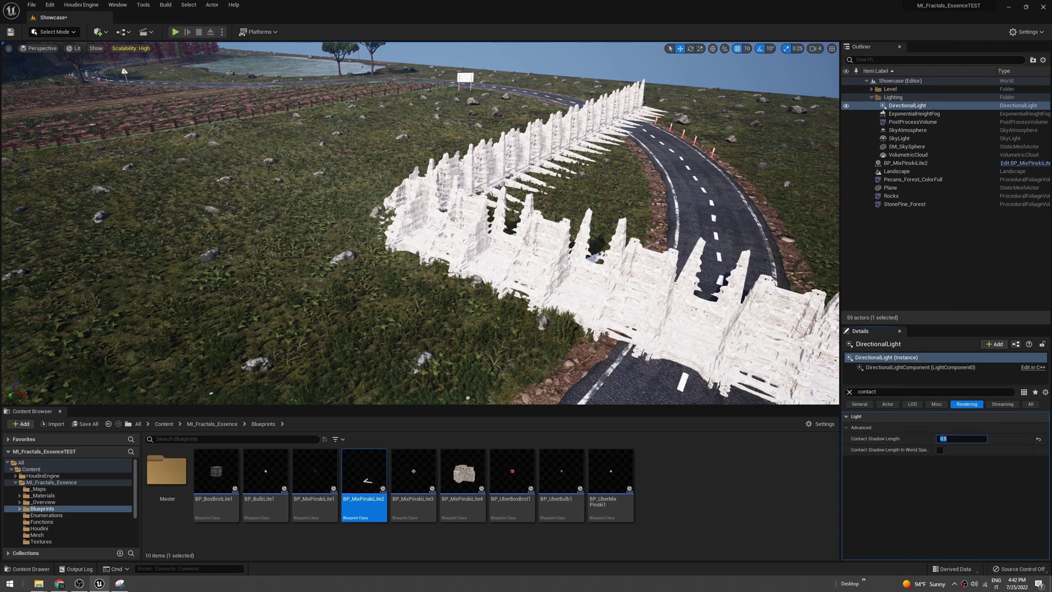
Compare the fractal's shading up close by setting the Contact Shadow Length to 0 and back to 0.5
{"action": "right_click_drag", "start_coordinate": [433, 219], "coordinate": [334, 246]}
{"action": "key", "text": "w"}
{"action": "key", "text": "w"}
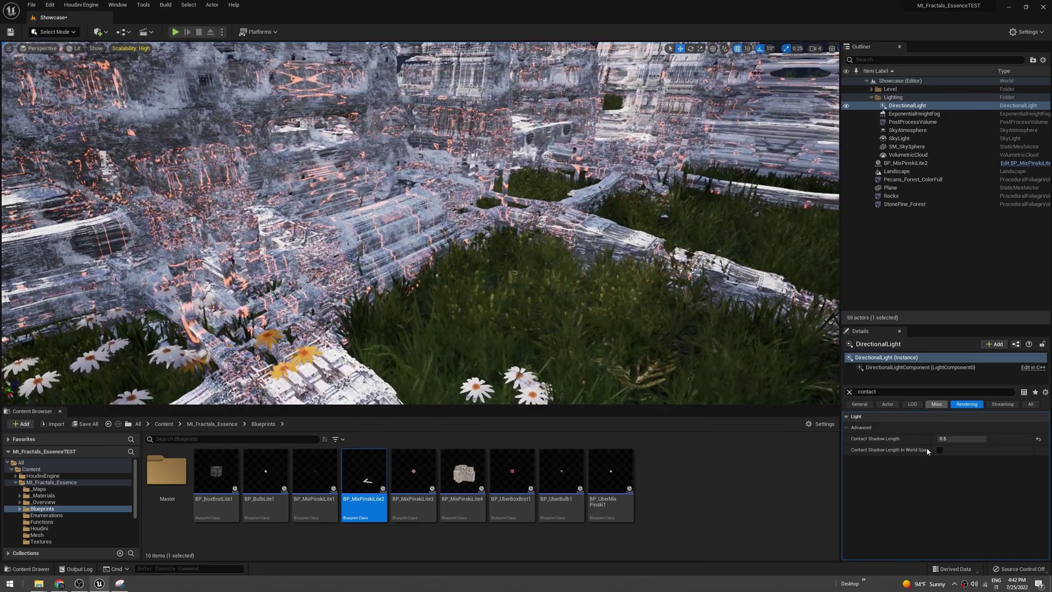
{"action": "left_click", "coordinate": [949, 438]}
{"action": "type", "text": "0"}
{"action": "key", "text": "Return"}
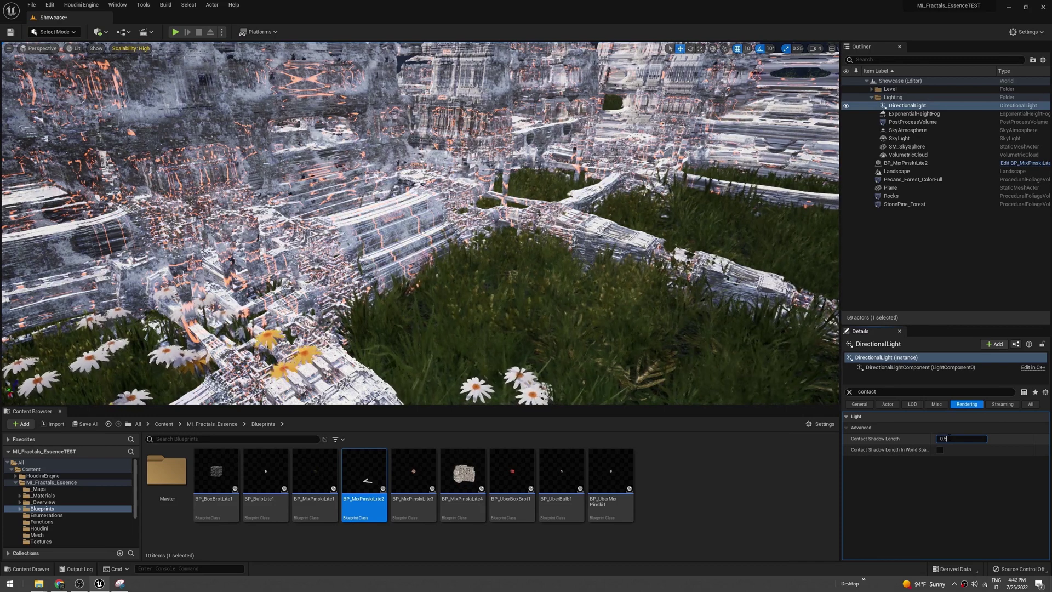
{"action": "type", "text": "0.5"}
{"action": "key", "text": "Return"}
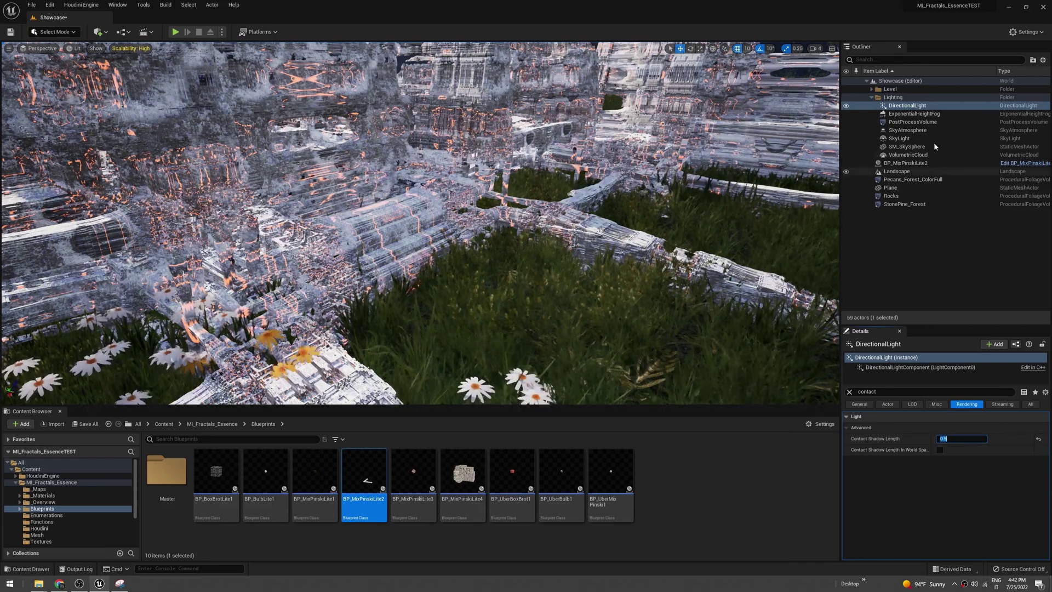
Show all properties of BP_MixPinskiLite2 without the filter and set its Selected Emission Mode to Disabled
{"action": "left_click", "coordinate": [905, 163]}
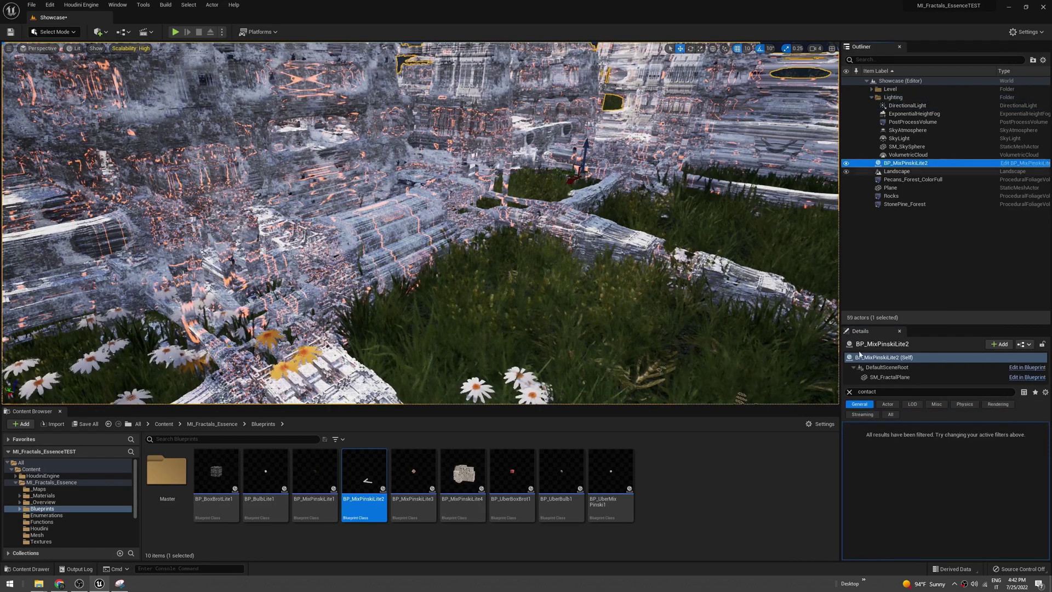
{"action": "left_click", "coordinate": [849, 392]}
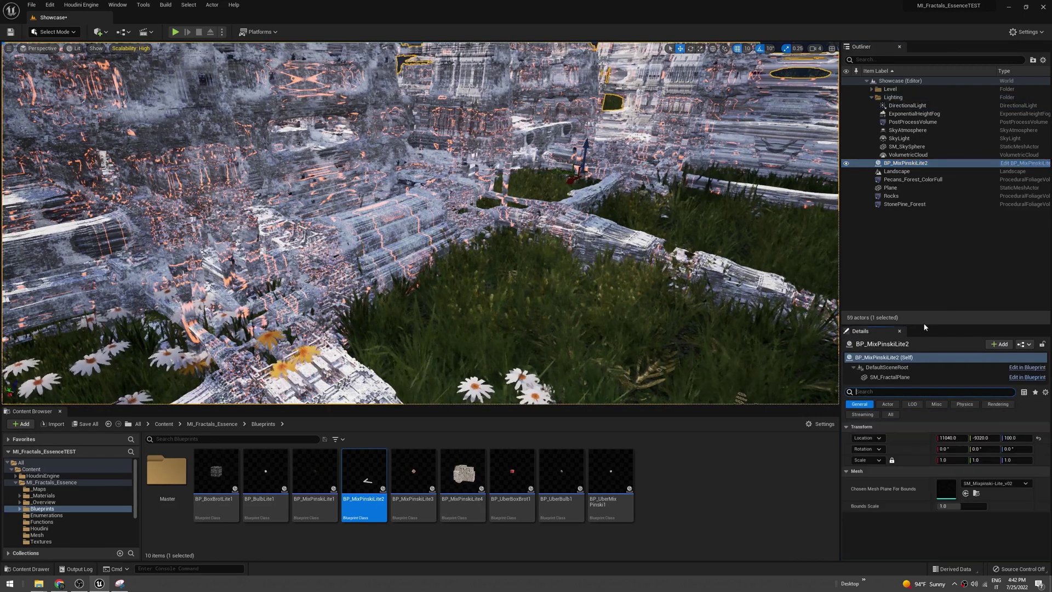
{"action": "left_click_drag", "start_coordinate": [929, 326], "coordinate": [929, 224]}
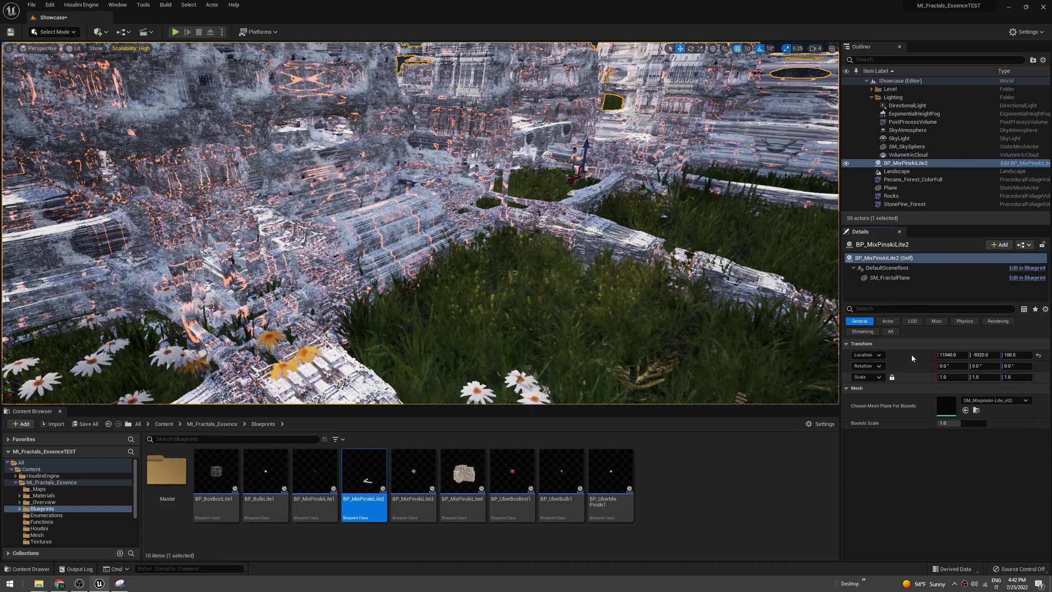
{"action": "left_click", "coordinate": [891, 331]}
{"action": "scroll", "coordinate": [888, 480], "scroll_direction": "down", "scroll_amount": 10}
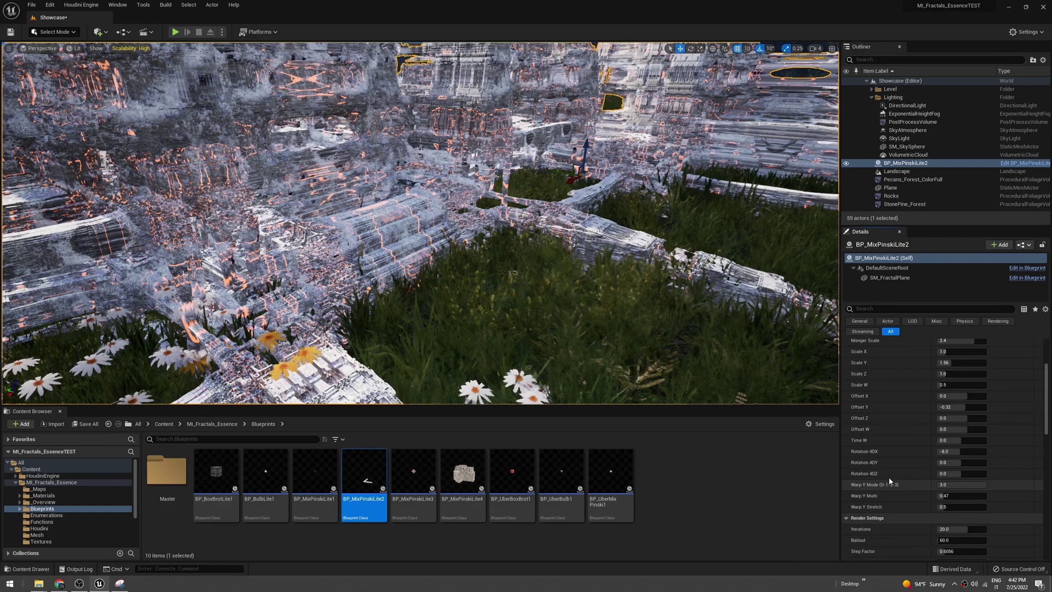
{"action": "scroll", "coordinate": [888, 476], "scroll_direction": "down", "scroll_amount": 6}
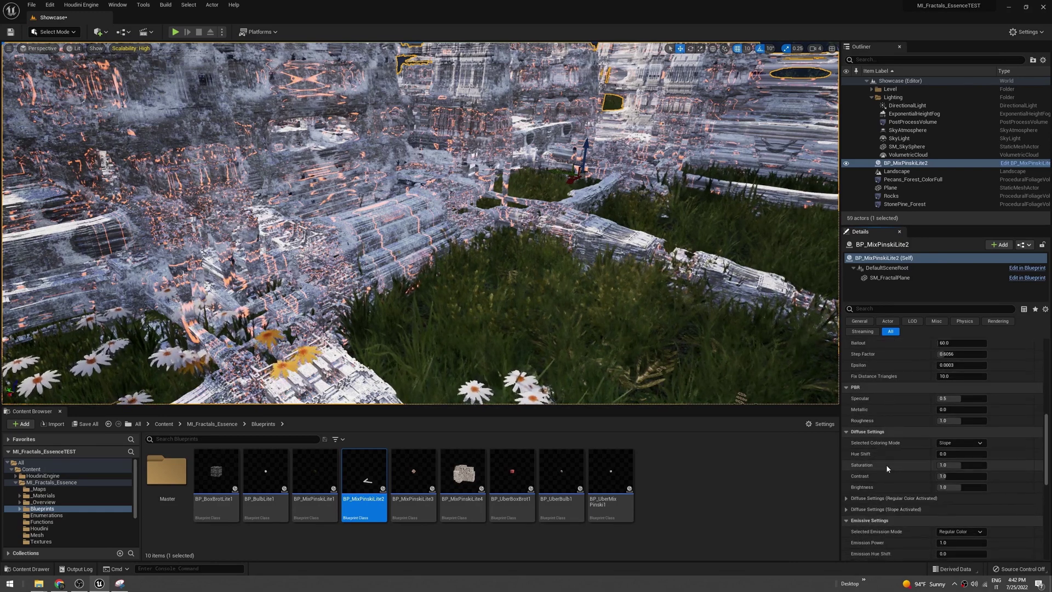
{"action": "left_click", "coordinate": [962, 492]}
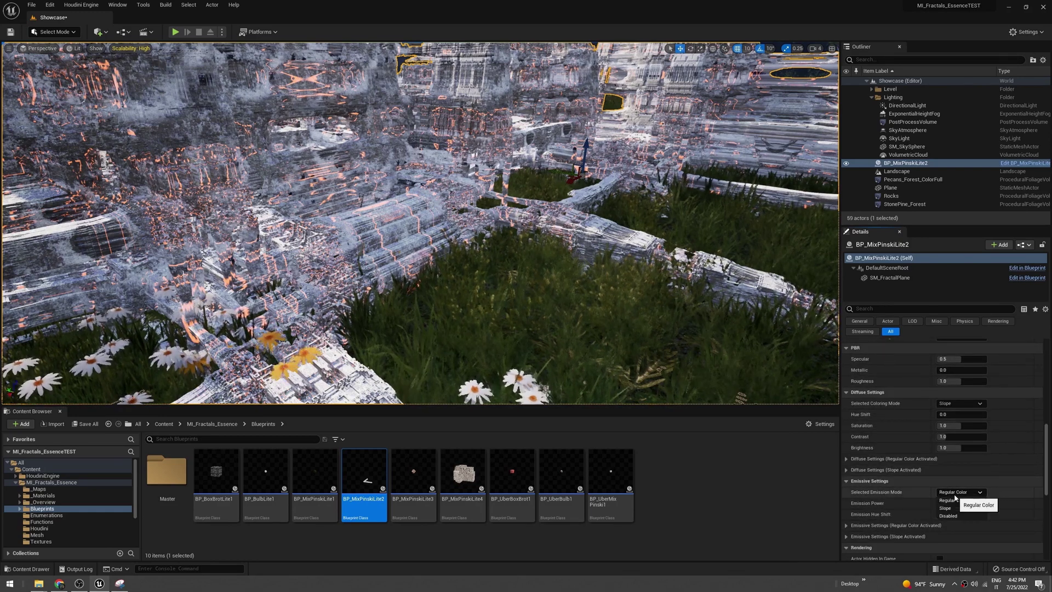
{"action": "left_click", "coordinate": [951, 516]}
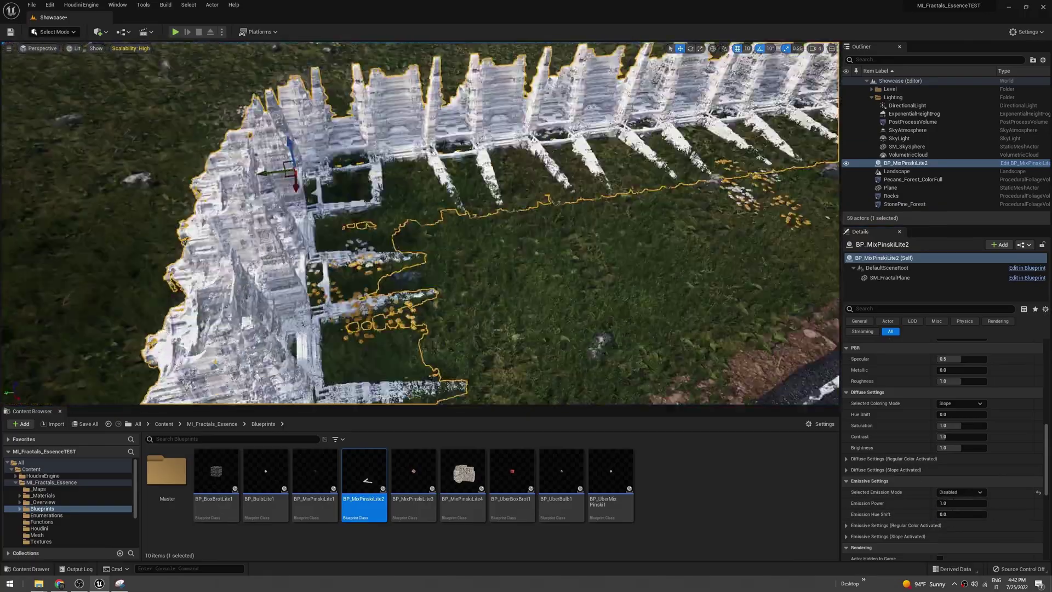
Lower the fractal's diffuse Brightness to 0.264
{"action": "right_click_drag", "start_coordinate": [420, 224], "coordinate": [581, 230]}
{"action": "right_click_drag", "start_coordinate": [444, 183], "coordinate": [521, 183]}
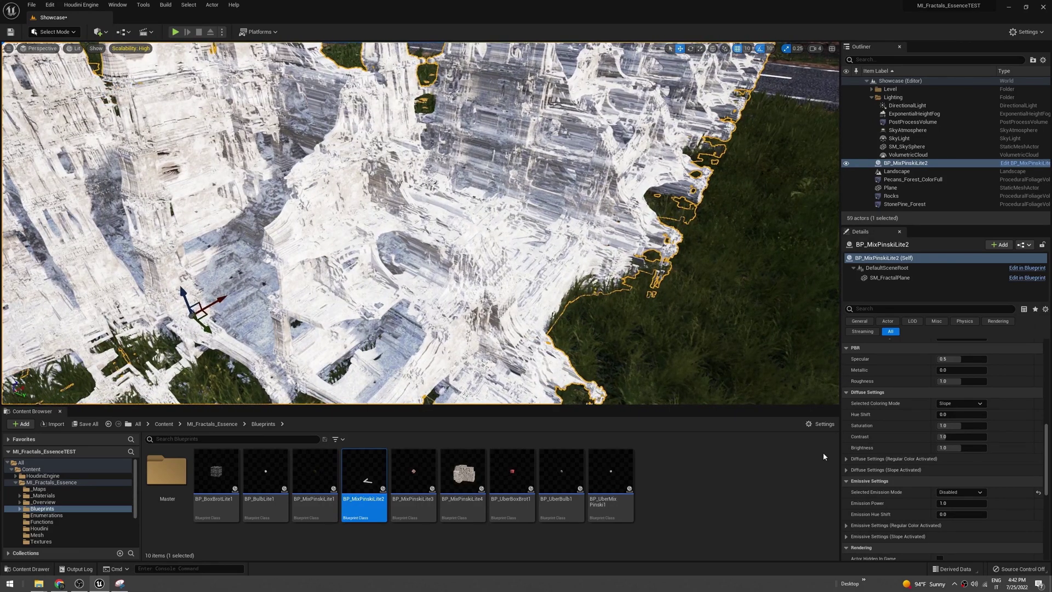
{"action": "scroll", "coordinate": [931, 471], "scroll_direction": "up", "scroll_amount": 3}
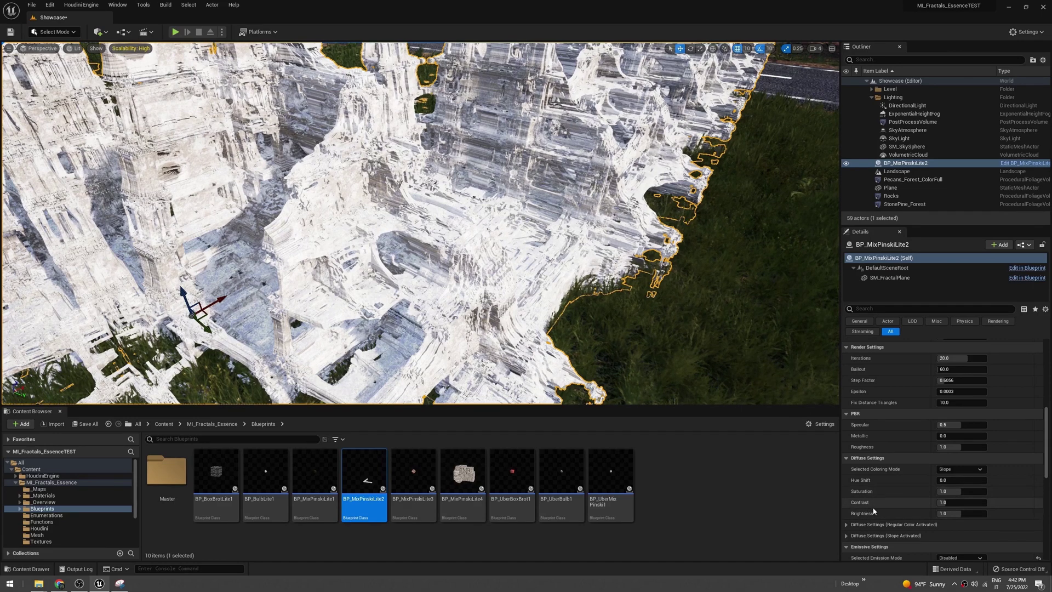
{"action": "left_click_drag", "start_coordinate": [962, 513], "coordinate": [941, 514]}
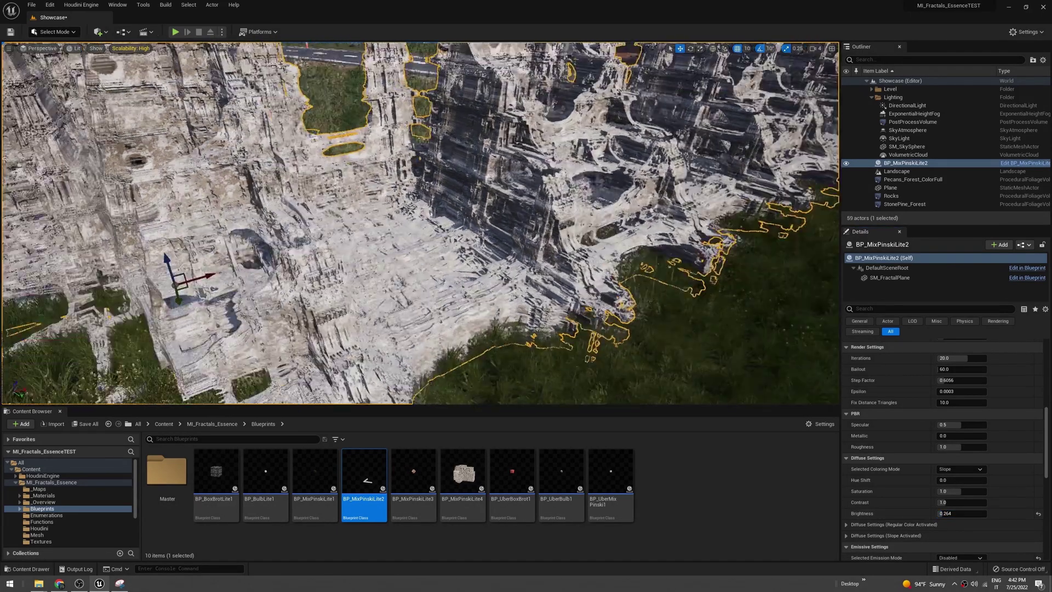
{"action": "mouse_move", "coordinate": [523, 239]}
{"action": "right_mouse_down"}
{"action": "mouse_move", "coordinate": [548, 241]}
{"action": "mouse_move", "coordinate": [523, 239]}
{"action": "right_mouse_up"}
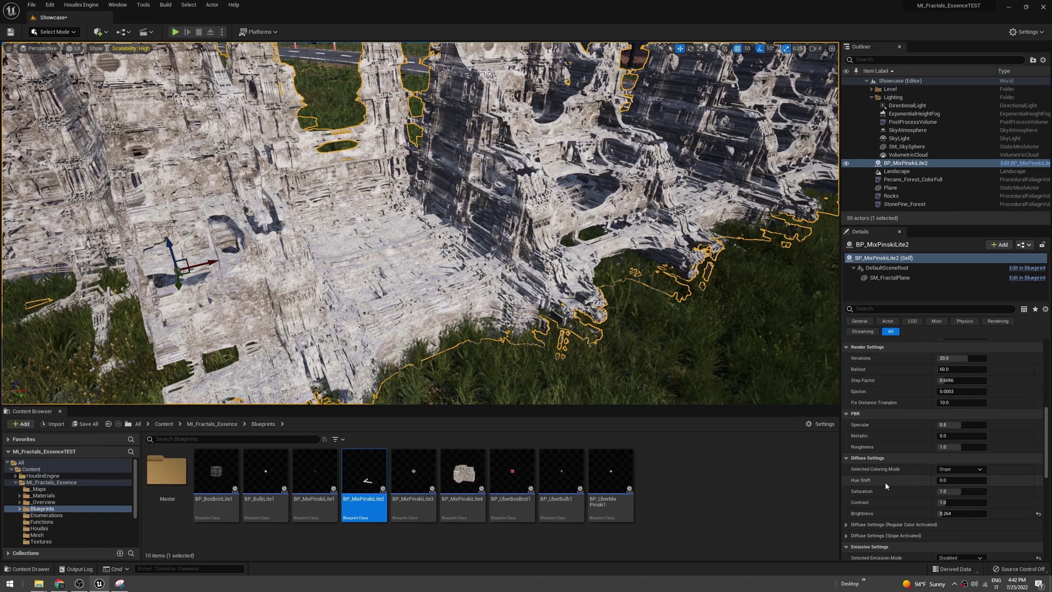
Set the fractal's Epsilon in the Render Settings to 0.0005
{"action": "scroll", "coordinate": [884, 484], "scroll_direction": "down", "scroll_amount": 3}
{"action": "scroll", "coordinate": [884, 484], "scroll_direction": "up", "scroll_amount": 6}
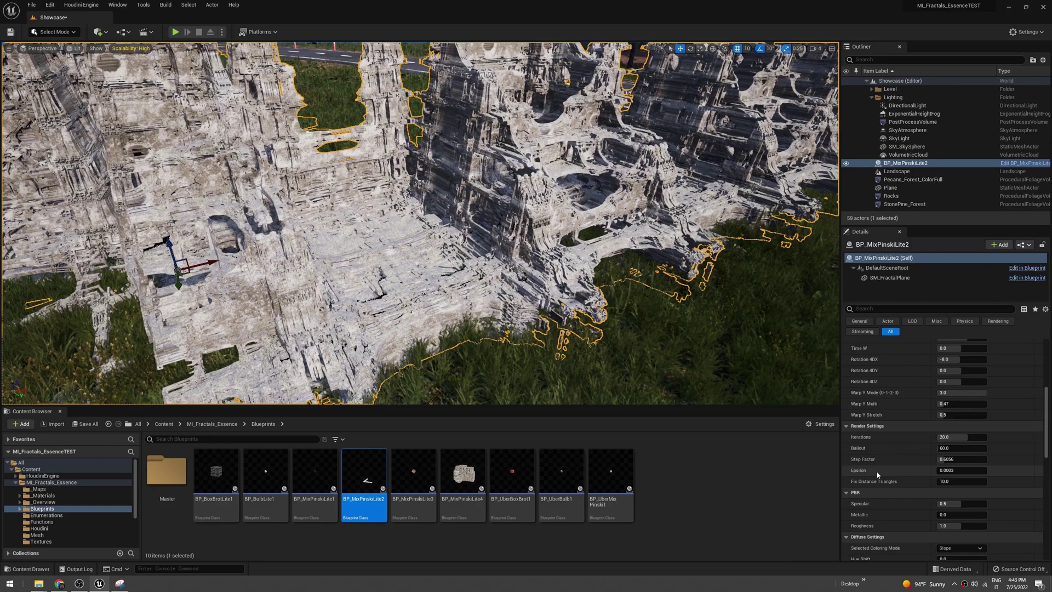
{"action": "left_click", "coordinate": [963, 470]}
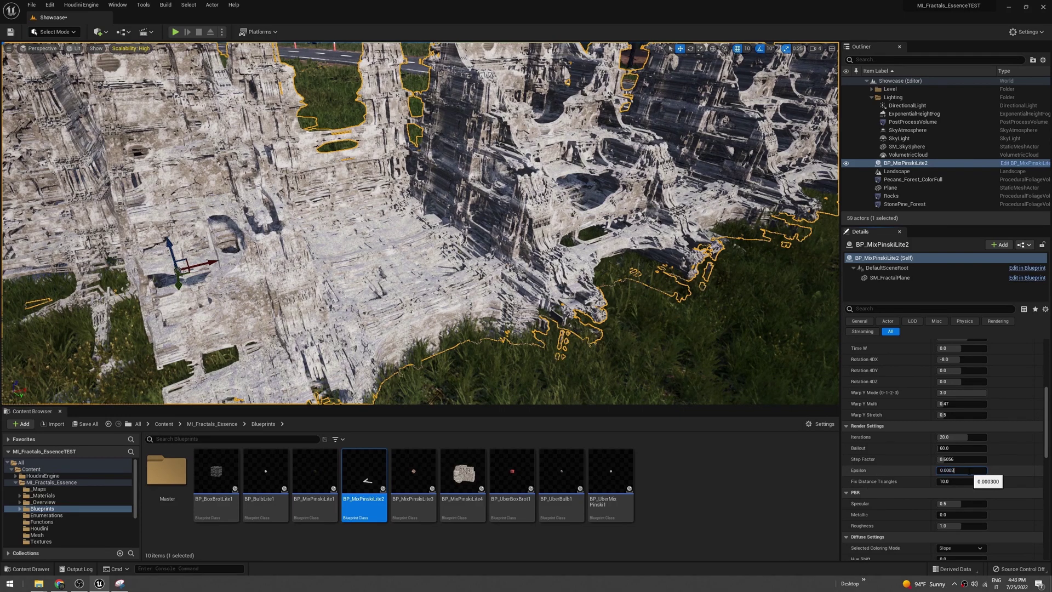
{"action": "left_click", "coordinate": [969, 471]}
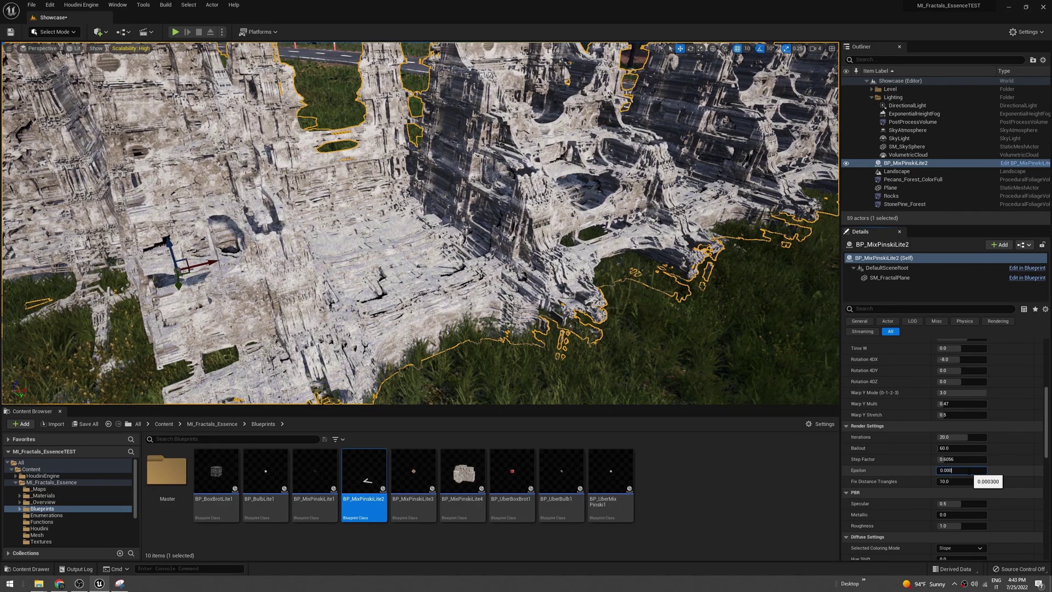
{"action": "key", "text": "Return"}
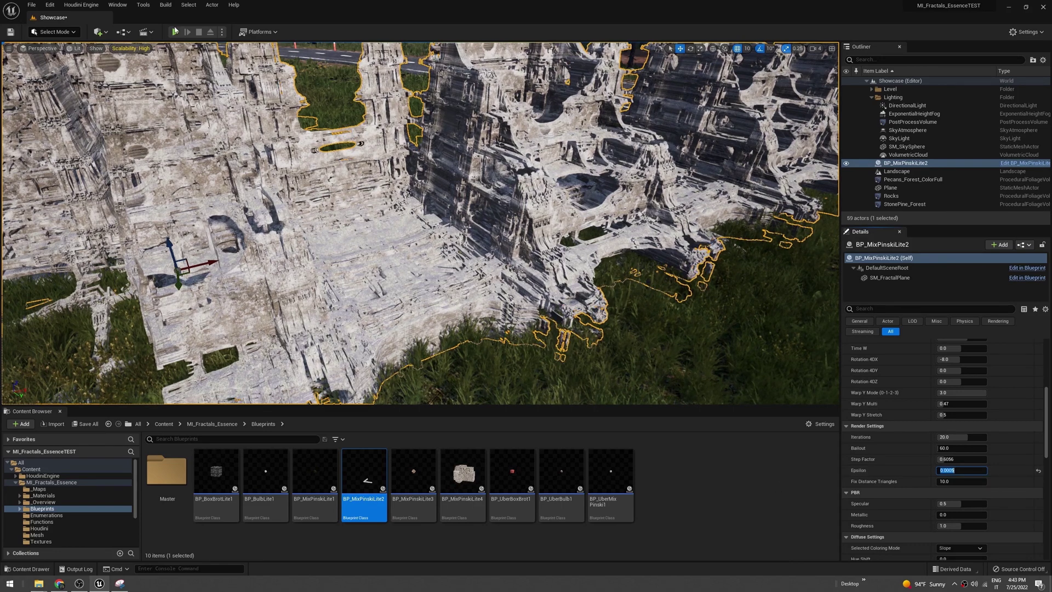
Run a lighting-only build of the level
{"action": "left_click", "coordinate": [166, 5]}
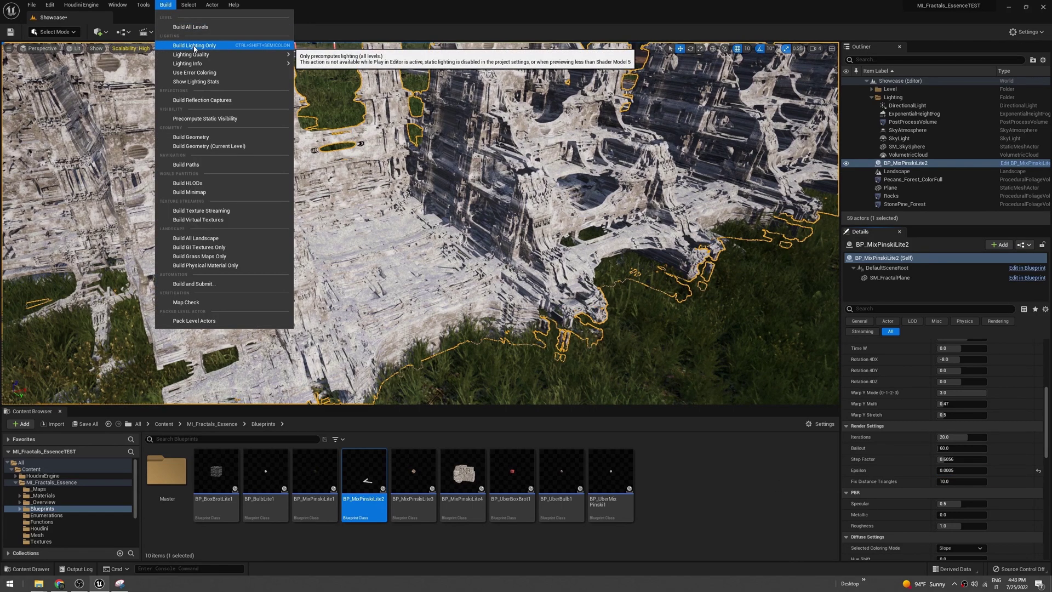
{"action": "left_click", "coordinate": [194, 46]}
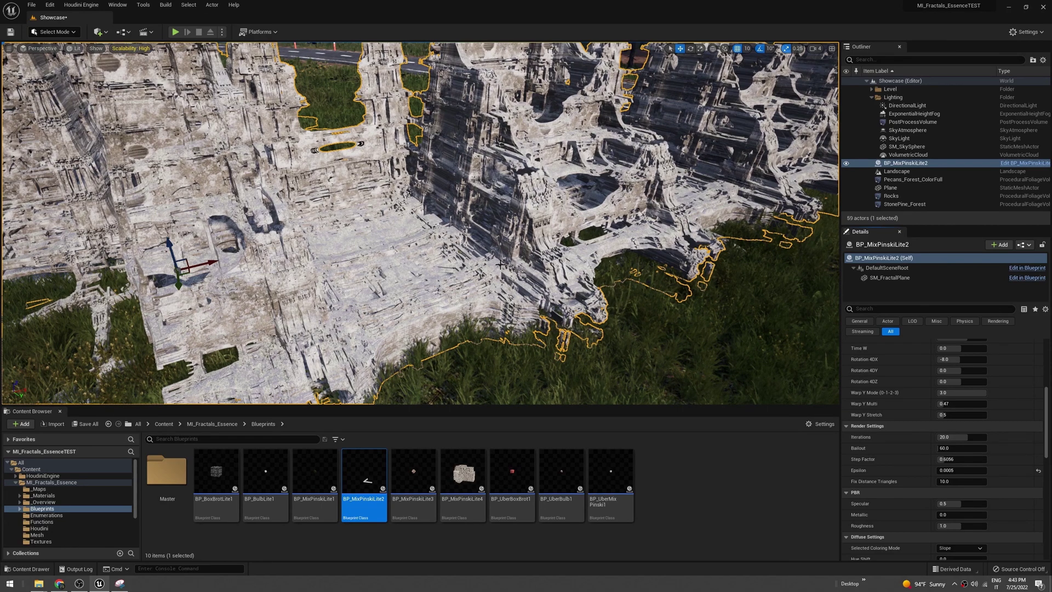
{"action": "right_click_drag", "start_coordinate": [500, 264], "coordinate": [459, 232]}
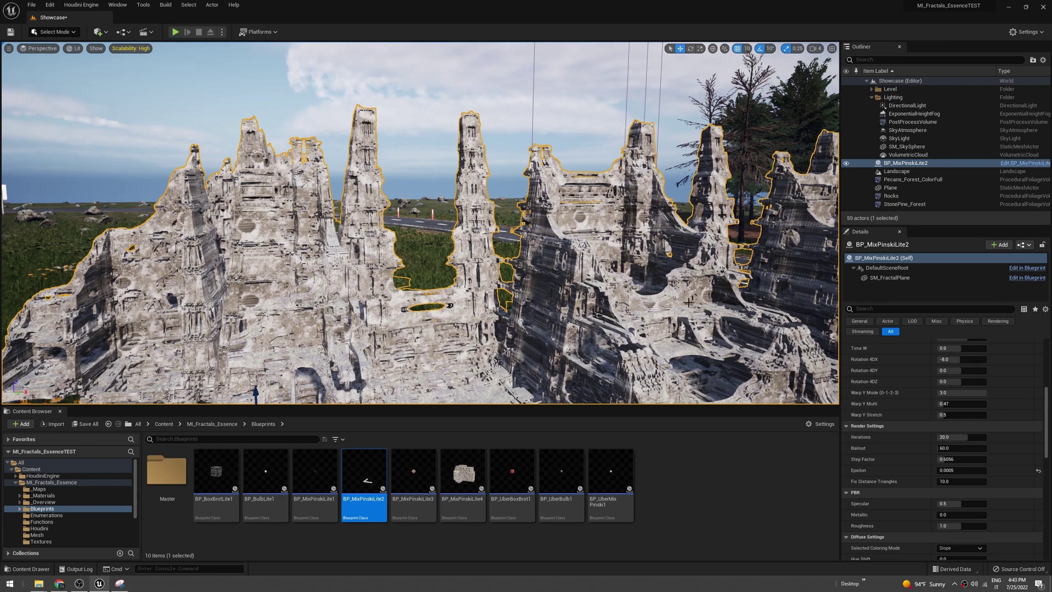
Open the fractal's bounds mesh SM_Mixpinski-Lite_v02 for editing and filter its properties by "bound"
{"action": "left_click", "coordinate": [905, 163]}
{"action": "scroll", "coordinate": [893, 404], "scroll_direction": "up", "scroll_amount": 8}
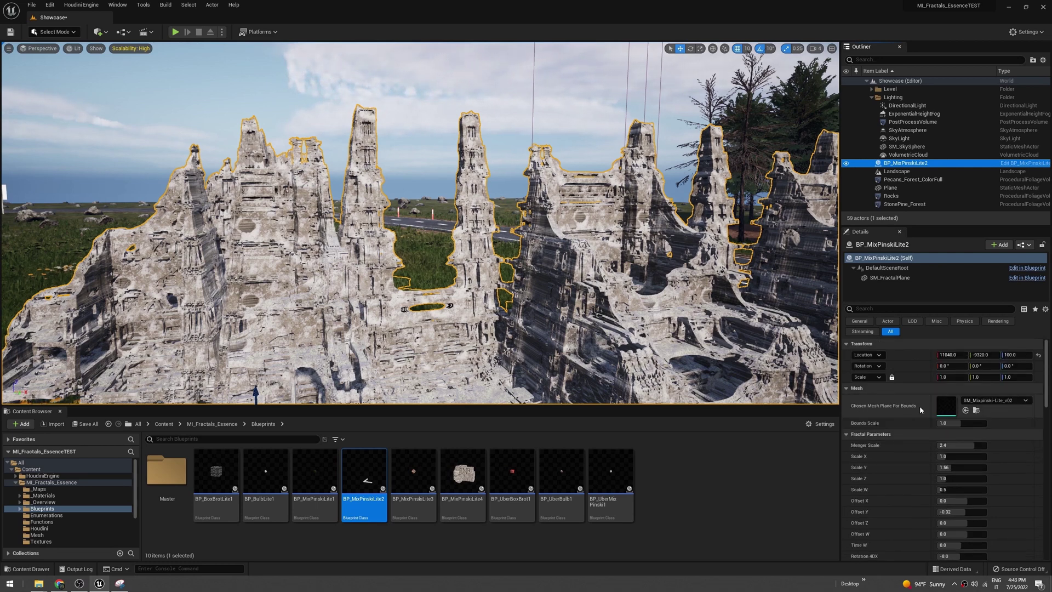
{"action": "double_click", "coordinate": [946, 405]}
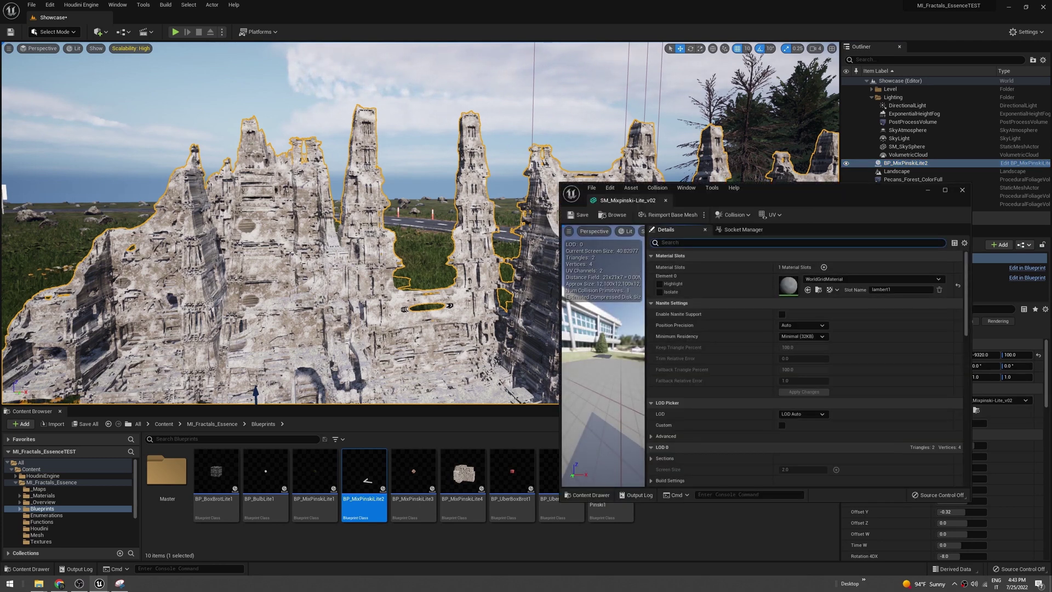
{"action": "type", "text": "bound"}
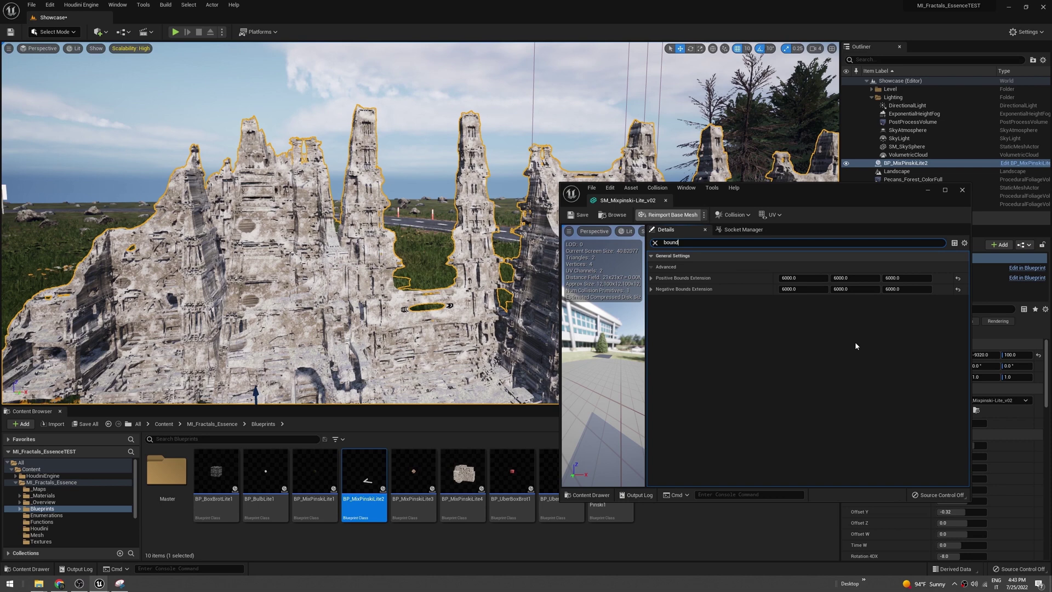
Set the mesh's Positive Bounds Extension to 408, 0 and 800
{"action": "left_click", "coordinate": [803, 278]}
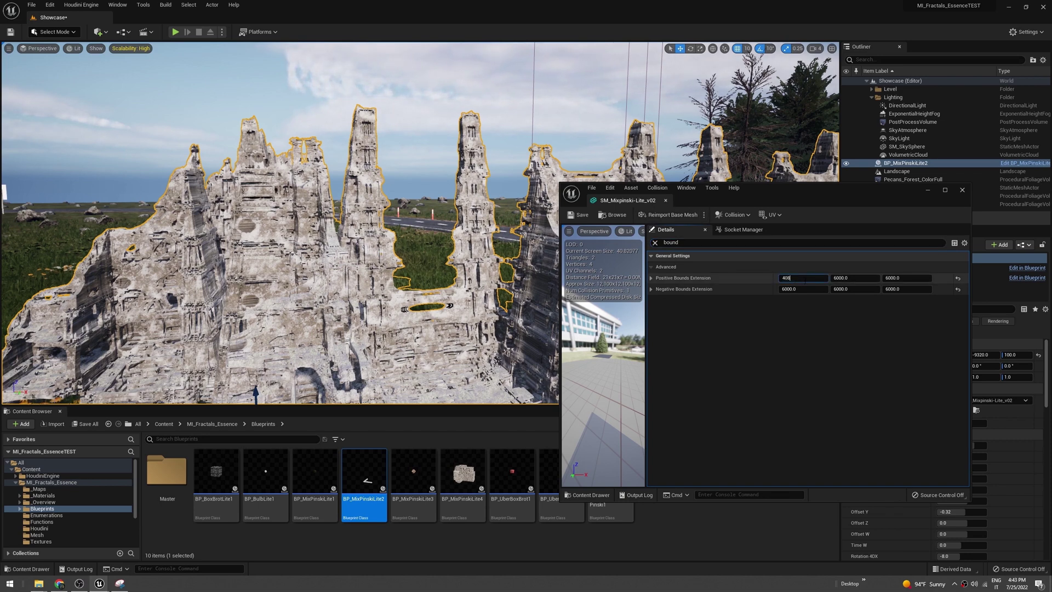
{"action": "key", "text": "Tab"}
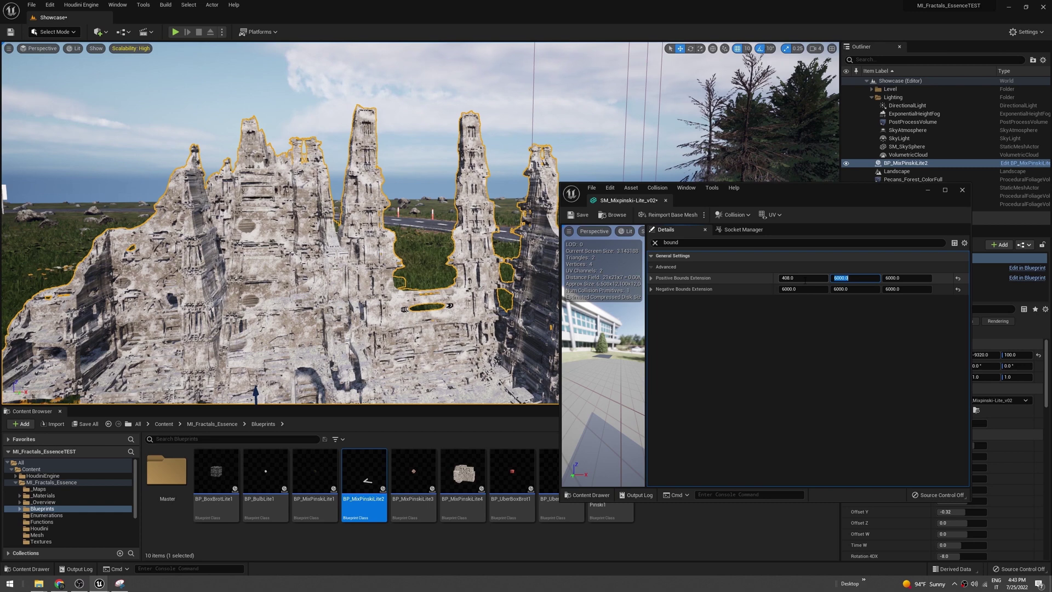
{"action": "type", "text": "0"}
{"action": "key", "text": "Tab"}
{"action": "type", "text": "800"}
{"action": "key", "text": "Tab"}
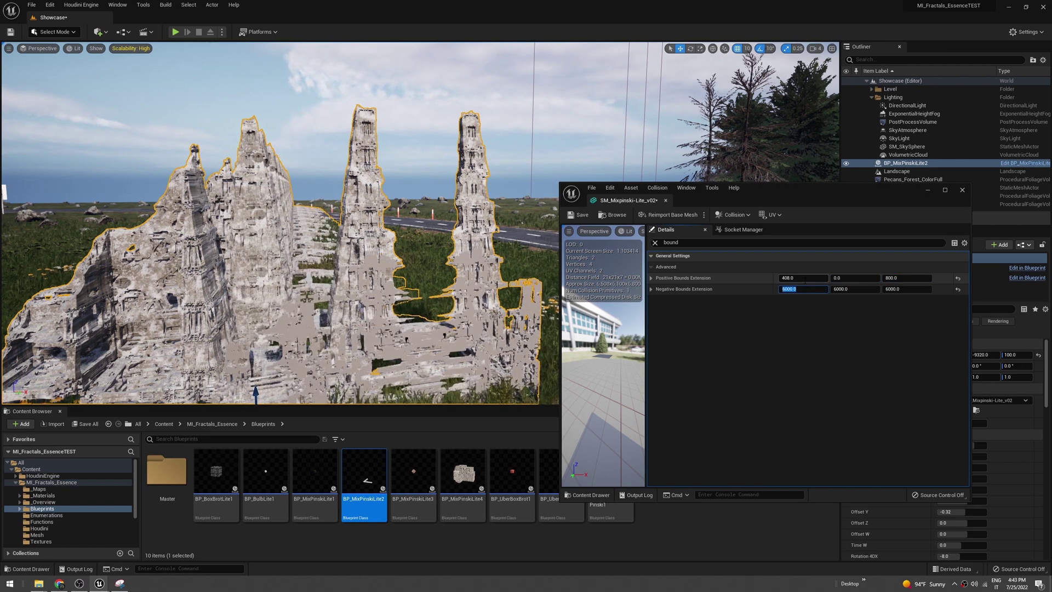
Set the mesh's Negative Bounds Extension to -300, 52 and -250
{"action": "type", "text": "-300"}
{"action": "key", "text": "Tab"}
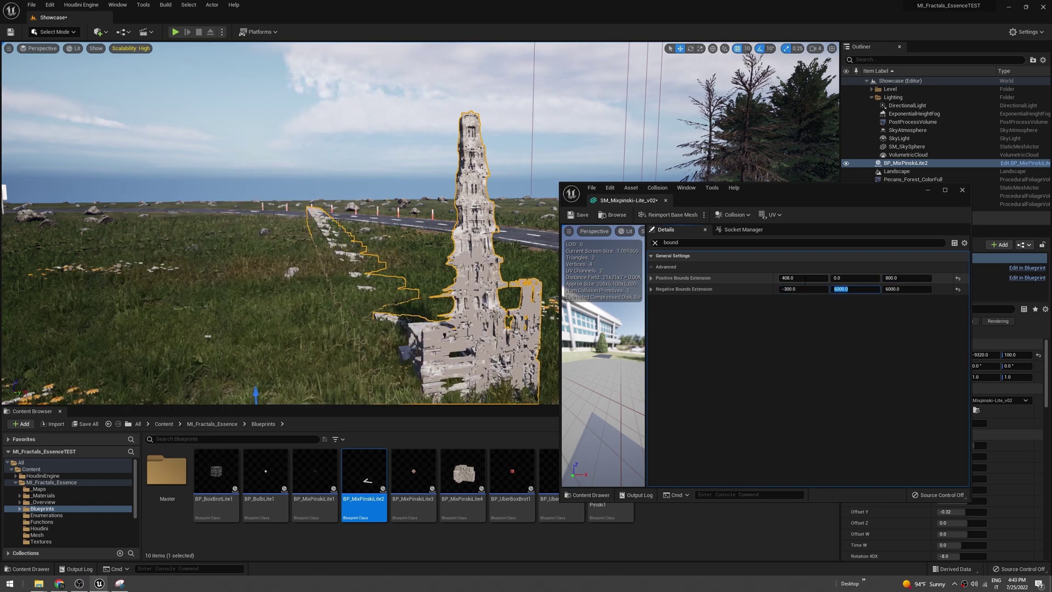
{"action": "type", "text": "52"}
{"action": "key", "text": "Tab"}
{"action": "type", "text": "-250"}
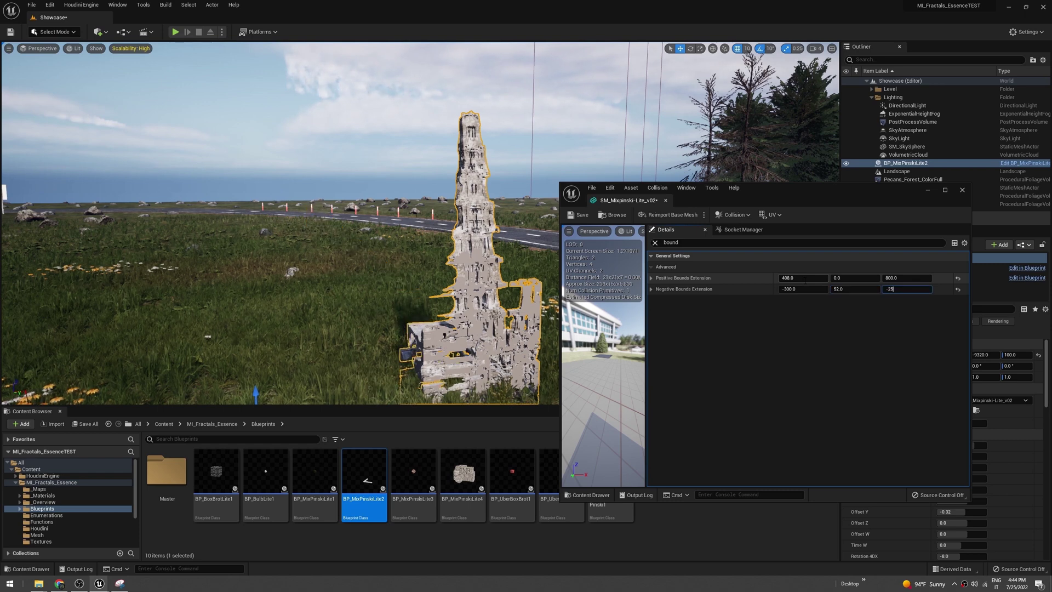
{"action": "key", "text": "Return"}
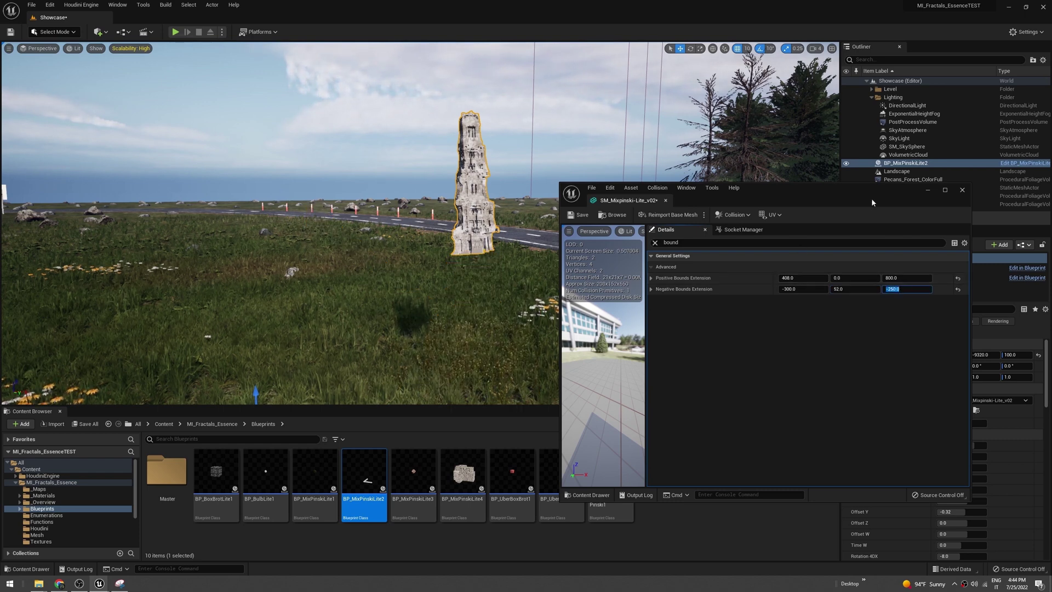
Save the SM_Mixpinski-Lite_v02 mesh asset and minimize its editor window
{"action": "left_click_drag", "start_coordinate": [871, 198], "coordinate": [824, 226]}
{"action": "left_click", "coordinate": [532, 242]}
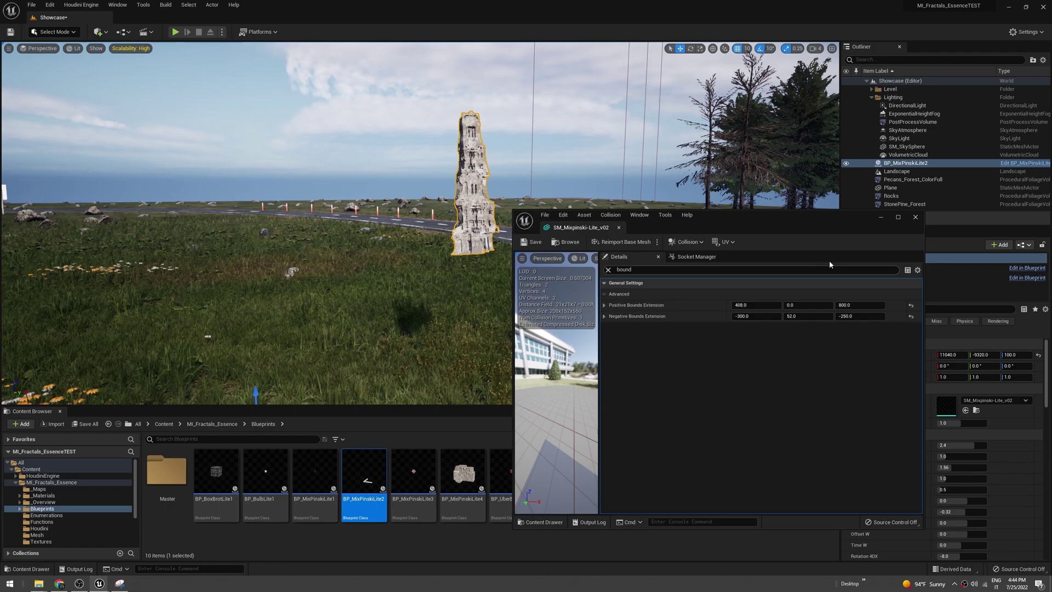
{"action": "left_click", "coordinate": [881, 217]}
Examine the cropped fractal tower in the level from closer up and from another side
{"action": "right_click_drag", "start_coordinate": [465, 230], "coordinate": [263, 230]}
{"action": "key", "text": "w"}
{"action": "key", "text": "s"}
{"action": "key", "text": "d"}
{"action": "key", "text": "w"}
{"action": "key", "text": "s"}
{"action": "right_click_drag", "start_coordinate": [378, 255], "coordinate": [389, 254]}
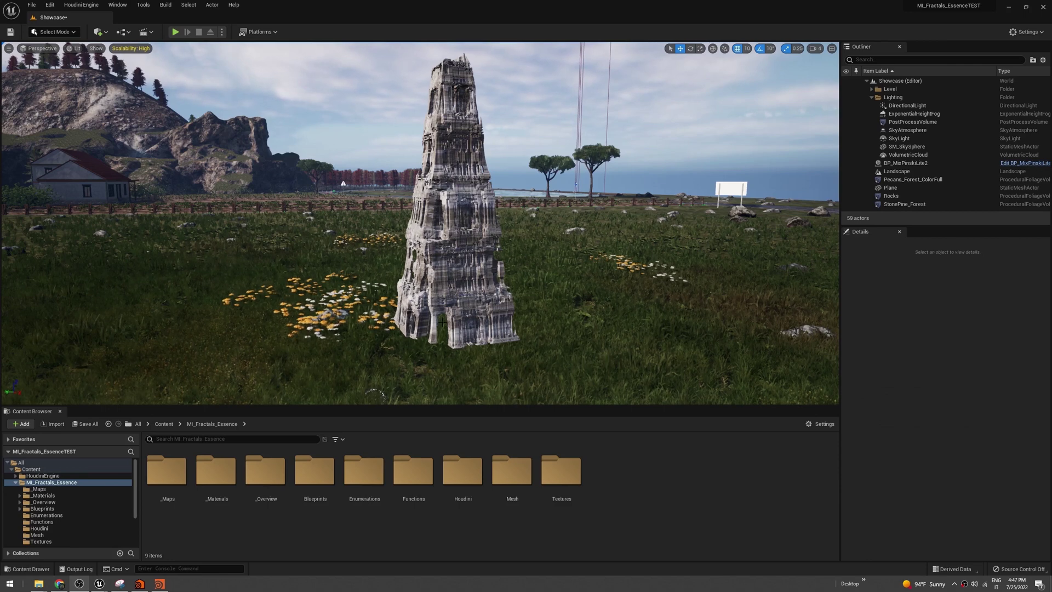
Place the MixpinskiLite_02 Houdini asset from the Houdini folder on the grass beside the fractal tower
{"action": "double_click", "coordinate": [470, 497]}
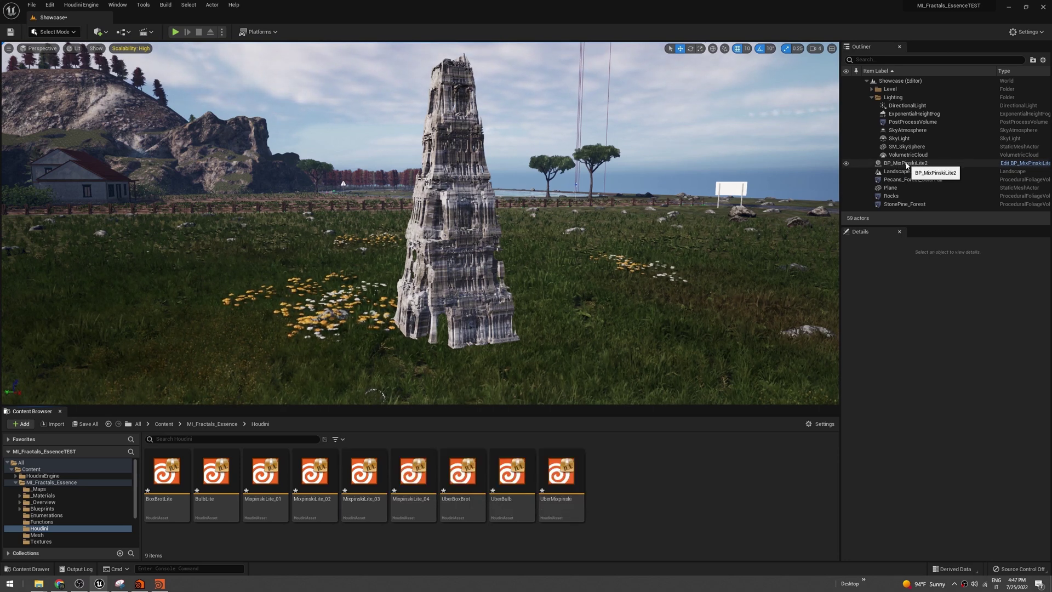
{"action": "left_click_drag", "start_coordinate": [313, 476], "coordinate": [189, 279]}
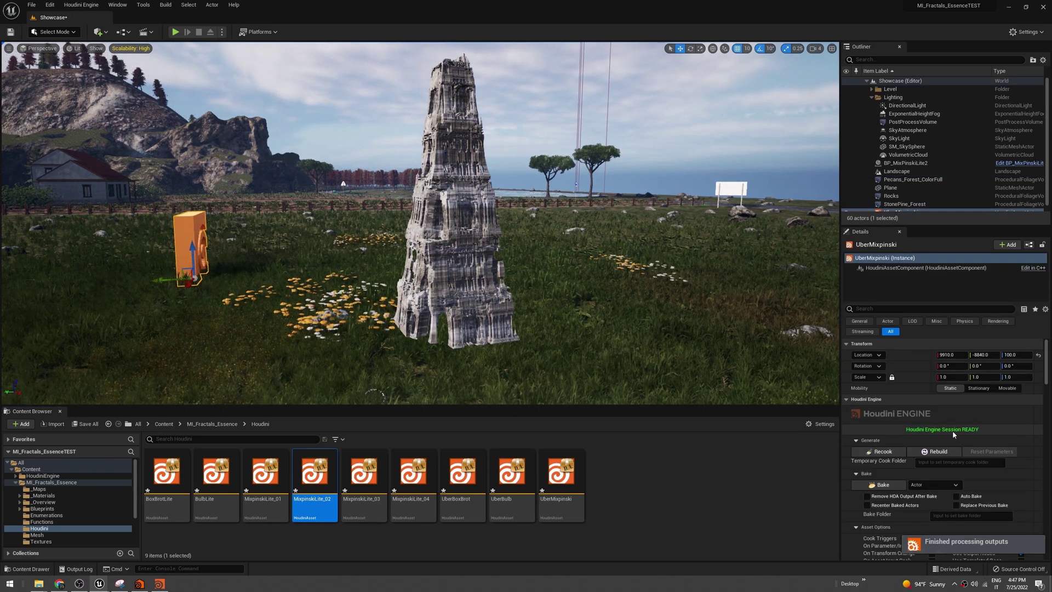
{"action": "left_click", "coordinate": [81, 5]}
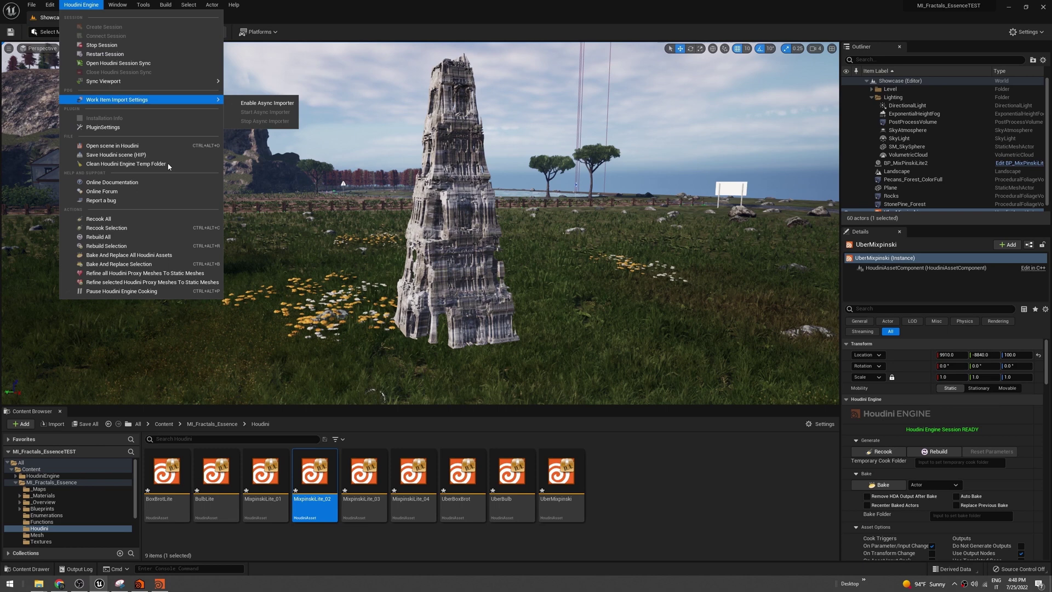
{"action": "mouse_move", "coordinate": [137, 81]}
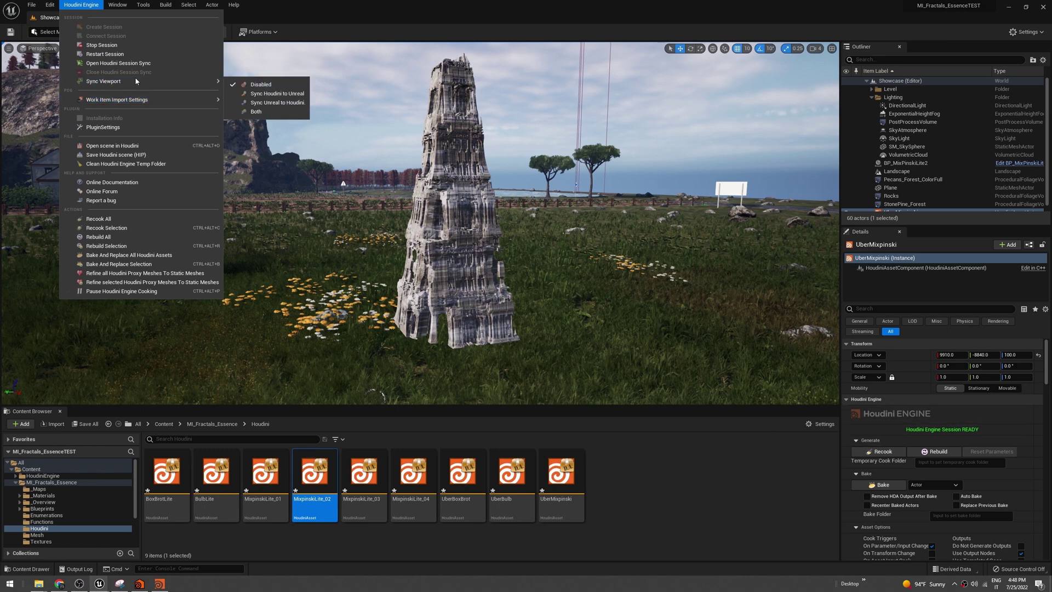
{"action": "left_click", "coordinate": [679, 488]}
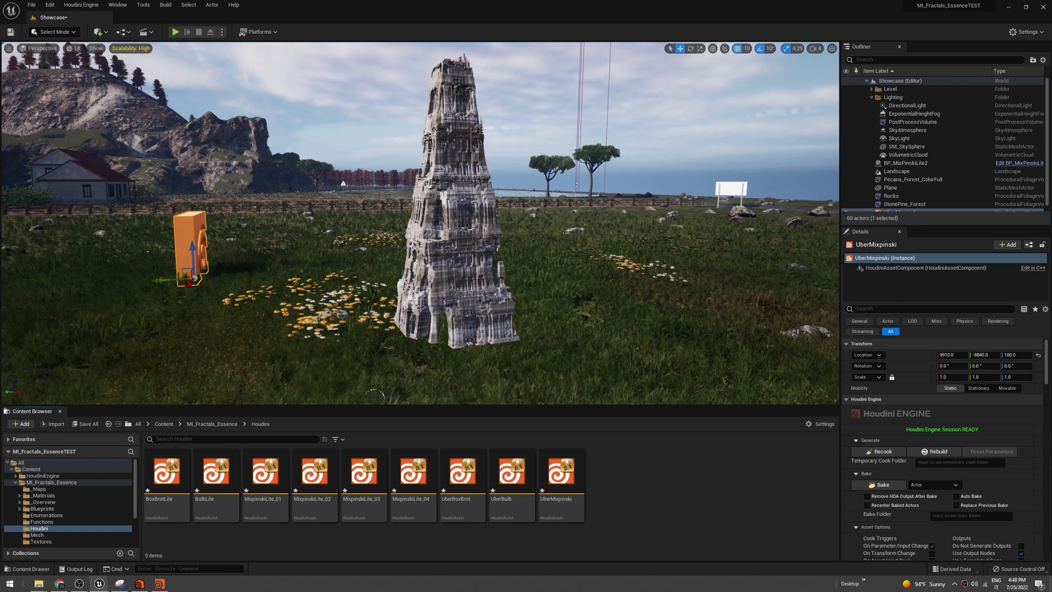
Align UberMixpinski with BP_MixPinskiLite2 by temporarily parenting it to the blueprint and resetting its relative location to zero
{"action": "scroll", "coordinate": [903, 190], "scroll_direction": "down", "scroll_amount": 2}
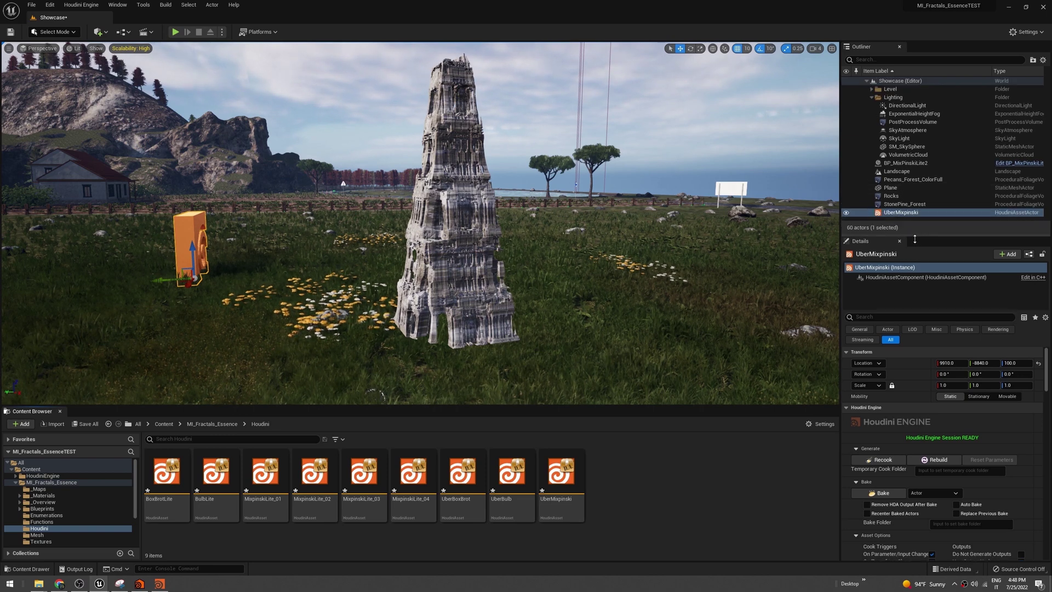
{"action": "left_click_drag", "start_coordinate": [914, 239], "coordinate": [914, 321]}
{"action": "left_click", "coordinate": [891, 212]}
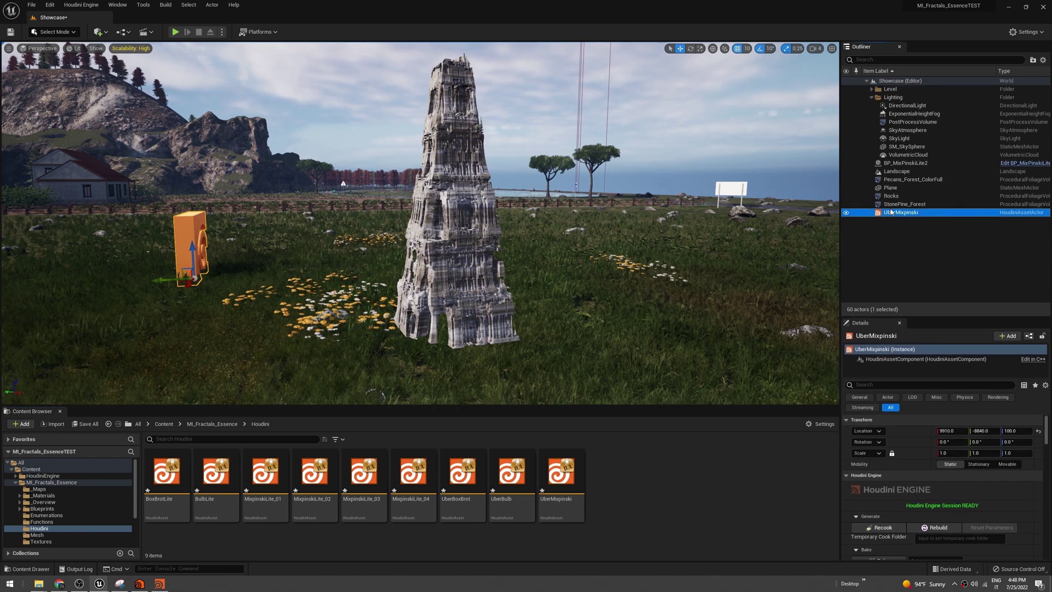
{"action": "left_click_drag", "start_coordinate": [891, 212], "coordinate": [899, 167]}
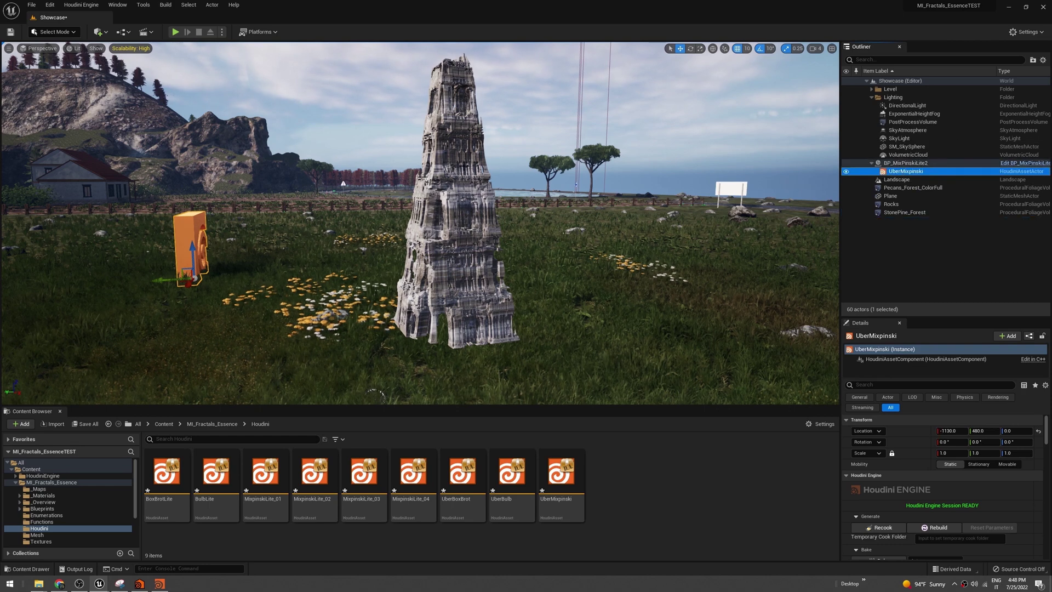
{"action": "left_click", "coordinate": [440, 229]}
{"action": "left_click", "coordinate": [189, 230]}
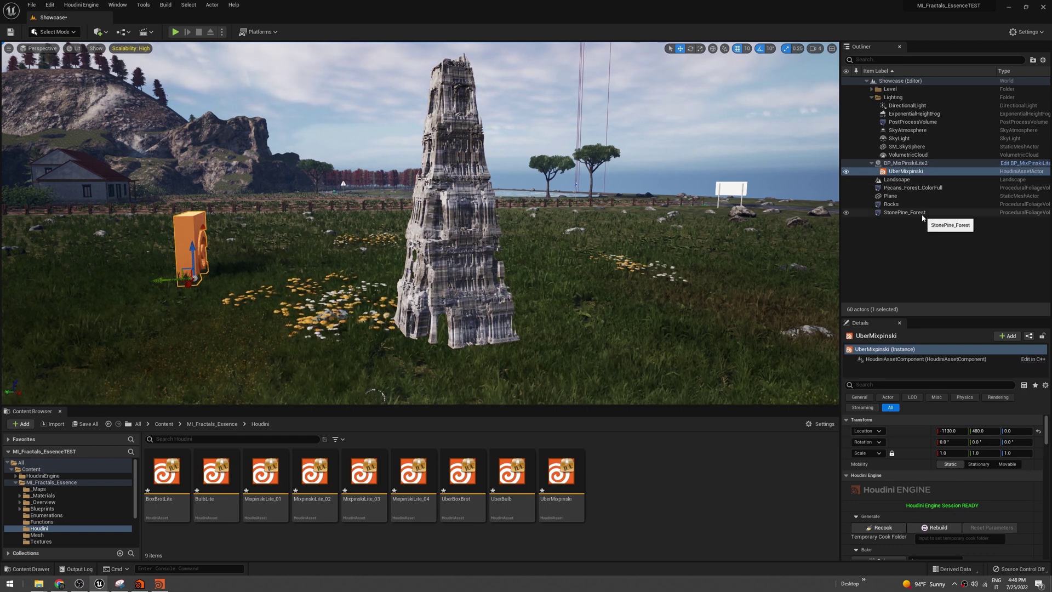
{"action": "left_click", "coordinate": [1038, 433]}
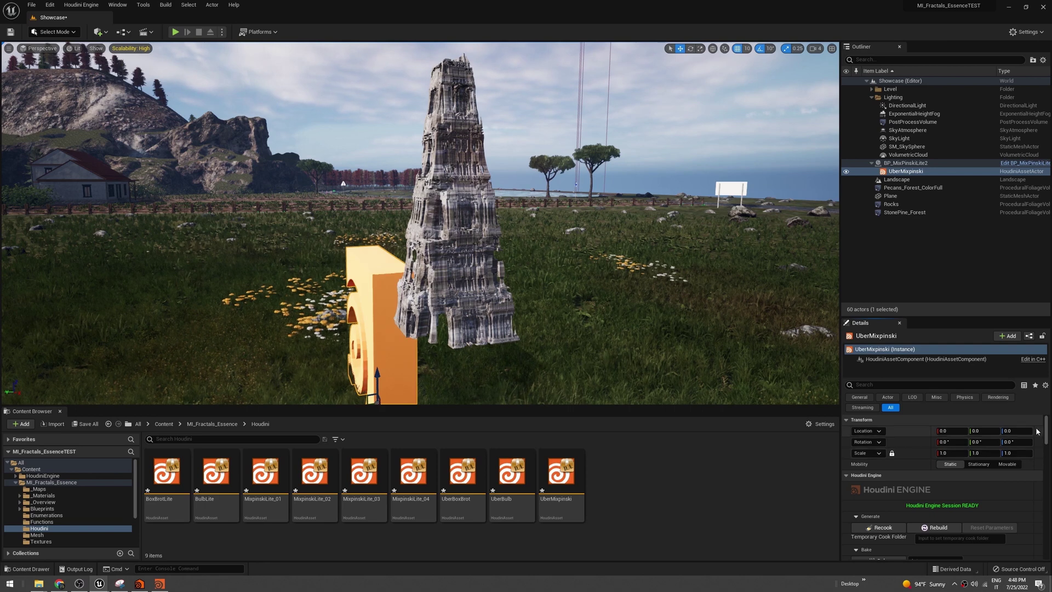
{"action": "left_click_drag", "start_coordinate": [903, 171], "coordinate": [890, 235]}
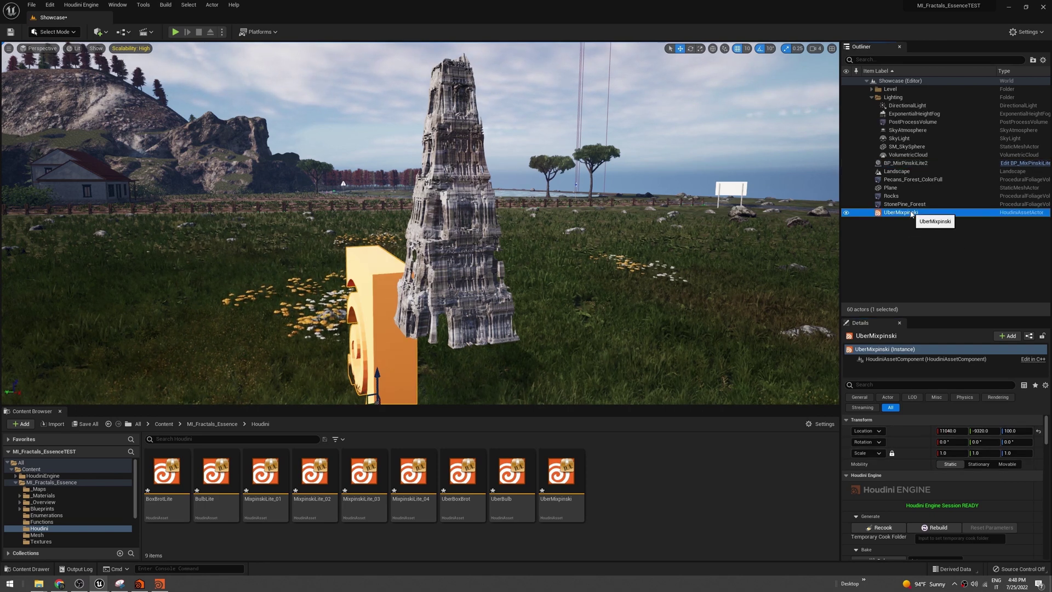
Add a Cube shape to the level and move it to the base of the fractal tower
{"action": "key", "text": "s"}
{"action": "right_click_drag", "start_coordinate": [421, 223], "coordinate": [540, 246]}
{"action": "key", "text": "a"}
{"action": "key", "text": "d"}
{"action": "key", "text": "w"}
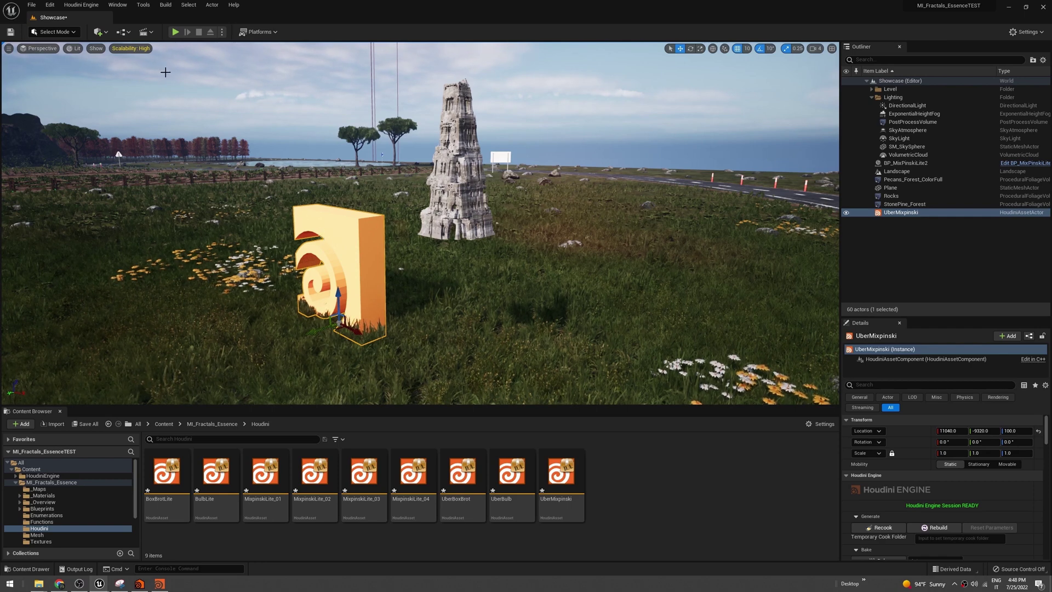
{"action": "left_click", "coordinate": [99, 32]}
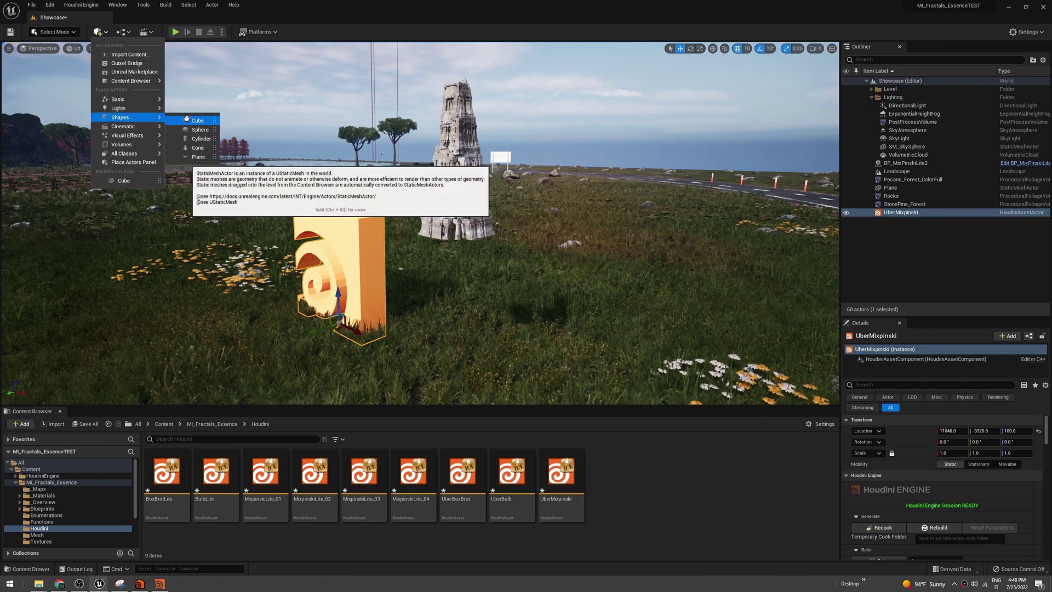
{"action": "left_click", "coordinate": [187, 118]}
{"action": "left_click_drag", "start_coordinate": [445, 232], "coordinate": [426, 242]}
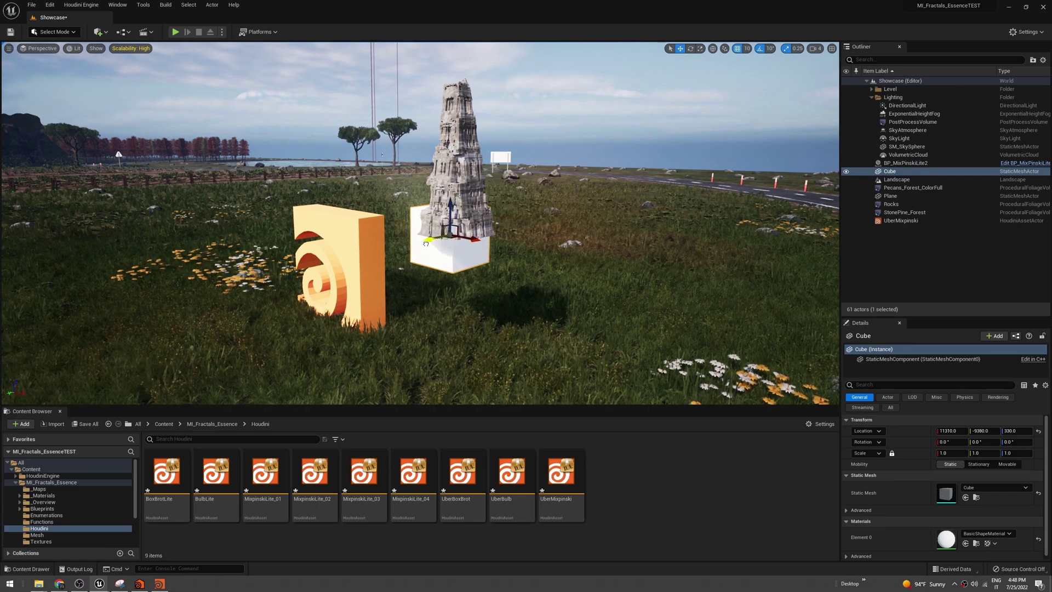
{"action": "mouse_move", "coordinate": [499, 262]}
{"action": "right_mouse_down"}
{"action": "mouse_move", "coordinate": [515, 307]}
{"action": "mouse_move", "coordinate": [499, 262]}
{"action": "right_mouse_up"}
{"action": "left_click_drag", "start_coordinate": [476, 271], "coordinate": [447, 238]}
Stretch the cube vertically to a Z scale of 3.0
{"action": "key", "text": "e"}
{"action": "key", "text": "r"}
{"action": "key", "text": "s"}
{"action": "right_click_drag", "start_coordinate": [446, 293], "coordinate": [450, 288]}
{"action": "left_click_drag", "start_coordinate": [446, 247], "coordinate": [437, 225]}
Move the cube to X 11380, Y -9310, Z 430 so that it encloses the fractal tower
{"action": "key", "text": "w"}
{"action": "key", "text": "q"}
{"action": "key", "text": "r"}
{"action": "key", "text": "w"}
{"action": "key", "text": "a"}
{"action": "right_click_drag", "start_coordinate": [437, 225], "coordinate": [495, 180]}
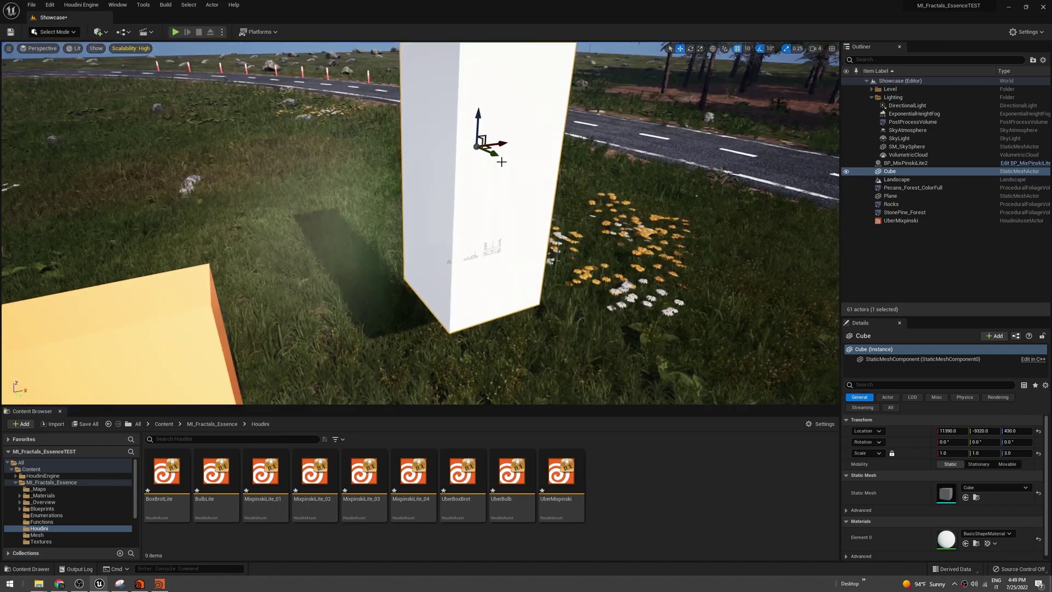
{"action": "left_click_drag", "start_coordinate": [498, 155], "coordinate": [501, 147]}
{"action": "key", "text": "d"}
{"action": "right_click_drag", "start_coordinate": [501, 147], "coordinate": [334, 132]}
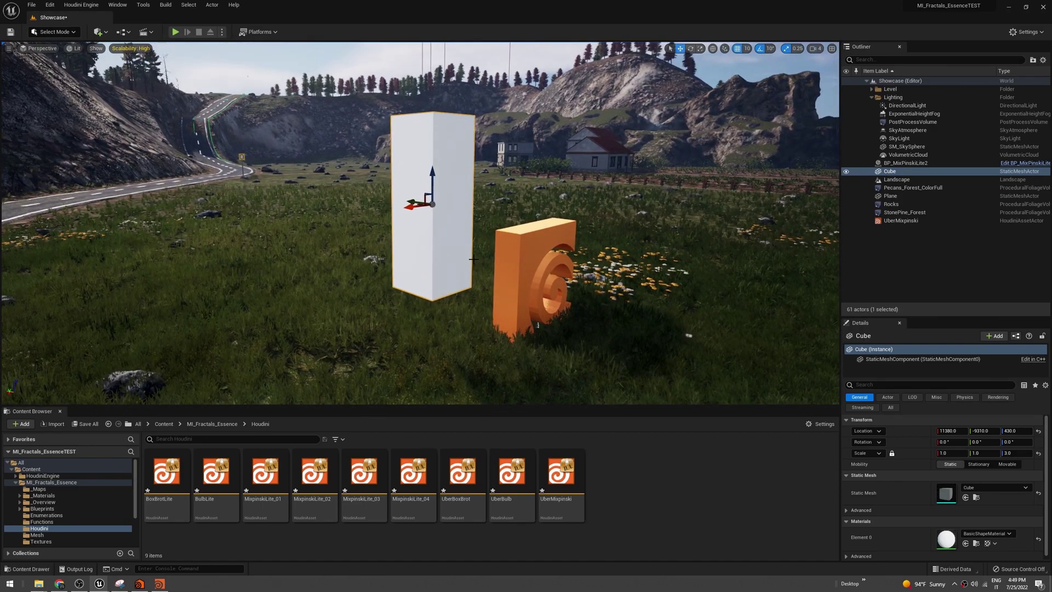
Assign the M_Glass material to the cube, finding it by searching for "glass"
{"action": "key", "text": "w"}
{"action": "right_click_drag", "start_coordinate": [473, 259], "coordinate": [663, 323]}
{"action": "key", "text": "a"}
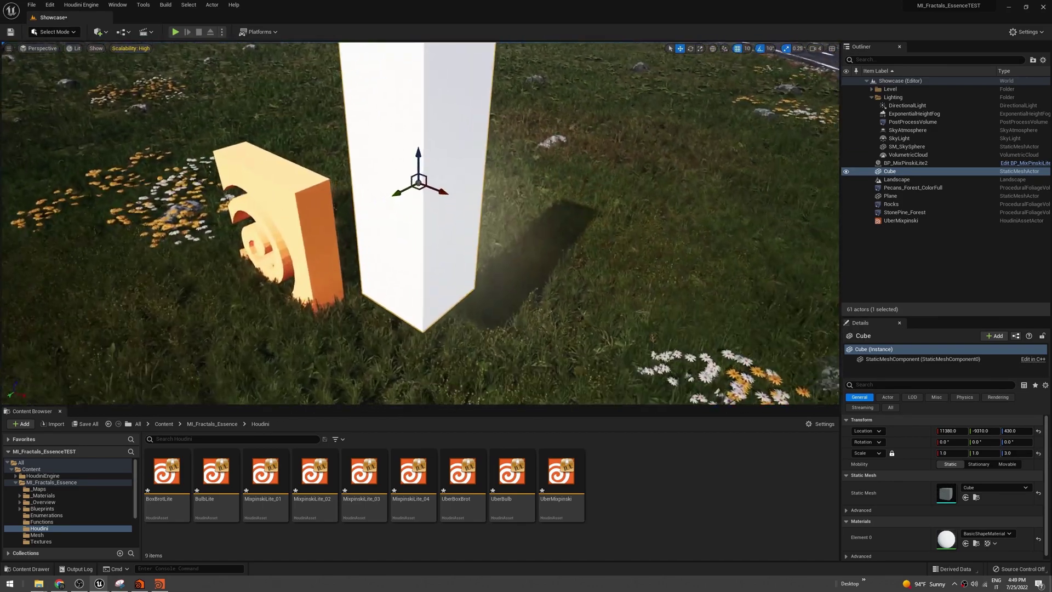
{"action": "right_click_drag", "start_coordinate": [463, 189], "coordinate": [466, 191]}
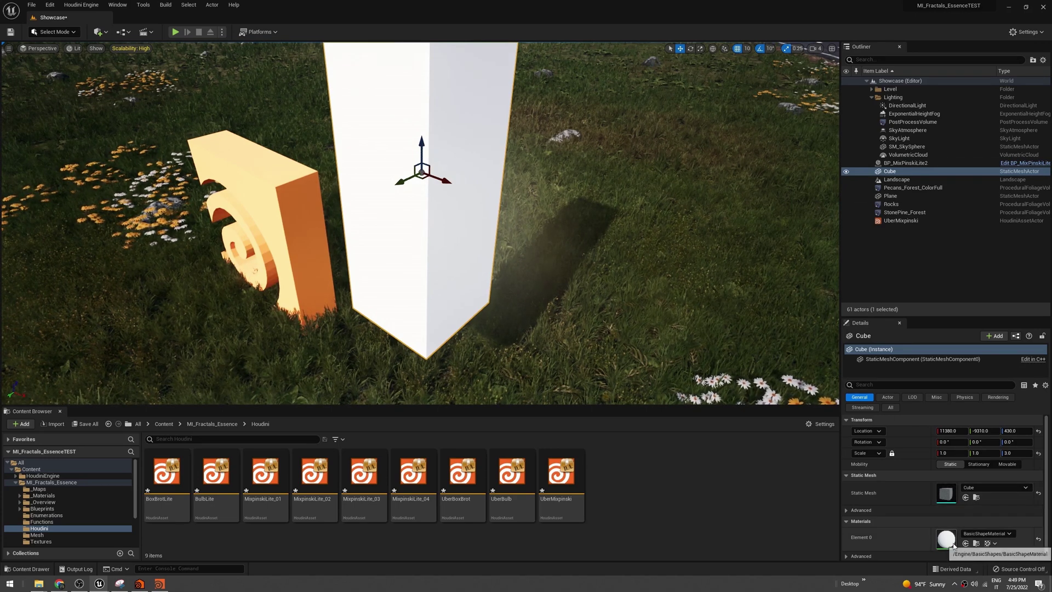
{"action": "left_click", "coordinate": [984, 535]}
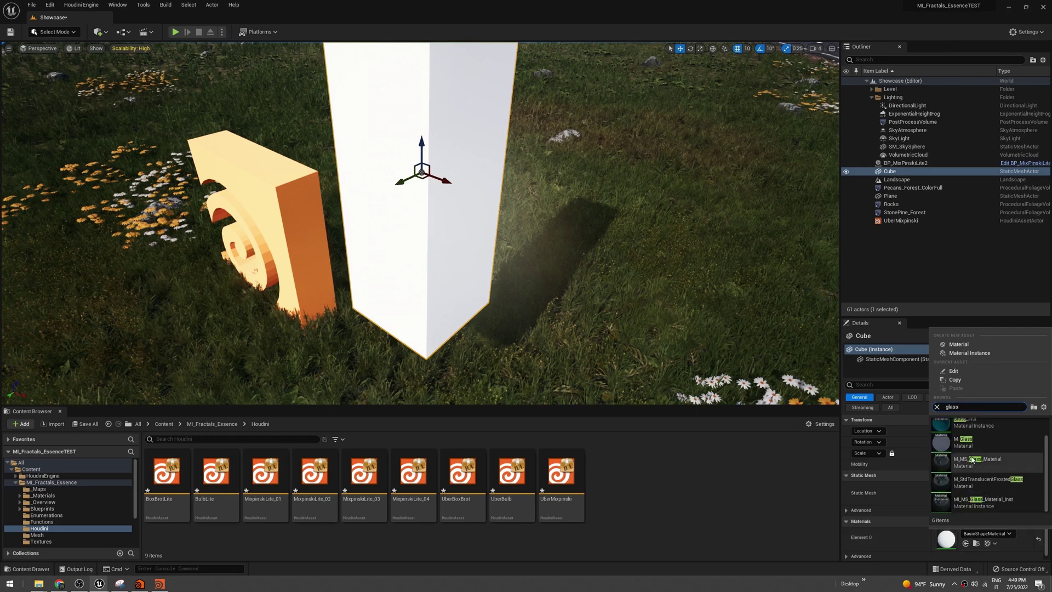
{"action": "left_click", "coordinate": [963, 450]}
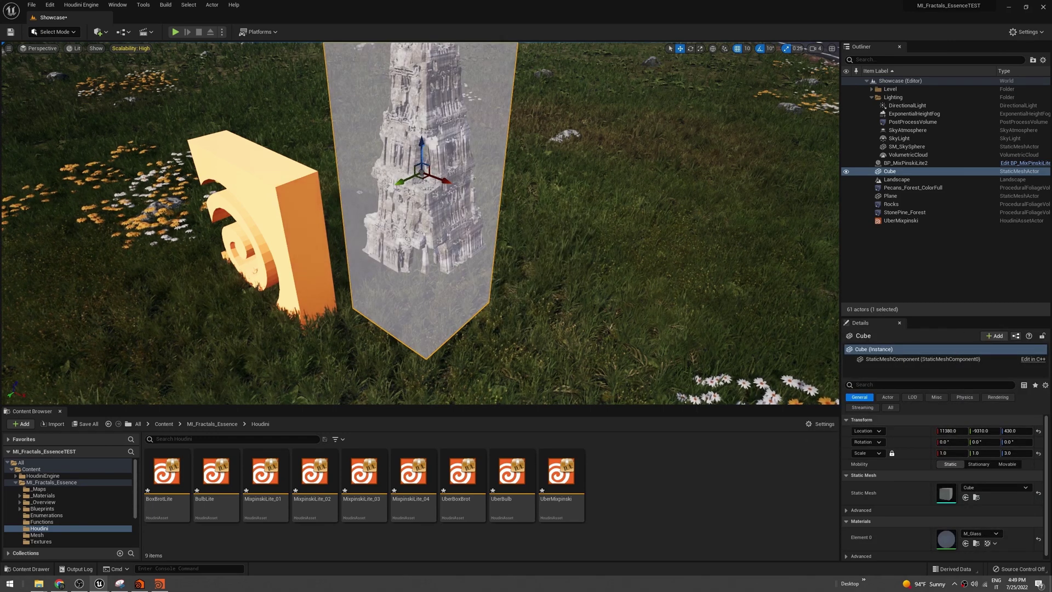
Set the glass cube as the World Outliner input (outliner_objects) of the UberMixpinski Houdini asset
{"action": "right_click_drag", "start_coordinate": [433, 94], "coordinate": [446, 60]}
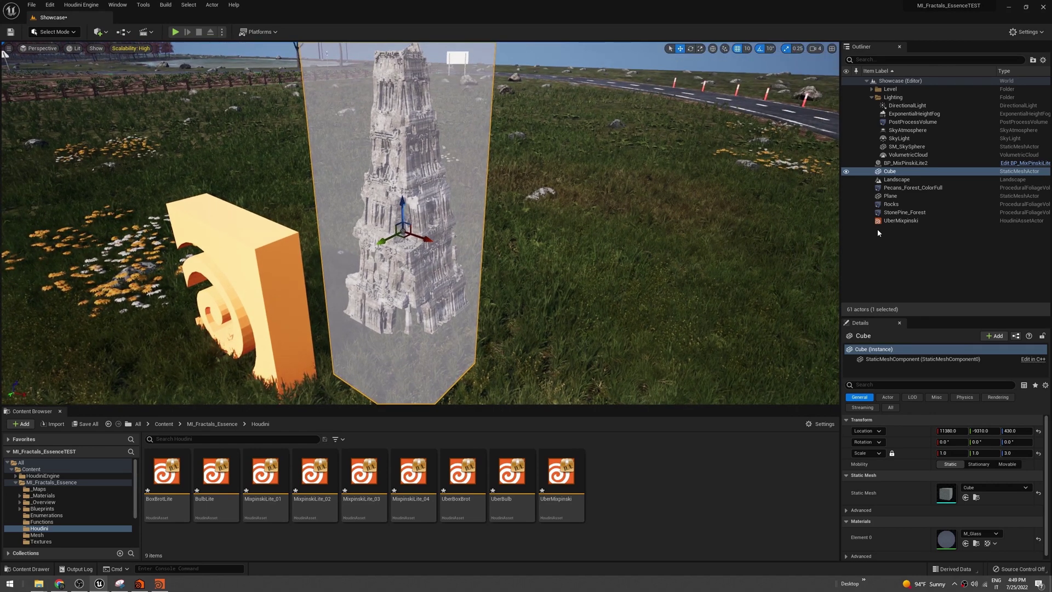
{"action": "left_click", "coordinate": [901, 221]}
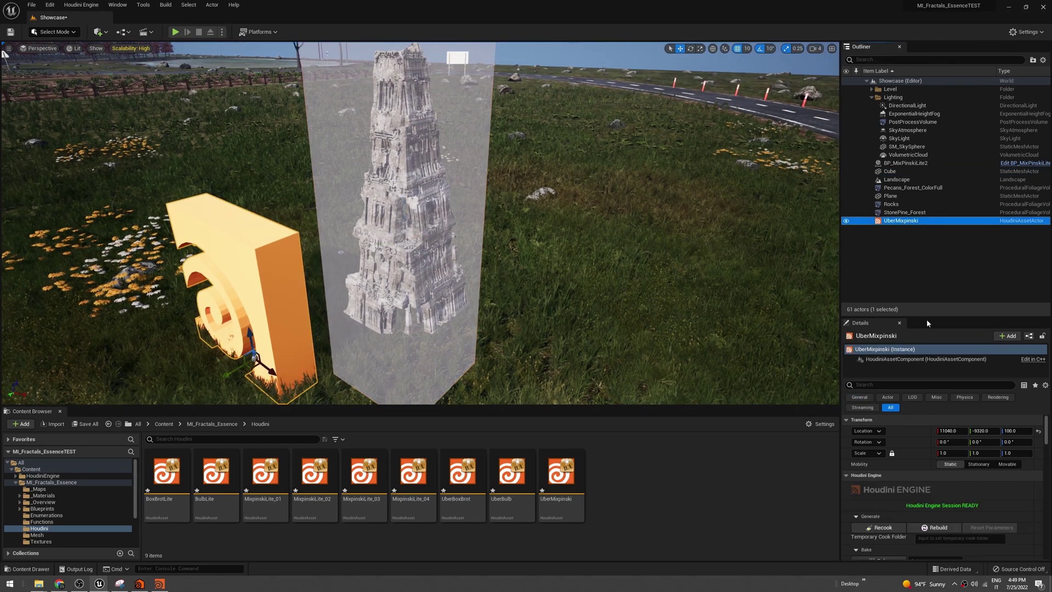
{"action": "left_click_drag", "start_coordinate": [926, 318], "coordinate": [930, 99]}
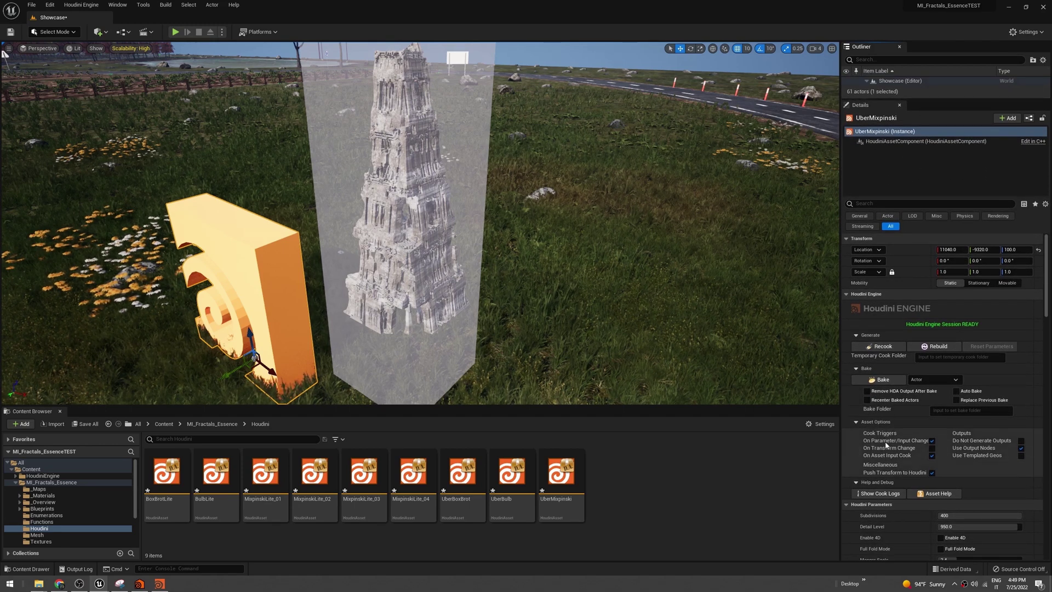
{"action": "scroll", "coordinate": [884, 443], "scroll_direction": "down", "scroll_amount": 4}
{"action": "scroll", "coordinate": [884, 443], "scroll_direction": "down", "scroll_amount": 8}
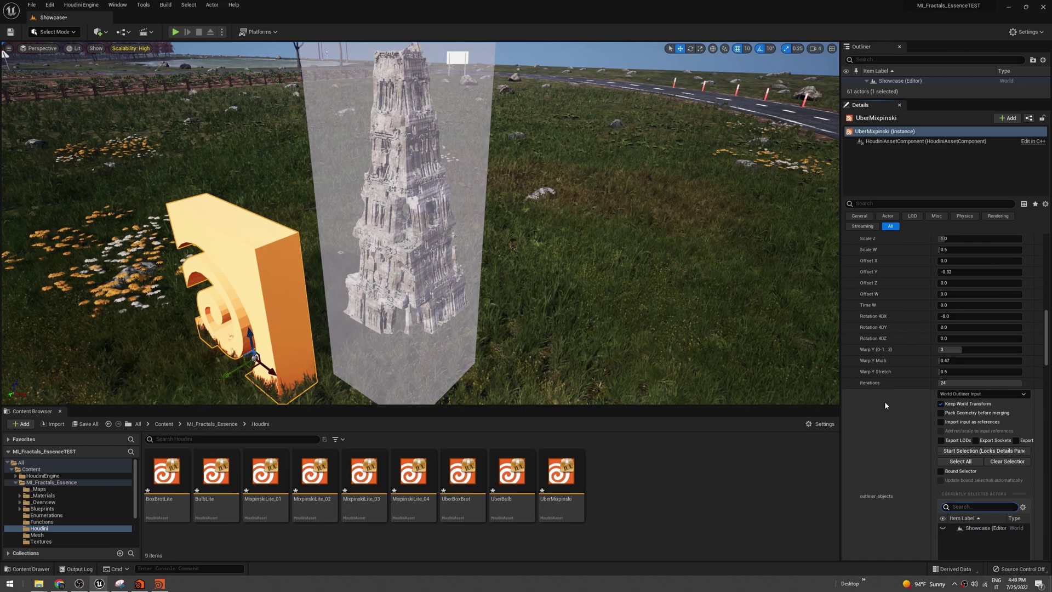
{"action": "left_click", "coordinate": [952, 452]}
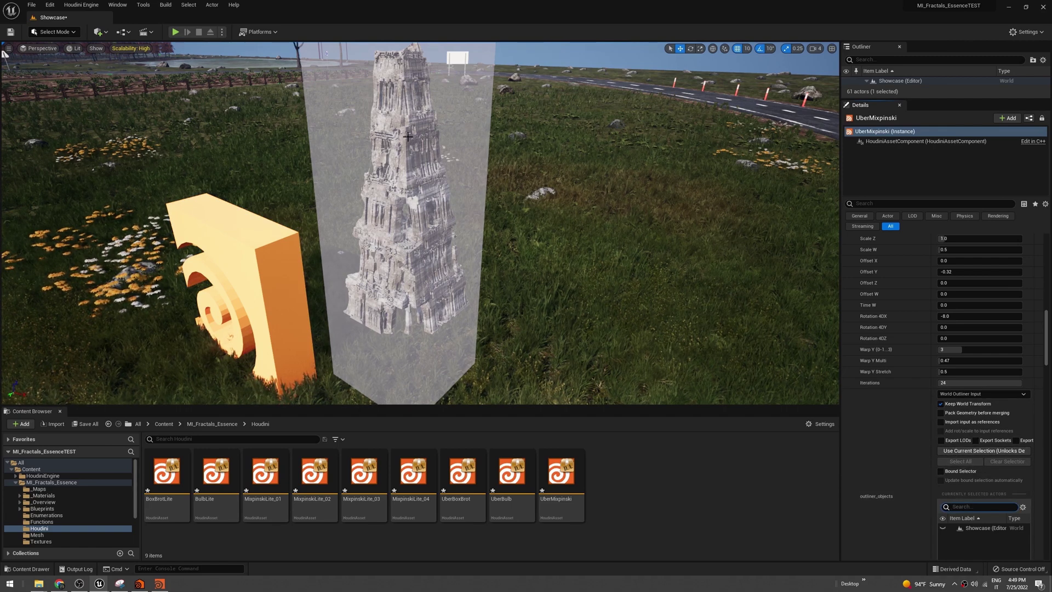
{"action": "left_click", "coordinate": [334, 117]}
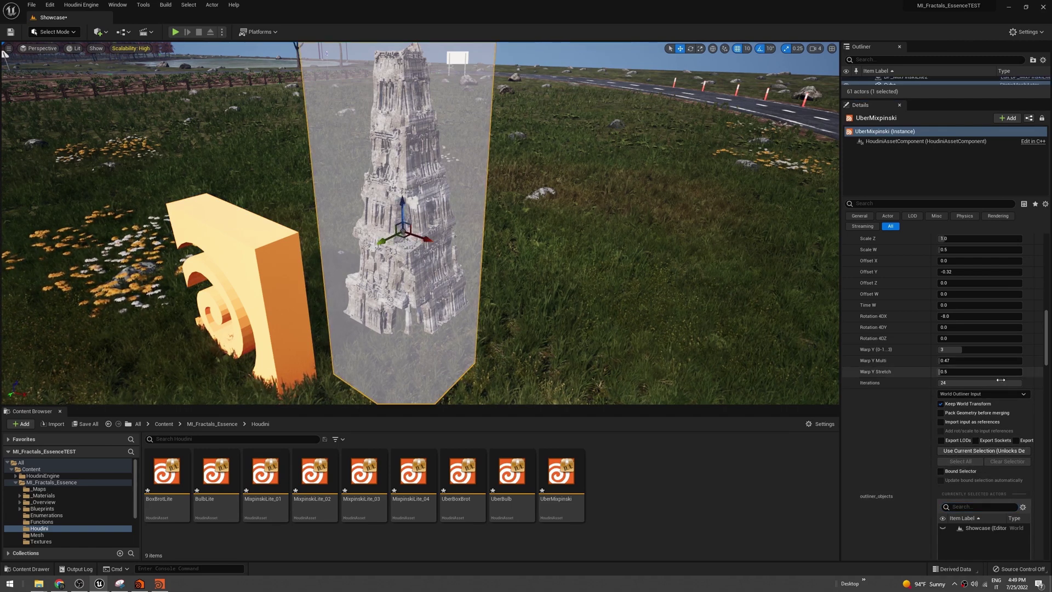
{"action": "left_click", "coordinate": [974, 452]}
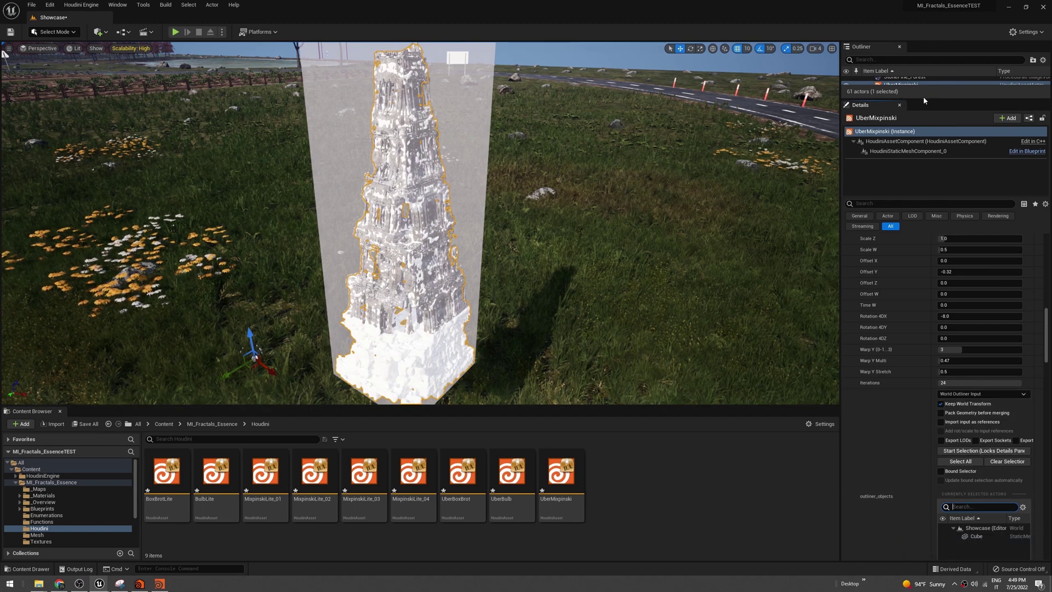
Hide the glass cube and rotate the sun light to show the base of the generated fractal mesh more clearly
{"action": "left_click_drag", "start_coordinate": [922, 99], "coordinate": [911, 249]}
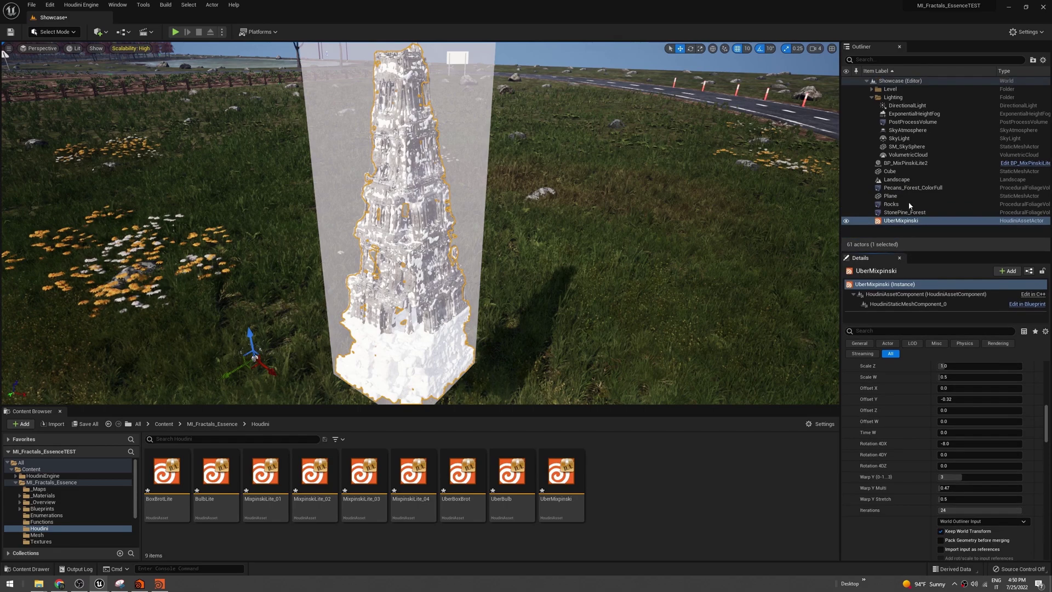
{"action": "left_click", "coordinate": [845, 172]}
{"action": "right_click_drag", "start_coordinate": [421, 223], "coordinate": [564, 211]}
{"action": "right_click_drag", "start_coordinate": [473, 304], "coordinate": [584, 352]}
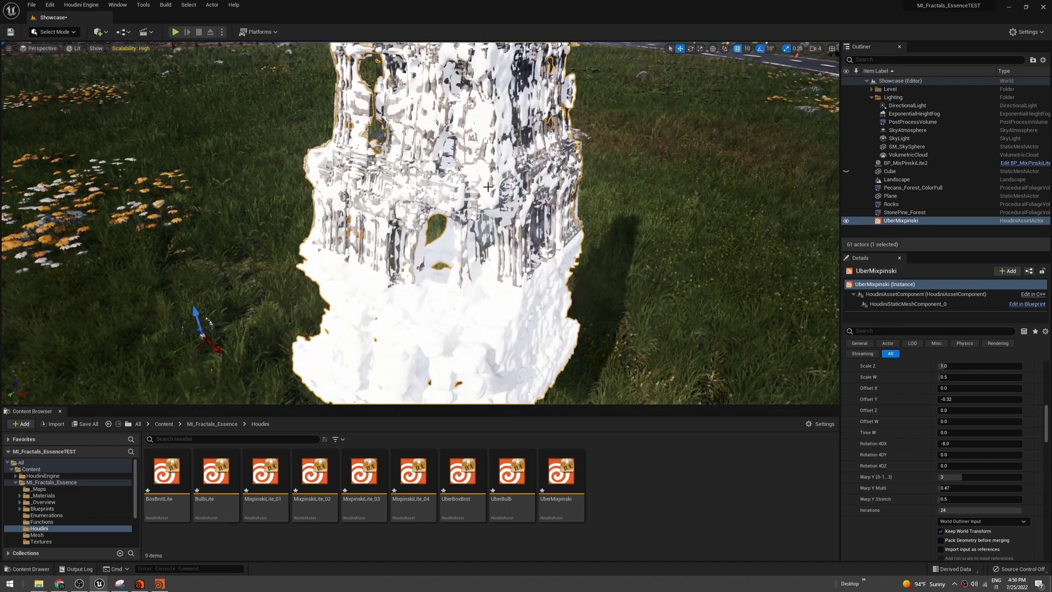
{"action": "right_click_drag", "start_coordinate": [351, 263], "coordinate": [367, 262]}
{"action": "key", "text": "ctrl+l"}
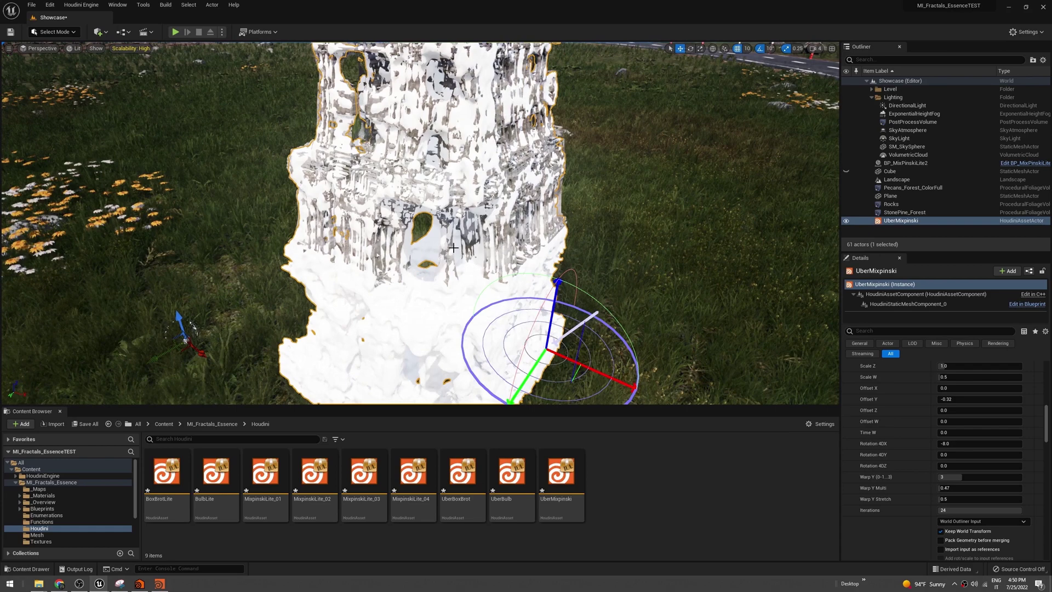
{"action": "key", "text": "ctrl+l"}
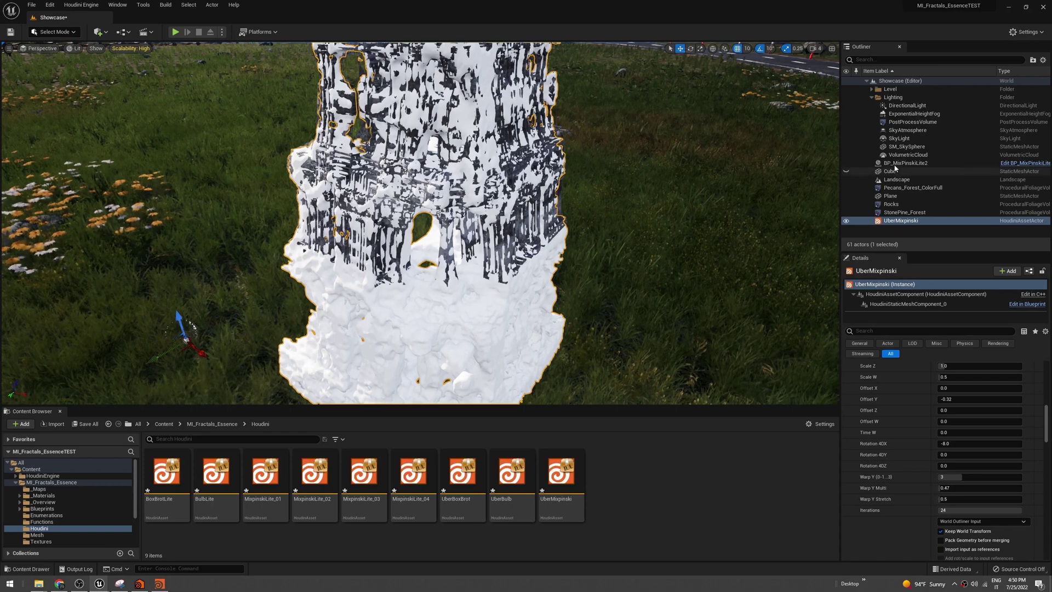
Toggle the visibility of BP_MixPinskiLite2 off and on to compare the shader fractal with the generated mesh
{"action": "left_click", "coordinate": [862, 164]}
{"action": "left_click", "coordinate": [846, 163]}
{"action": "left_click", "coordinate": [847, 163]}
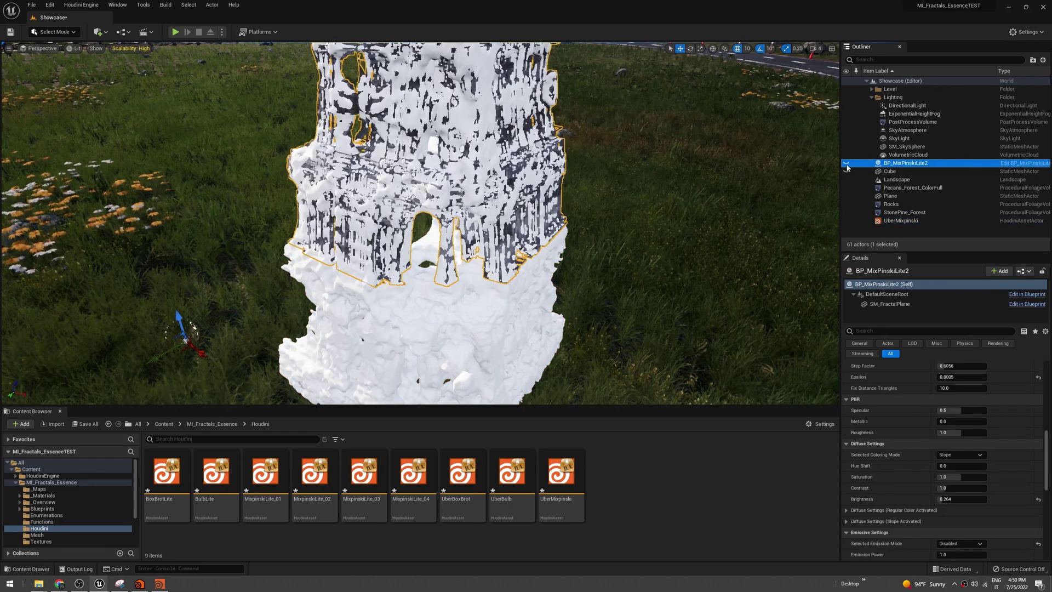
{"action": "left_click", "coordinate": [846, 164]}
{"action": "left_click", "coordinate": [847, 164]}
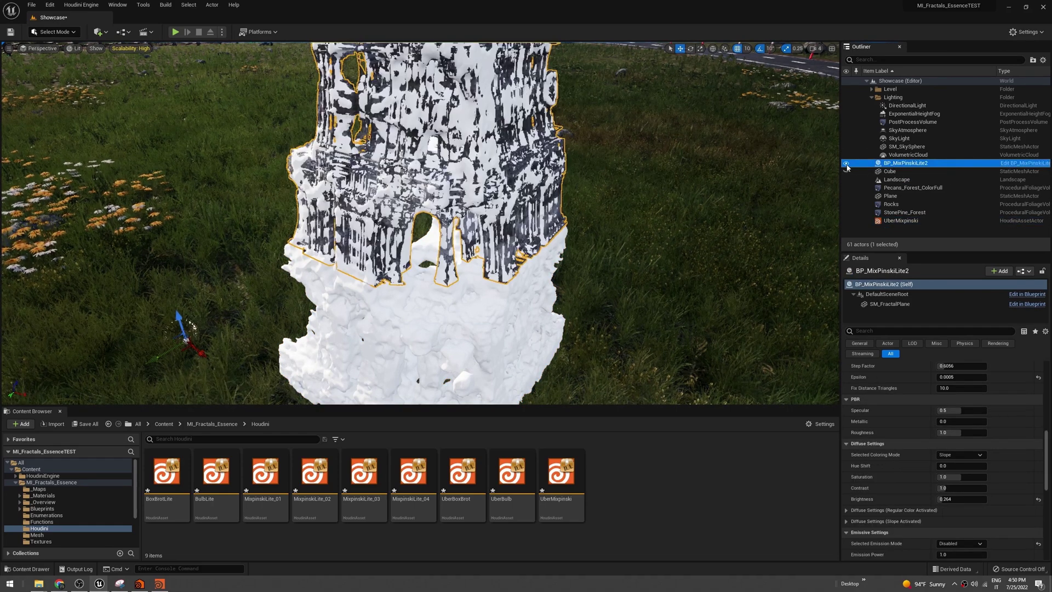
Make the glass cube around the fractal tower visible again
{"action": "right_click_drag", "start_coordinate": [648, 192], "coordinate": [648, 140]}
{"action": "key", "text": "s"}
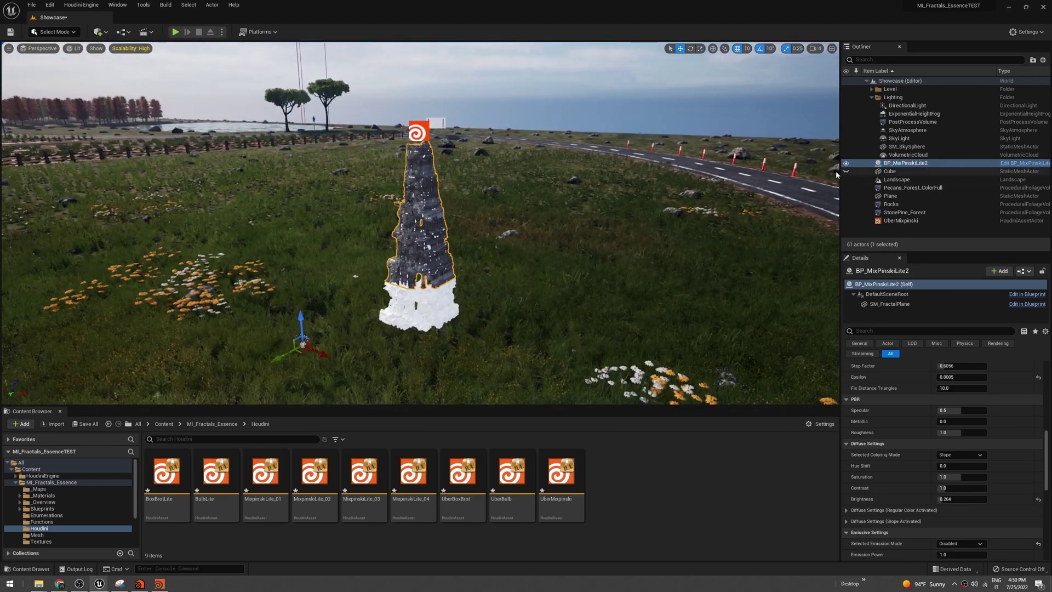
{"action": "left_click", "coordinate": [846, 172]}
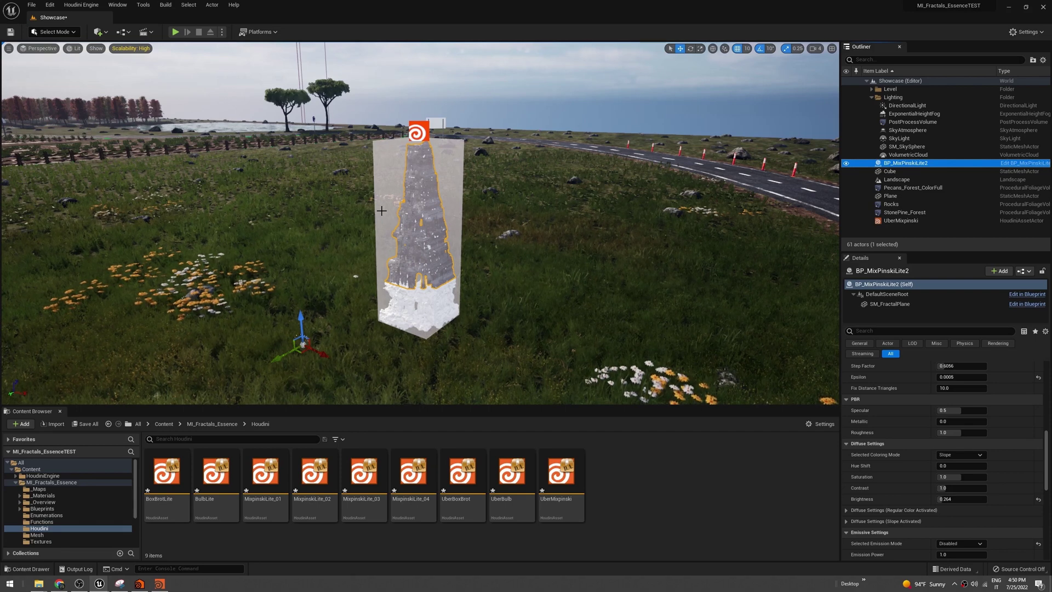
Review the Houdini parameters of the UberMixpinski asset, such as Subdivisions and Detail Level, and examine its mesh up close against the fractal
{"action": "left_click", "coordinate": [892, 221]}
{"action": "scroll", "coordinate": [885, 452], "scroll_direction": "up", "scroll_amount": 2}
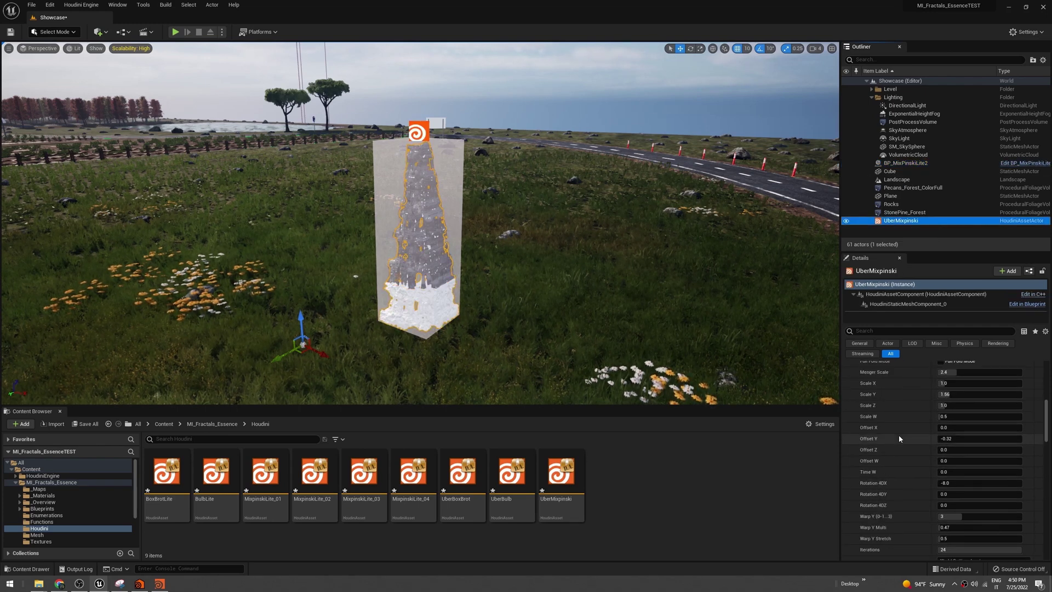
{"action": "scroll", "coordinate": [898, 436], "scroll_direction": "up", "scroll_amount": 2}
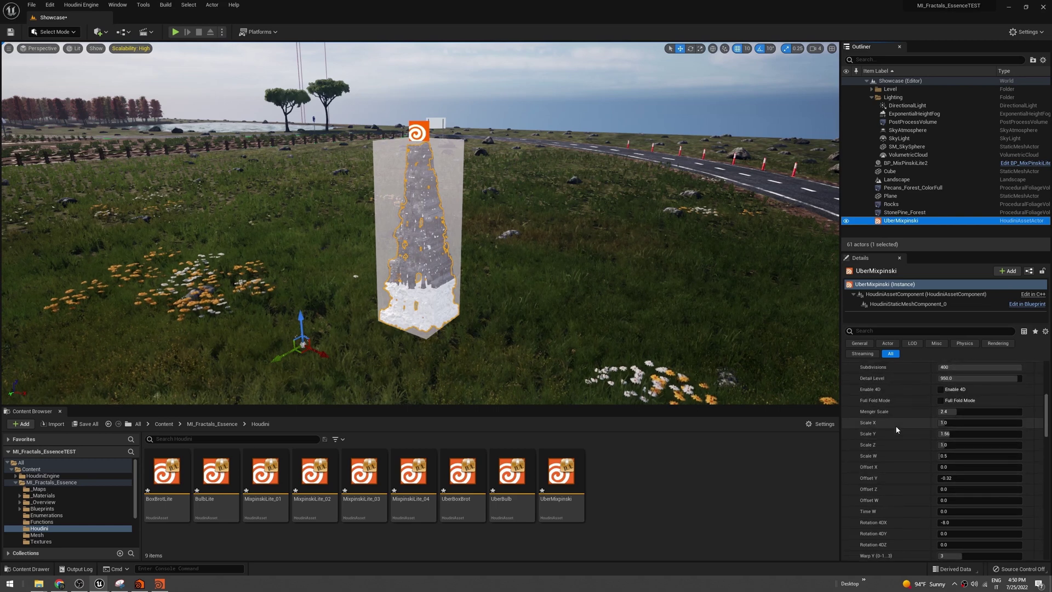
{"action": "scroll", "coordinate": [898, 430], "scroll_direction": "up", "scroll_amount": 1}
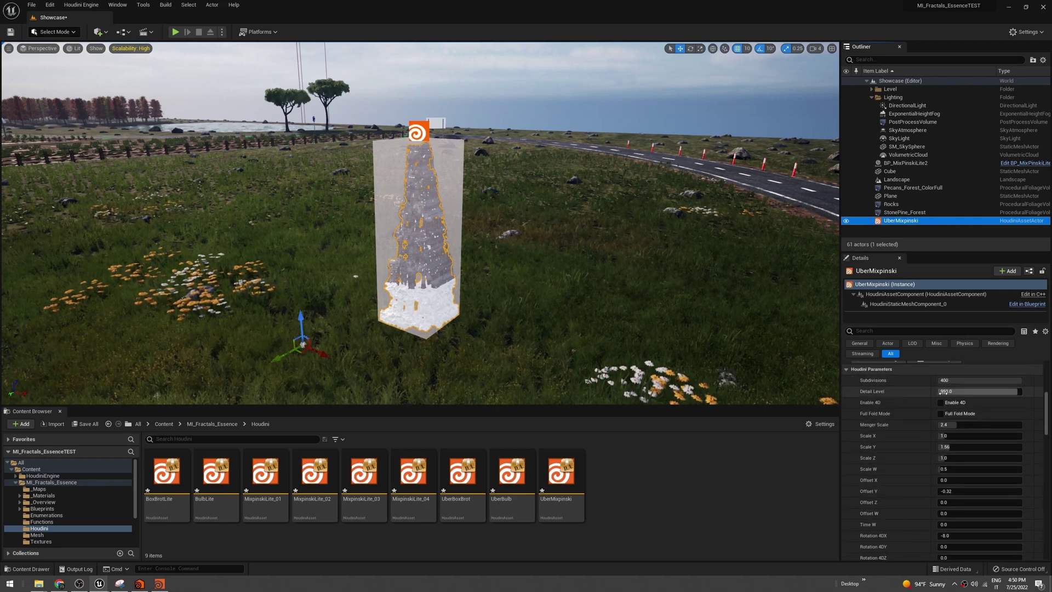
{"action": "key", "text": "w"}
{"action": "right_click_drag", "start_coordinate": [537, 274], "coordinate": [540, 323]}
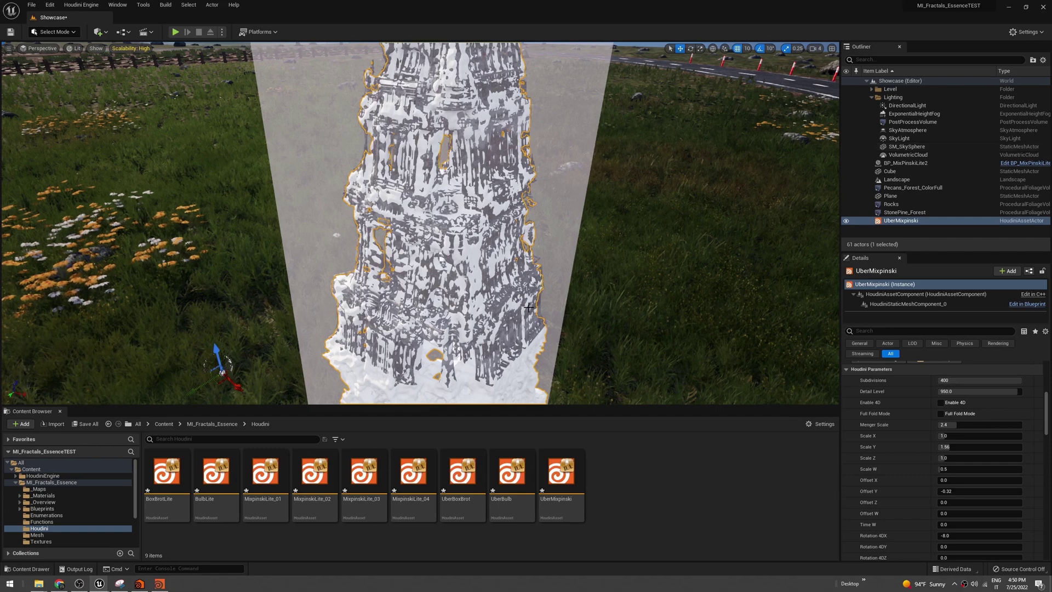
{"action": "mouse_move", "coordinate": [547, 247]}
{"action": "right_mouse_down"}
{"action": "mouse_move", "coordinate": [548, 299]}
{"action": "mouse_move", "coordinate": [548, 251]}
{"action": "right_mouse_up"}
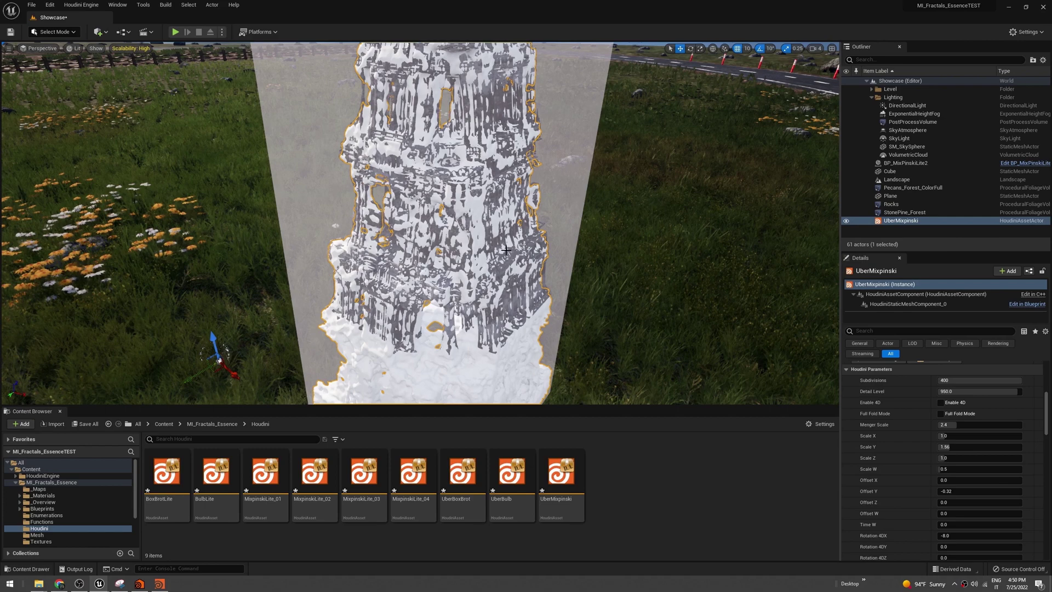
{"action": "key", "text": "s"}
{"action": "right_click_drag", "start_coordinate": [548, 246], "coordinate": [547, 232]}
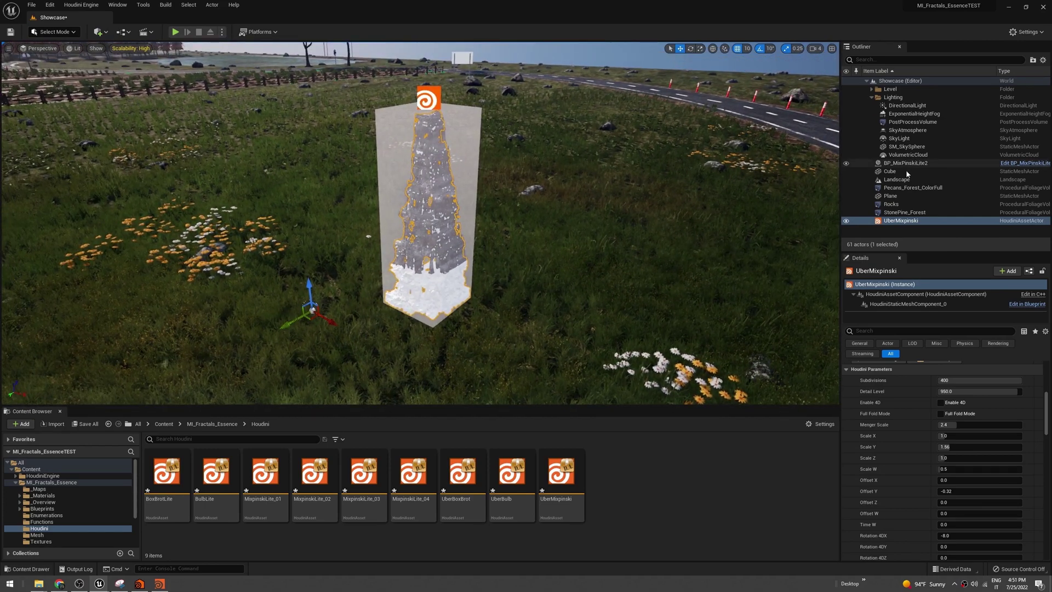
Raise the glass cube to Z 510 so that the generated mesh is cropped at the fractal tower's base
{"action": "left_click", "coordinate": [891, 171]}
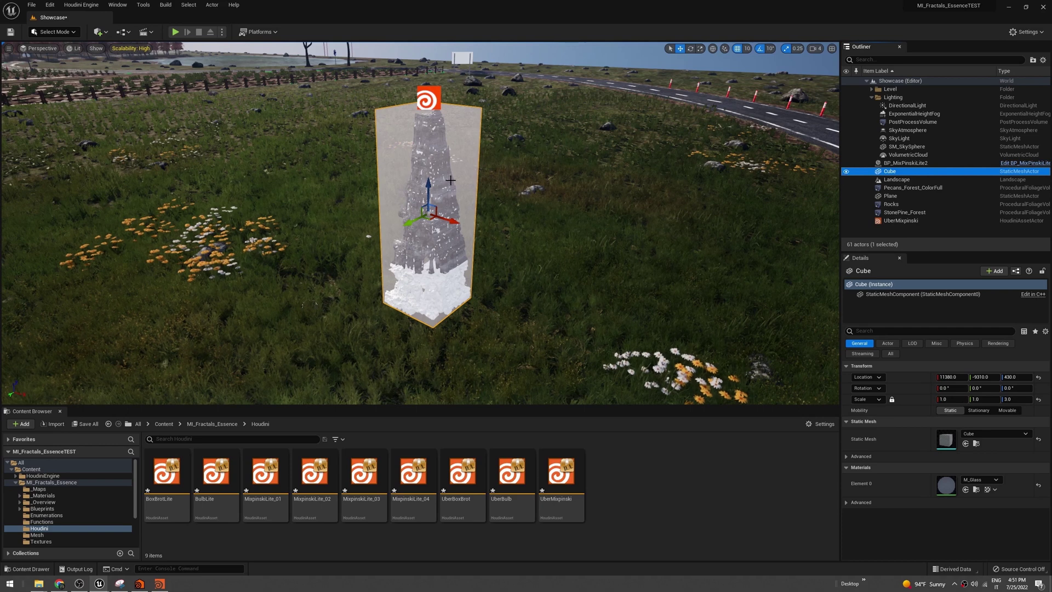
{"action": "left_click_drag", "start_coordinate": [440, 184], "coordinate": [441, 130]}
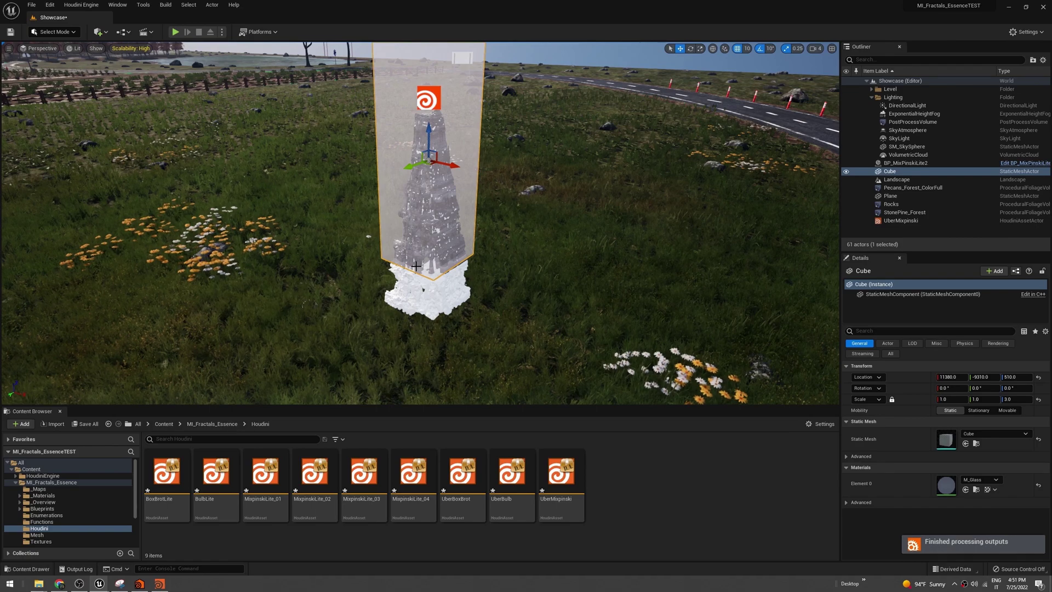
{"action": "mouse_move", "coordinate": [431, 260]}
{"action": "right_mouse_down", "text": "alt"}
{"action": "mouse_move", "coordinate": [471, 259]}
{"action": "mouse_move", "coordinate": [441, 260]}
{"action": "right_mouse_up", "text": "alt"}
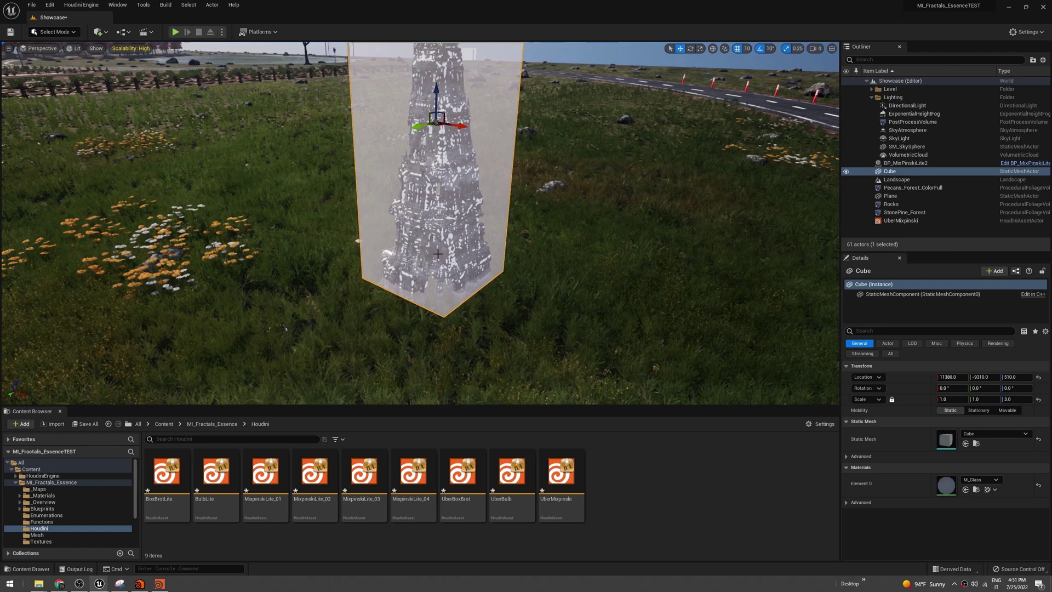
Bake the UberMixpinski Houdini asset to an actor
{"action": "left_click", "coordinate": [903, 220]}
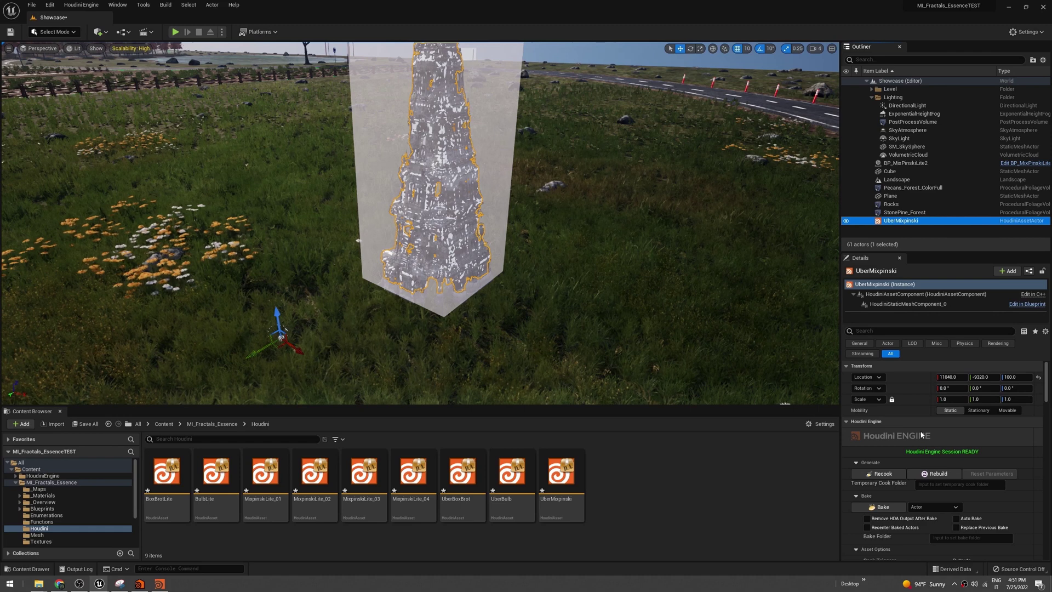
{"action": "left_click", "coordinate": [876, 507]}
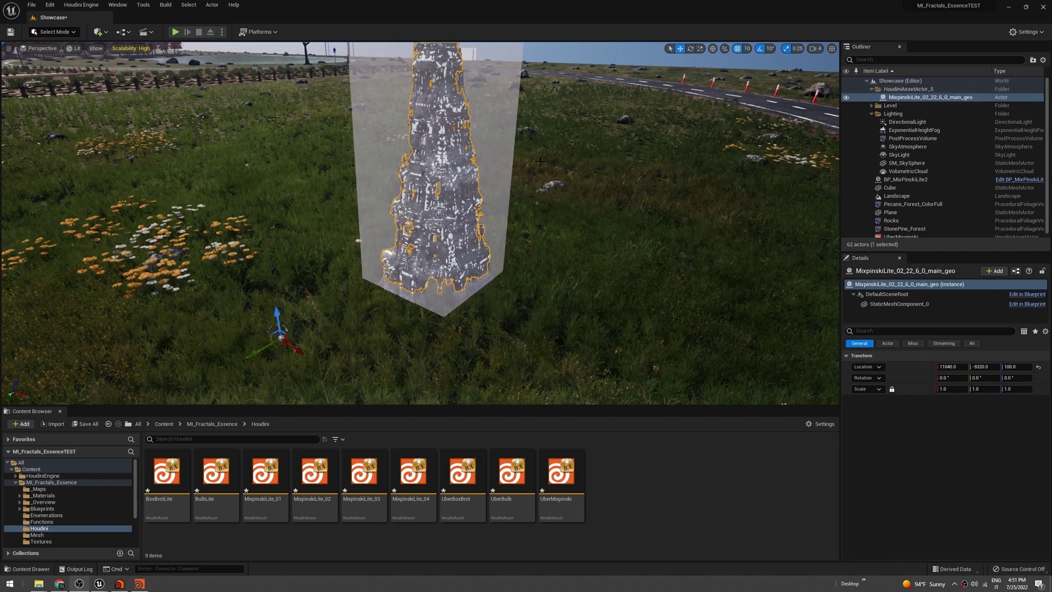
{"action": "right_click_drag", "start_coordinate": [421, 224], "coordinate": [412, 196]}
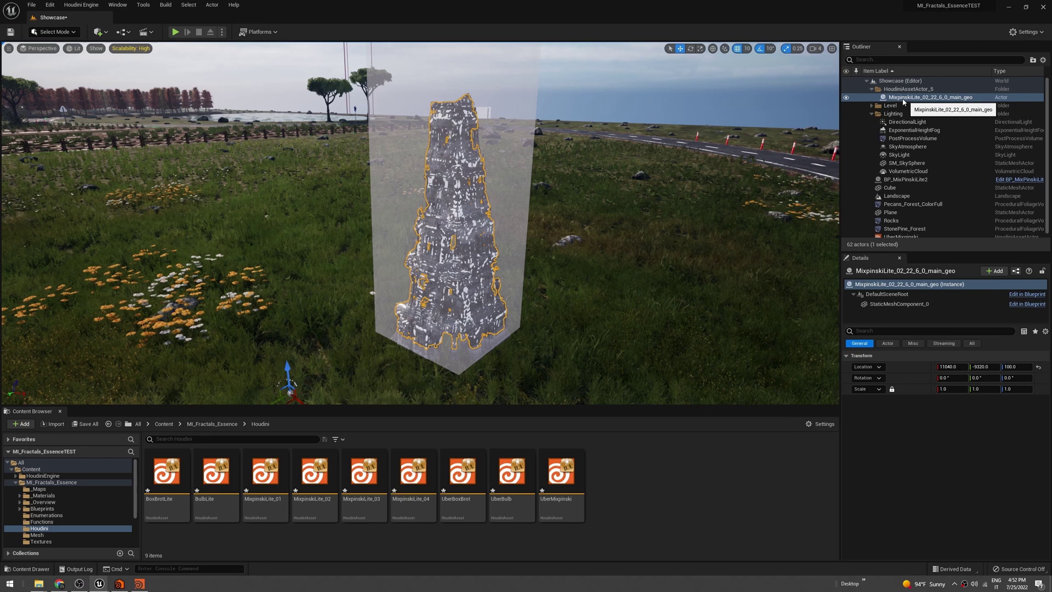
Delete the UberMixpinski Houdini asset and the glass cube from the level
{"action": "scroll", "coordinate": [914, 167], "scroll_direction": "down", "scroll_amount": 1}
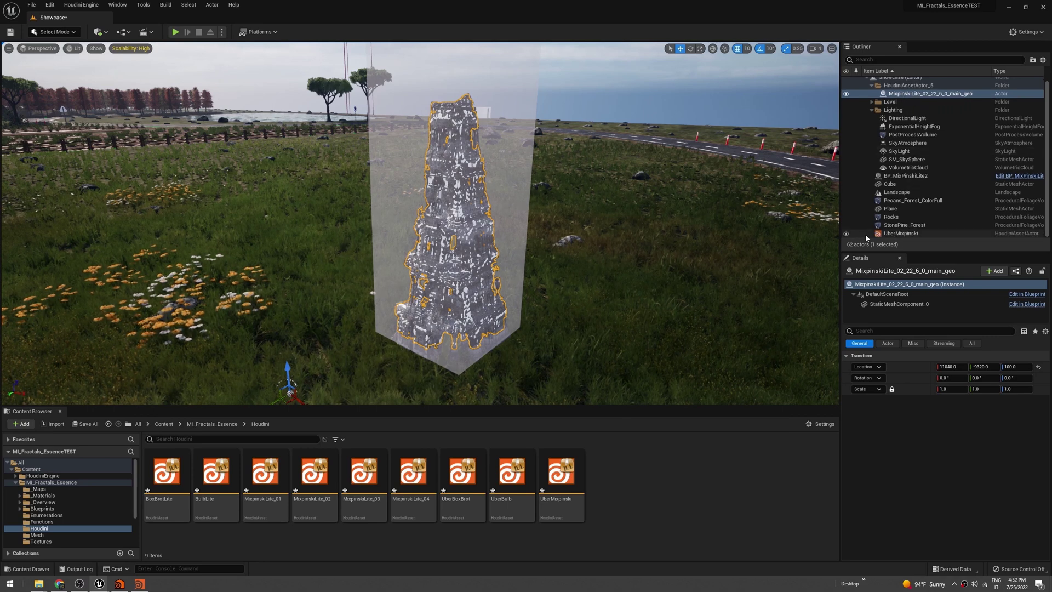
{"action": "left_click", "coordinate": [905, 233]}
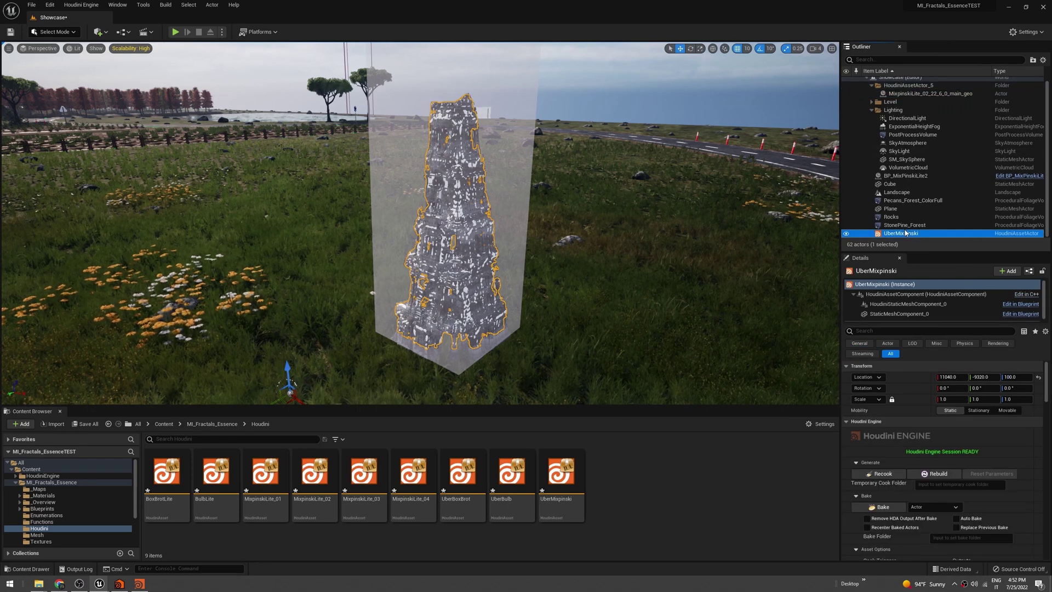
{"action": "key", "text": "Delete"}
{"action": "left_click", "coordinate": [503, 144]}
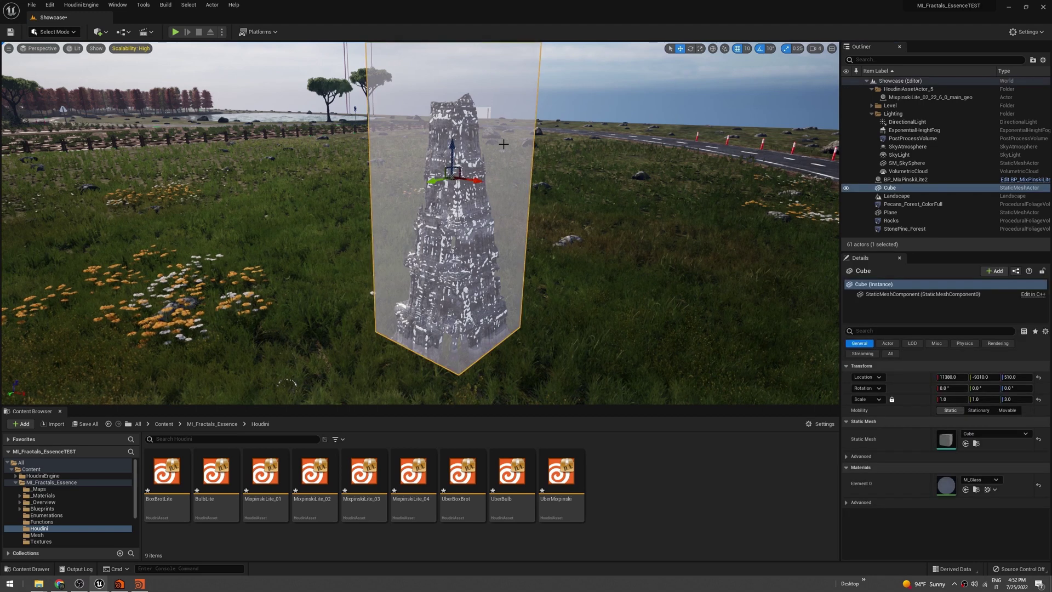
{"action": "key", "text": "Delete"}
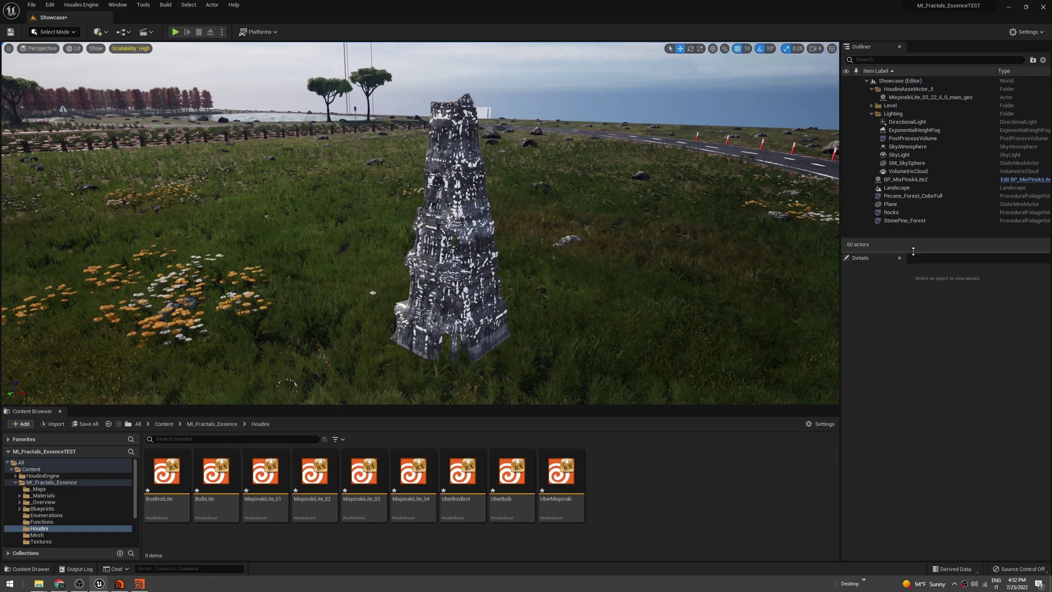
Parent the baked mesh actor MixpinskiLite_02_22_6_0_main_geo to BP_MixPinskiLite2
{"action": "left_click_drag", "start_coordinate": [913, 253], "coordinate": [912, 334]}
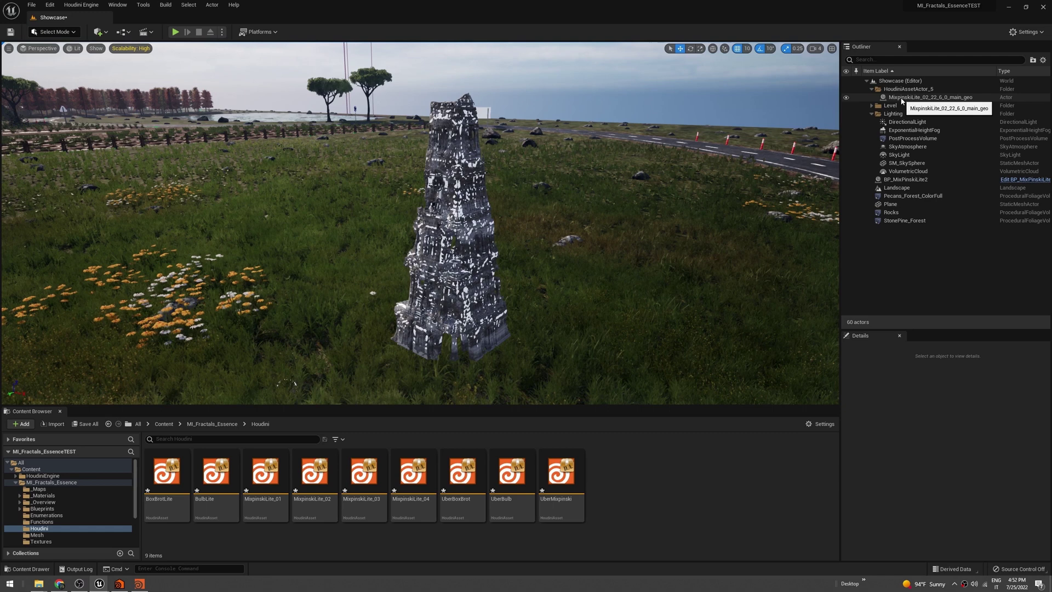
{"action": "left_click", "coordinate": [902, 99]}
{"action": "left_click_drag", "start_coordinate": [902, 99], "coordinate": [898, 183]}
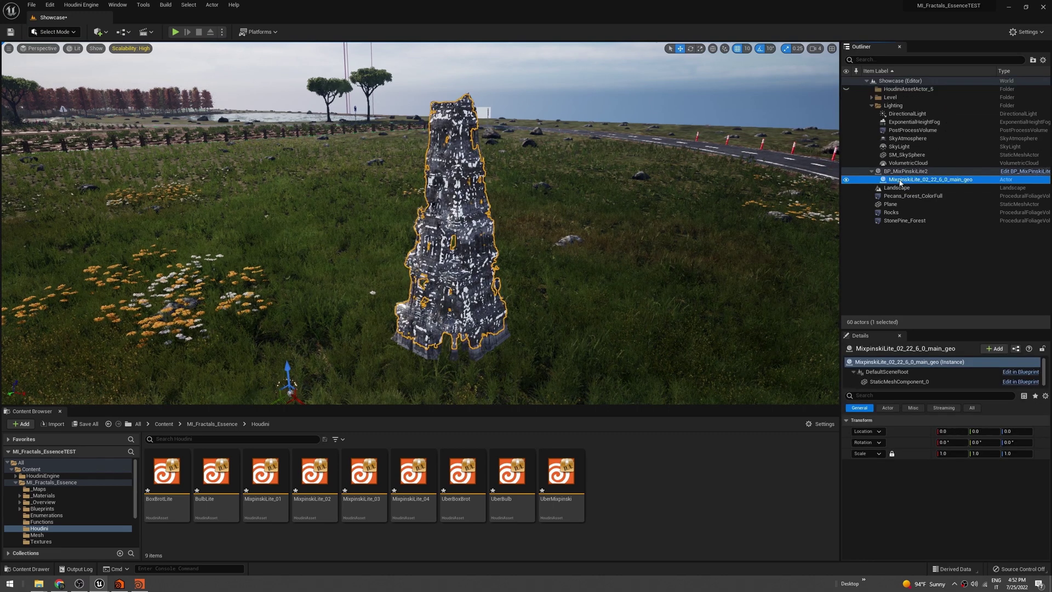
Scale BP_MixPinskiLite2, together with its attached mesh, to 10 on all three axes
{"action": "left_click", "coordinate": [905, 172]}
{"action": "key", "text": "s"}
{"action": "right_click_drag", "start_coordinate": [570, 252], "coordinate": [553, 293]}
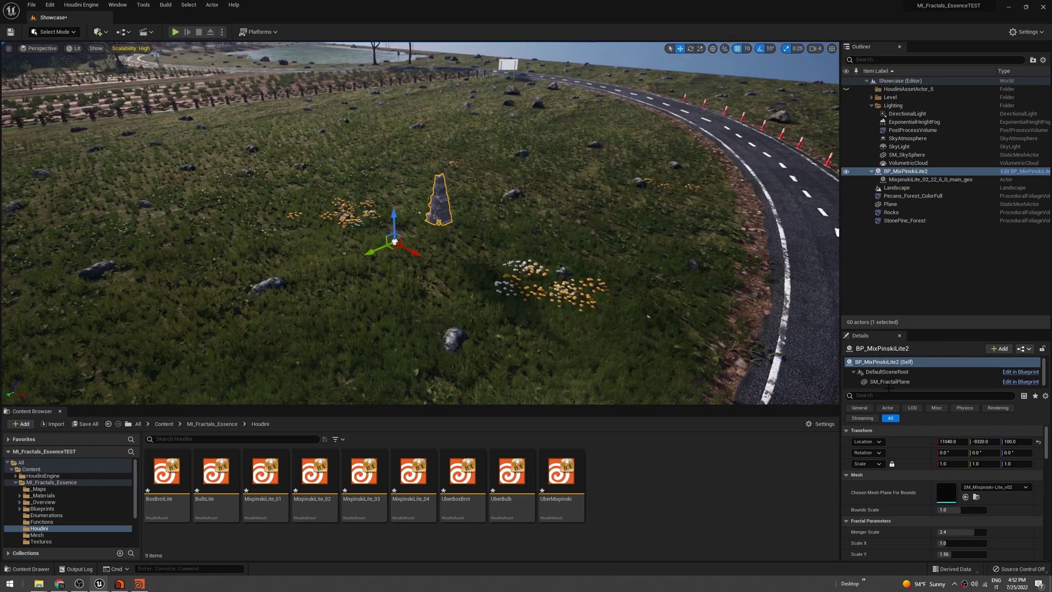
{"action": "left_click", "coordinate": [945, 464]}
{"action": "type", "text": "10"}
{"action": "key", "text": "Return"}
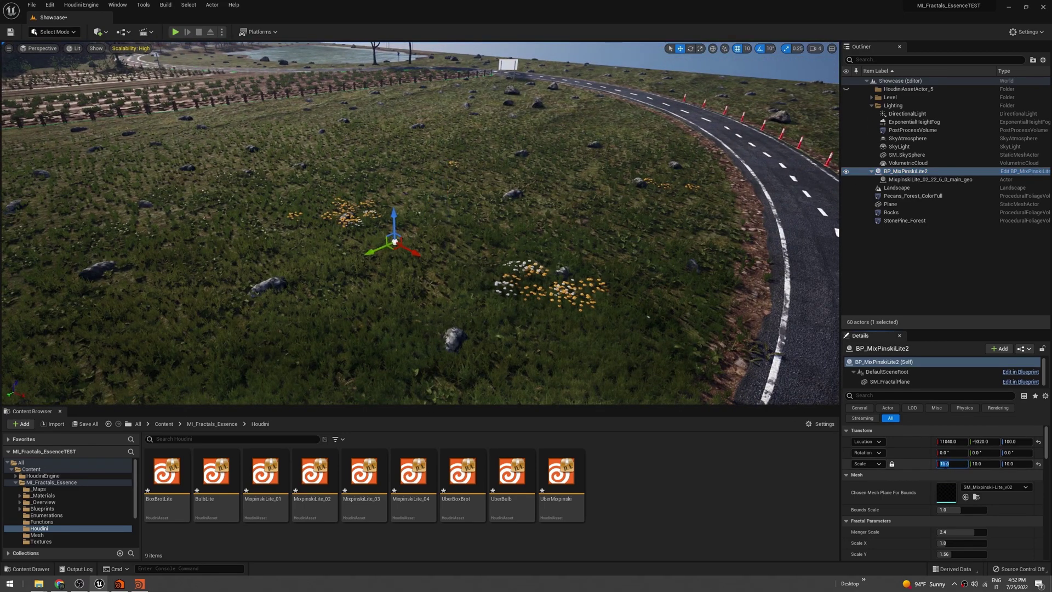
Move the pivot of BP_MixPinskiLite2 onto the lower part of the enlarged tower and set it as the pivot offset
{"action": "right_click_drag", "start_coordinate": [544, 338], "coordinate": [574, 299]}
{"action": "right_click_drag", "start_coordinate": [525, 258], "coordinate": [526, 258]}
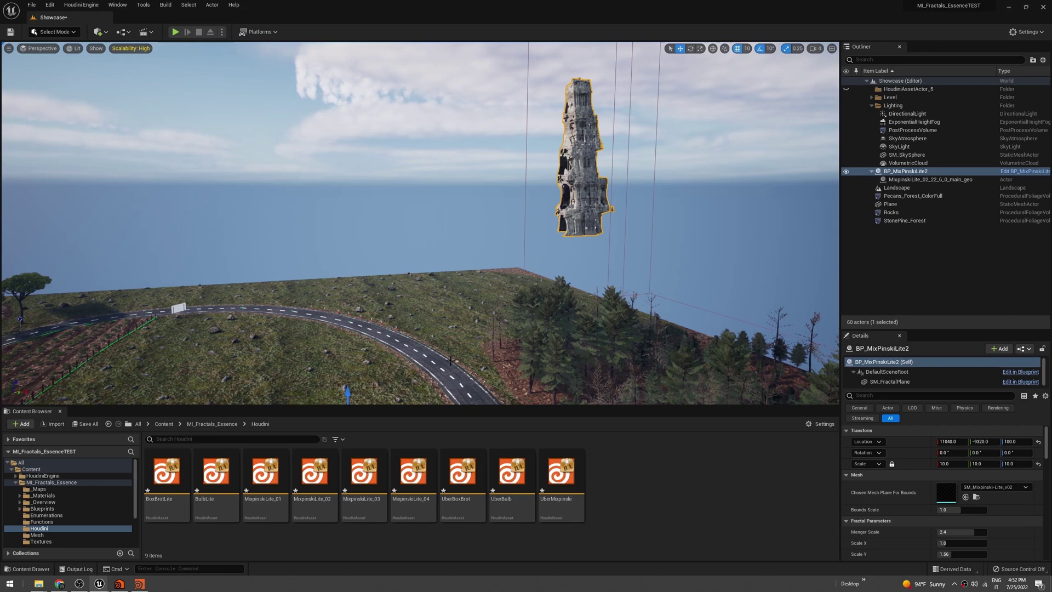
{"action": "right_click_drag", "start_coordinate": [450, 361], "coordinate": [397, 385]}
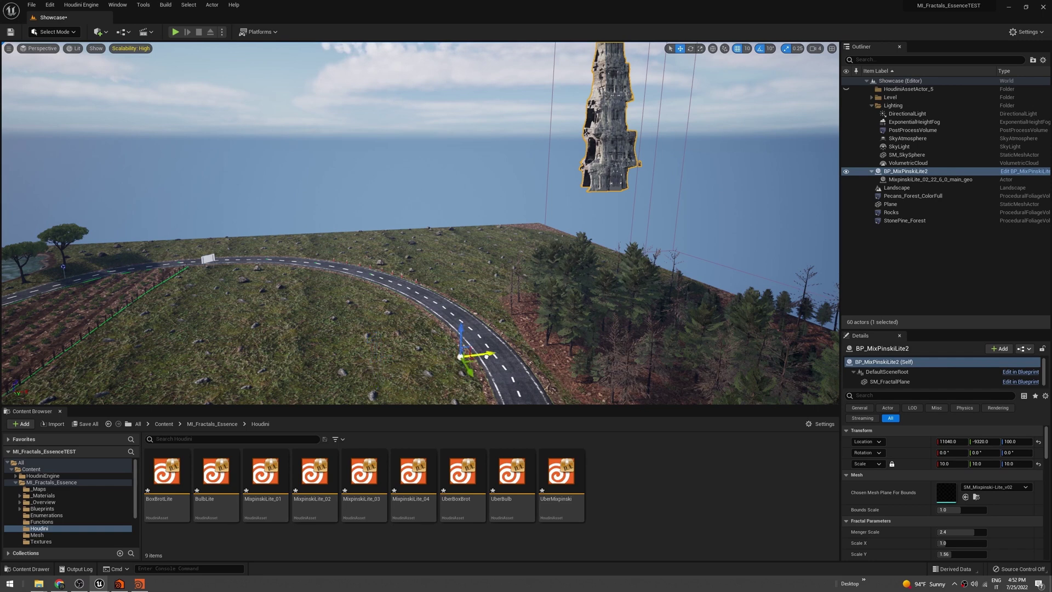
{"action": "middle_click_drag", "start_coordinate": [486, 356], "coordinate": [620, 333]}
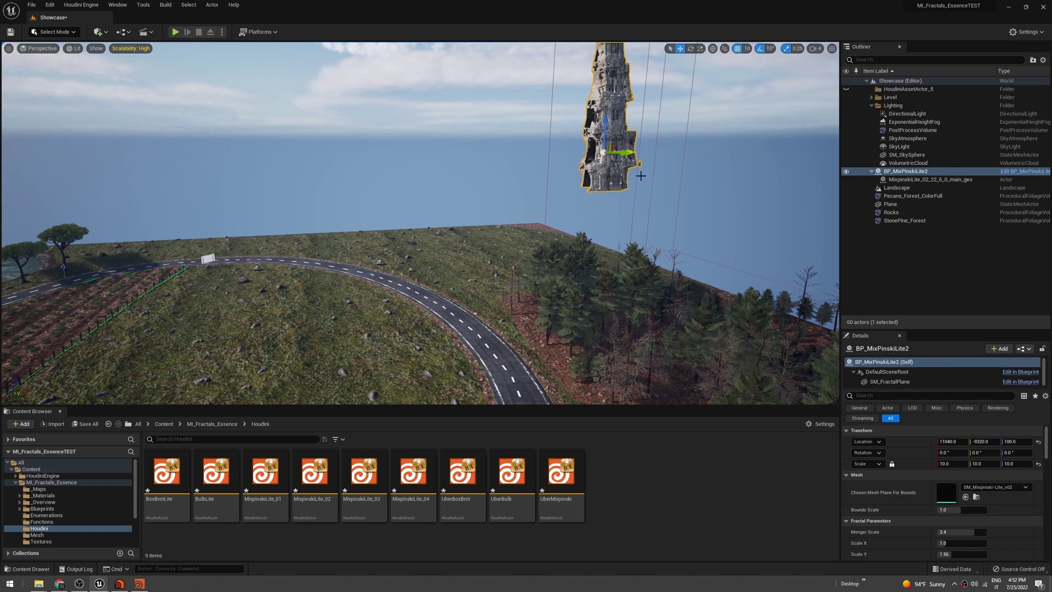
{"action": "right_click_drag", "start_coordinate": [641, 175], "coordinate": [560, 158]}
{"action": "key", "text": "w"}
{"action": "key", "text": "d"}
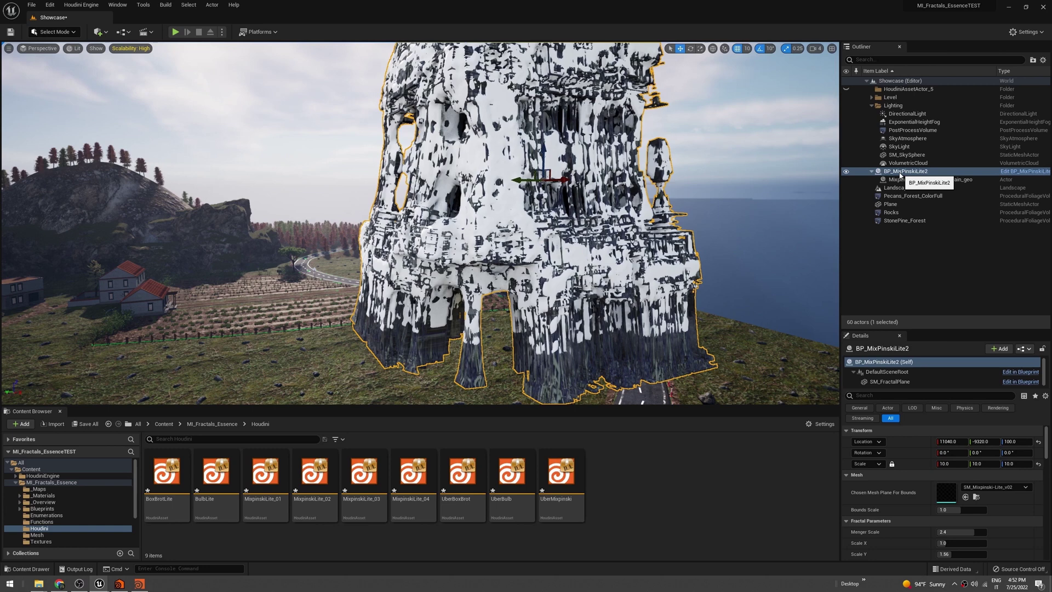
{"action": "right_click", "coordinate": [900, 175]}
{"action": "mouse_move", "coordinate": [935, 325]}
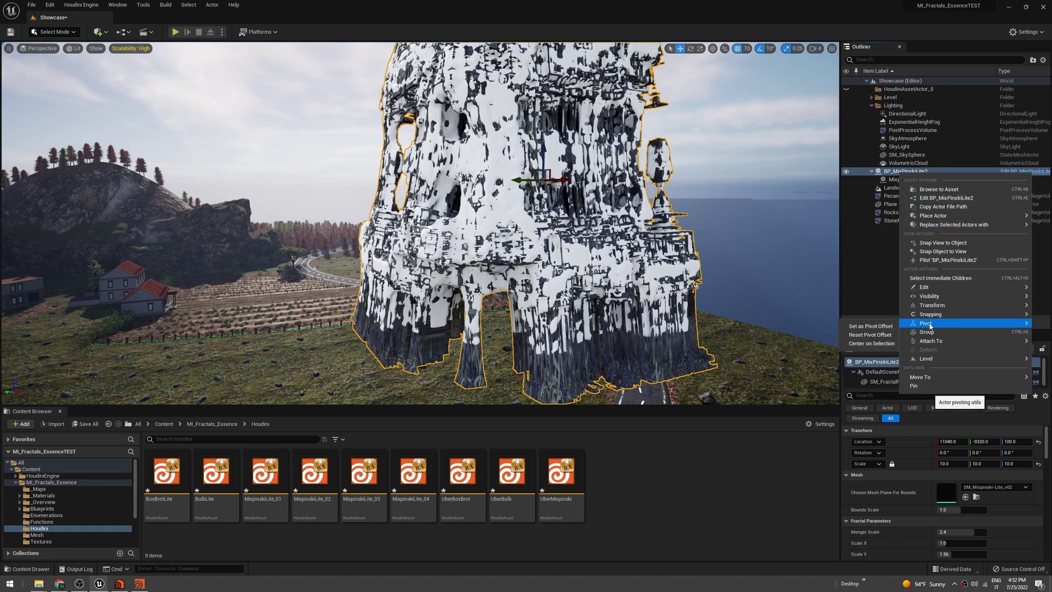
{"action": "left_click", "coordinate": [870, 327]}
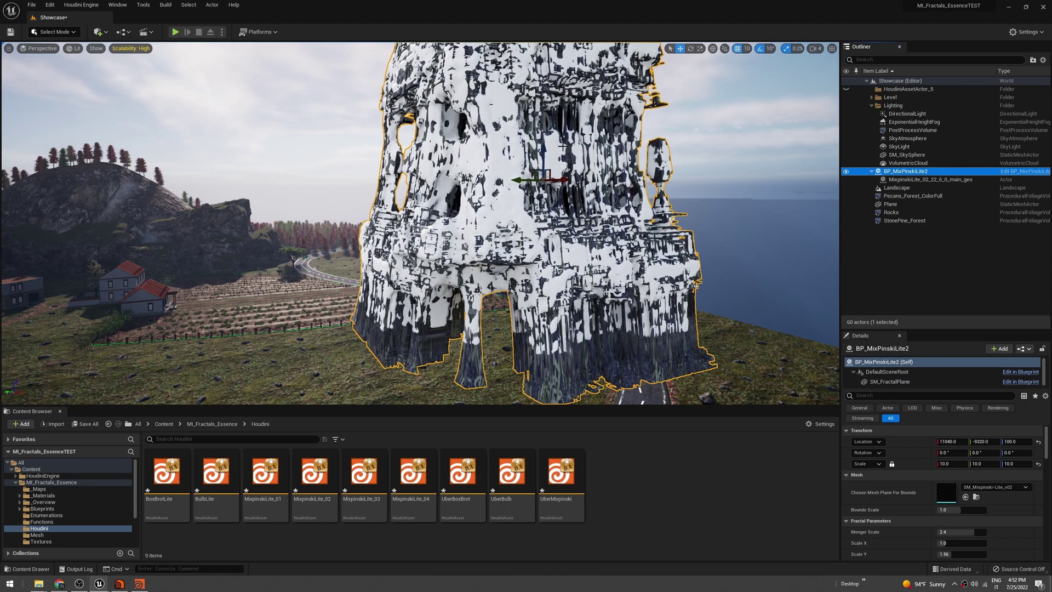
{"action": "key", "text": "f"}
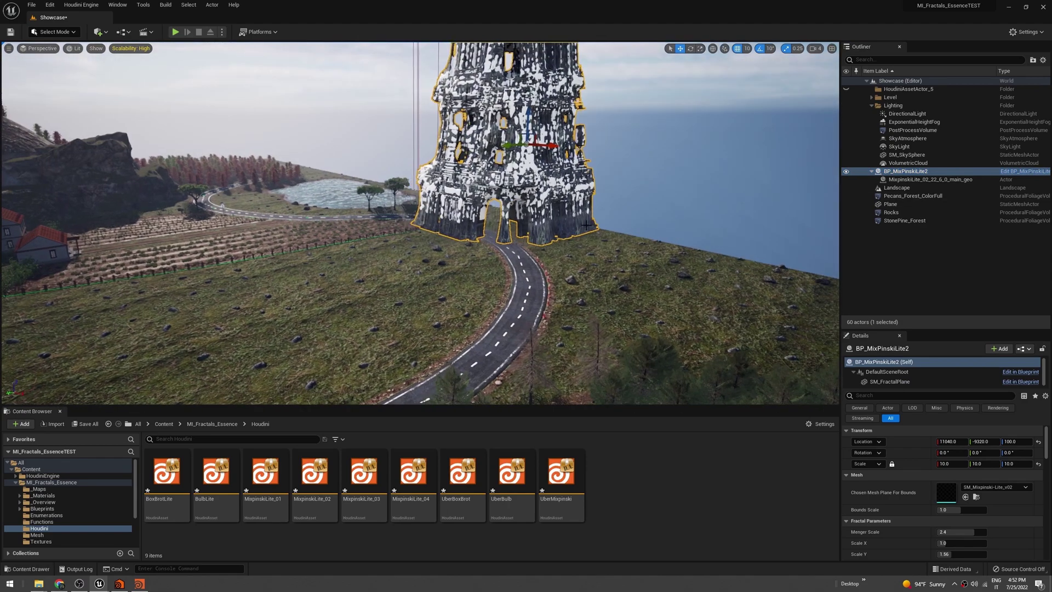
Move BP_MixPinskiLite2 down and off the road onto the grass, and rotate it so the tower tips over
{"action": "left_click_drag", "start_coordinate": [530, 111], "coordinate": [519, 295]}
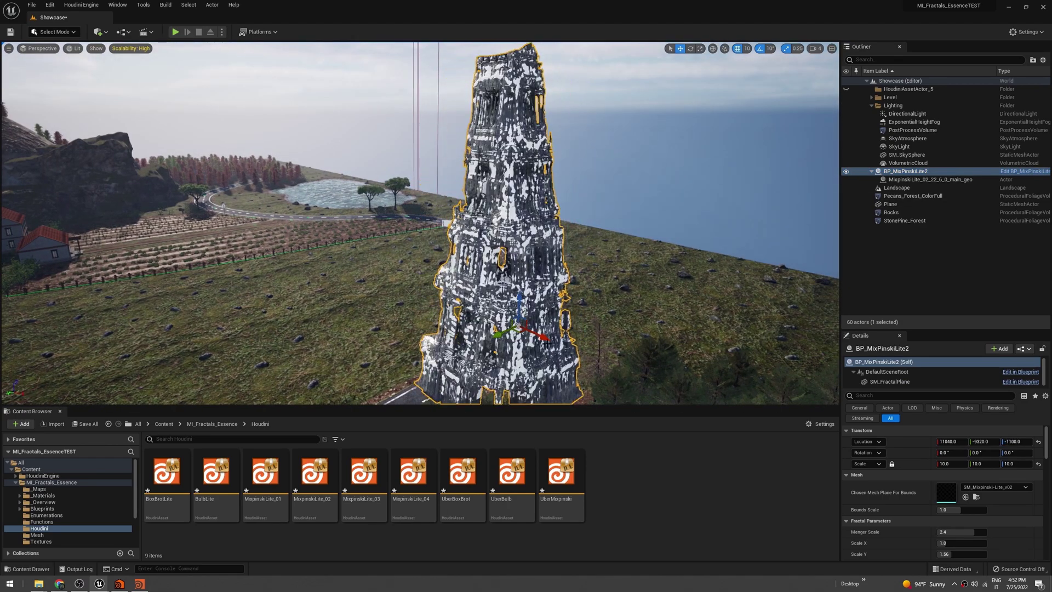
{"action": "left_click_drag", "start_coordinate": [543, 338], "coordinate": [341, 356]}
{"action": "key", "text": "e"}
{"action": "right_click_drag", "start_coordinate": [438, 230], "coordinate": [351, 257]}
{"action": "left_click_drag", "start_coordinate": [482, 257], "coordinate": [447, 290]}
{"action": "right_click_drag", "start_coordinate": [447, 247], "coordinate": [422, 246]}
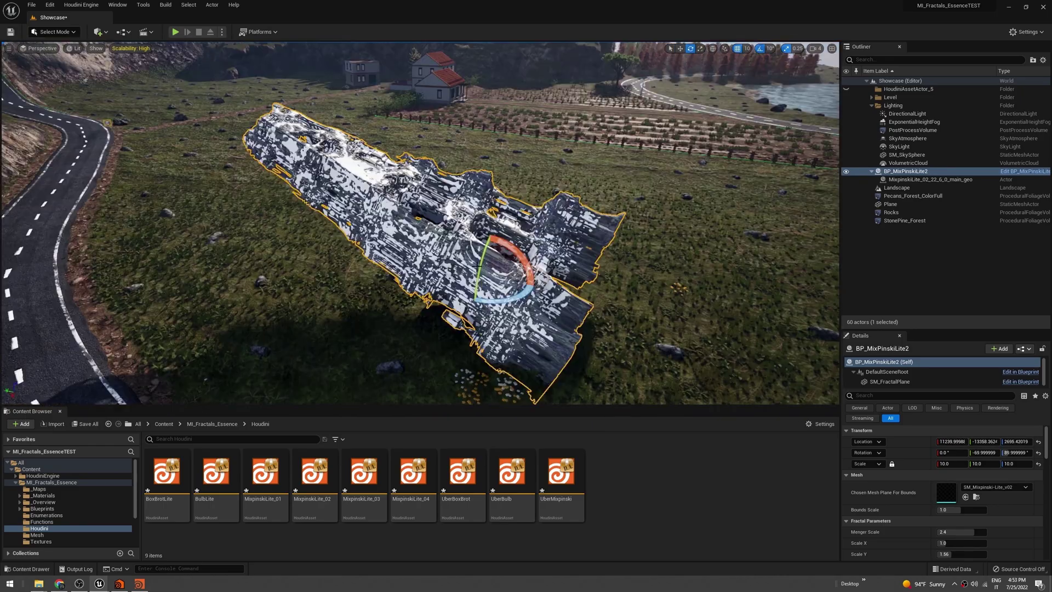
Lower the tipped tower into the ground and rotate it so it lies partly sunk in the grass beside the road
{"action": "left_click_drag", "start_coordinate": [480, 315], "coordinate": [493, 247]}
{"action": "right_click_drag", "start_coordinate": [489, 248], "coordinate": [438, 219]}
{"action": "left_click_drag", "start_coordinate": [482, 87], "coordinate": [475, 104]}
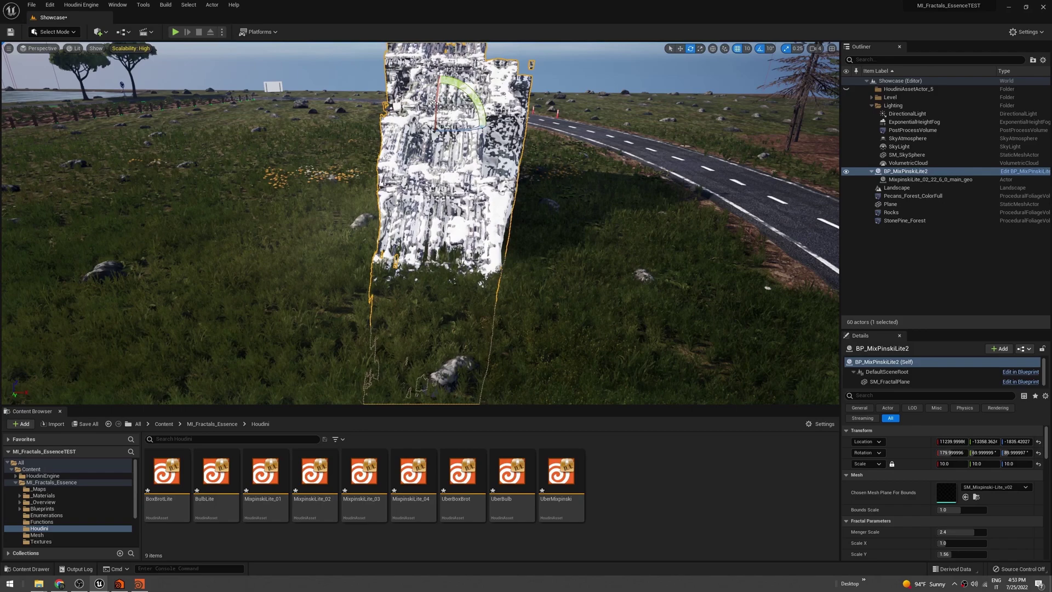
{"action": "right_click_drag", "start_coordinate": [476, 164], "coordinate": [388, 186]}
{"action": "right_click_drag", "start_coordinate": [471, 230], "coordinate": [557, 212]}
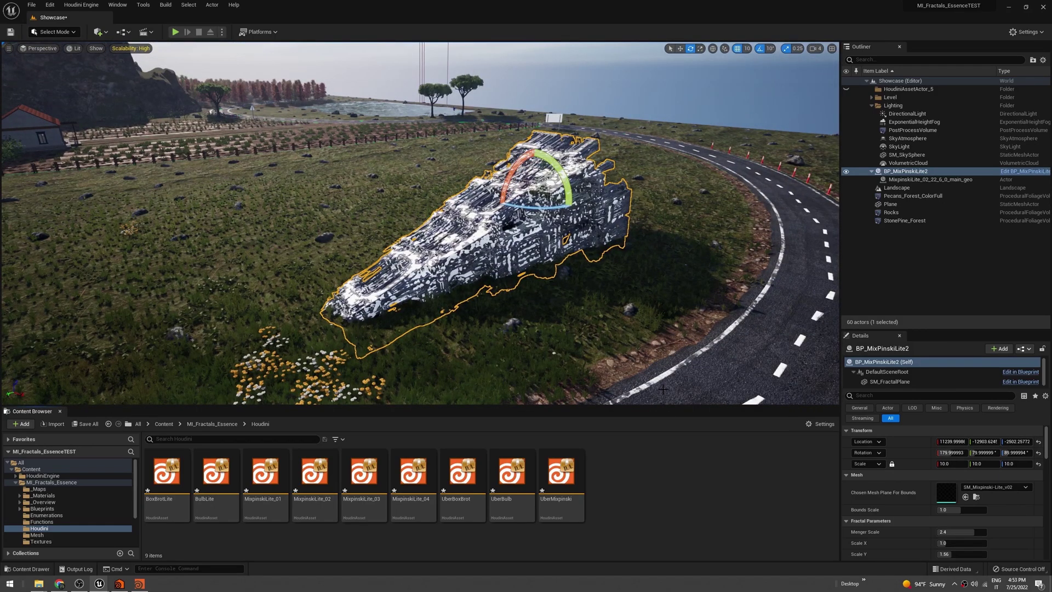
Add the Third Person blueprint feature pack to the project
{"action": "left_click", "coordinate": [22, 425]}
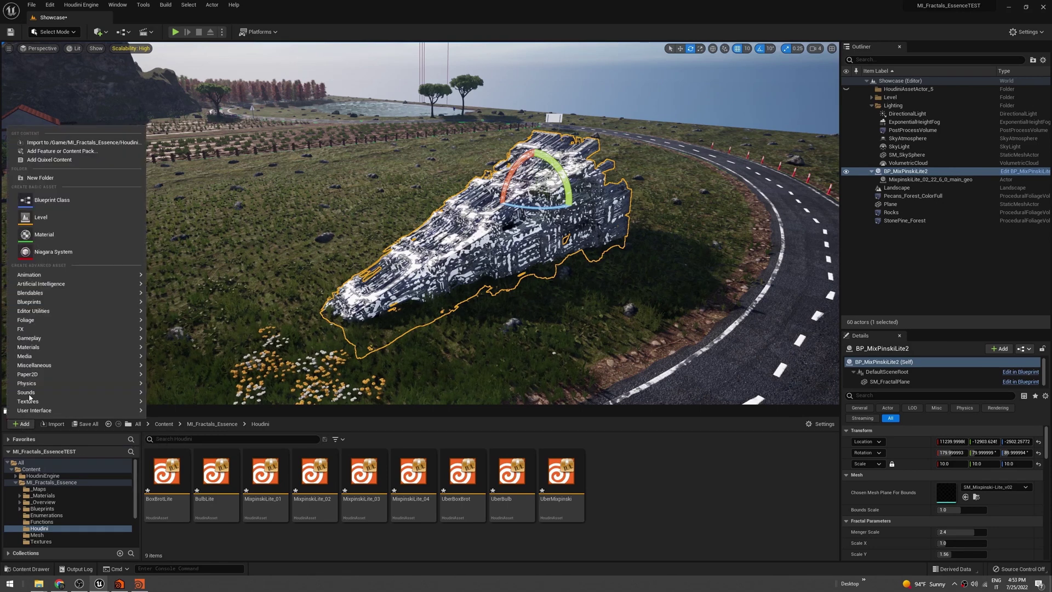
{"action": "left_click", "coordinate": [98, 155]}
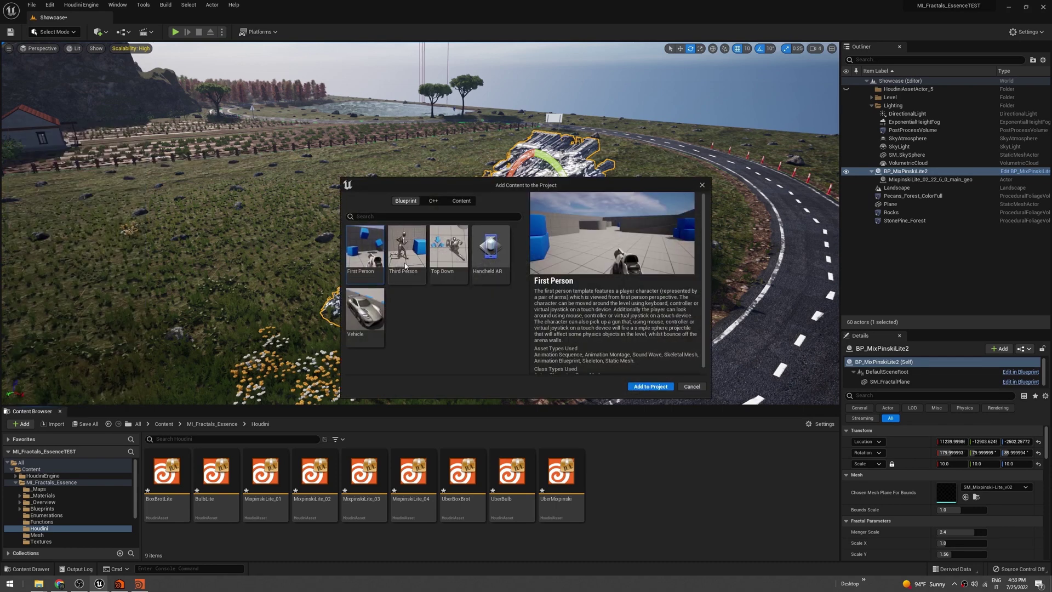
{"action": "left_click", "coordinate": [398, 261]}
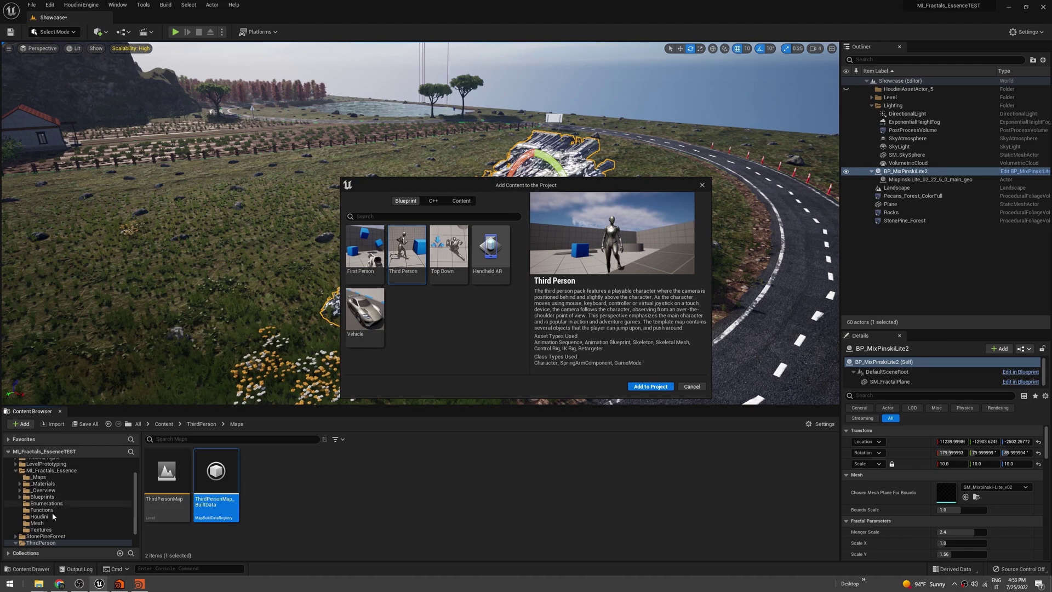
Place BP_ThirdPersonCharacter from the ThirdPerson Blueprints folder on the grass near the fallen tower and dismiss the add-content dialog
{"action": "left_click", "coordinate": [55, 541]}
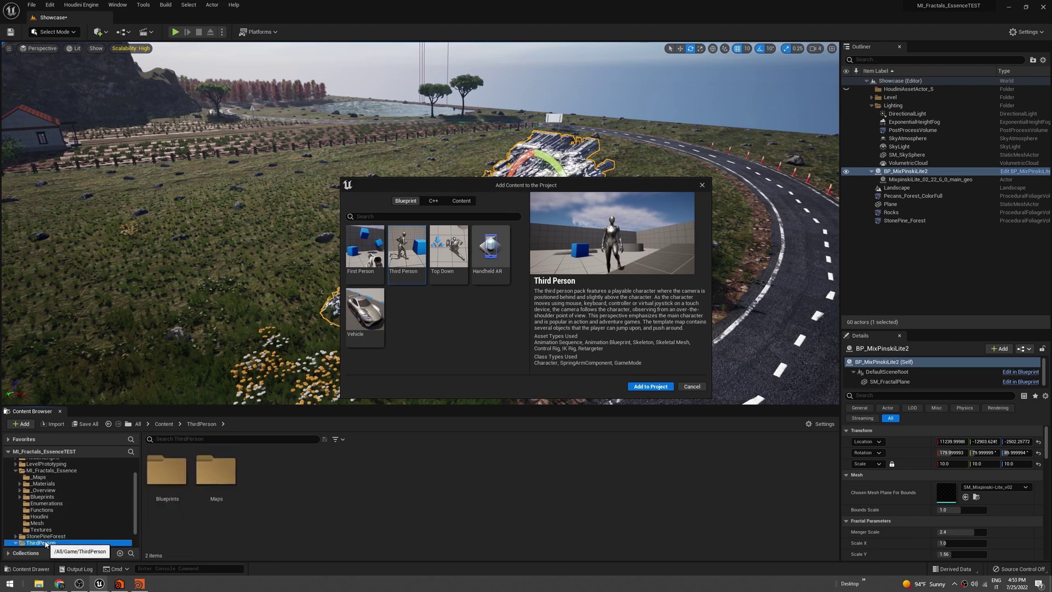
{"action": "left_click", "coordinate": [163, 481]}
{"action": "double_click", "coordinate": [163, 480]}
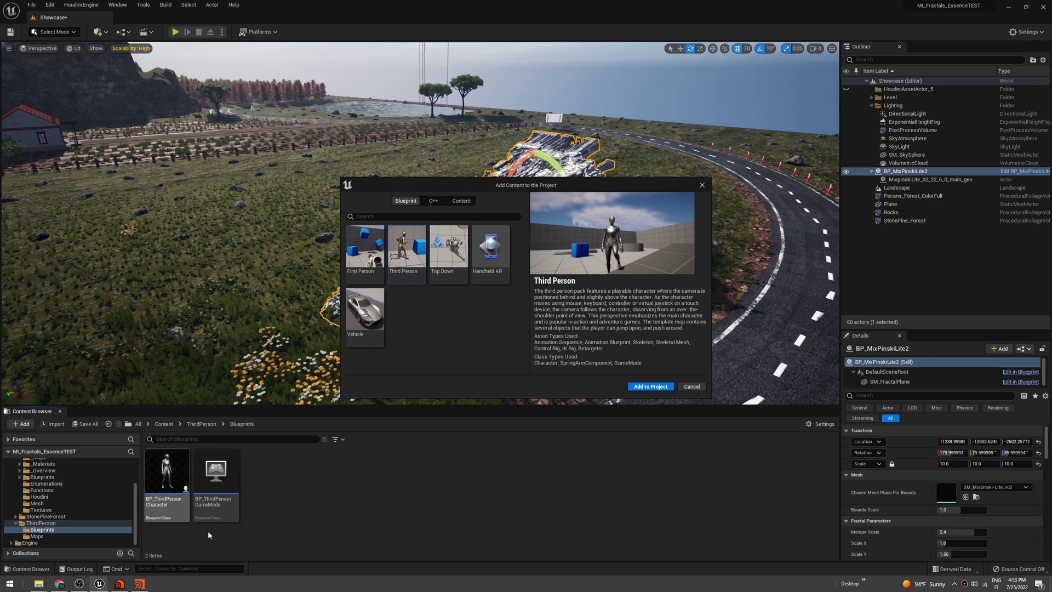
{"action": "left_click_drag", "start_coordinate": [166, 472], "coordinate": [231, 274]}
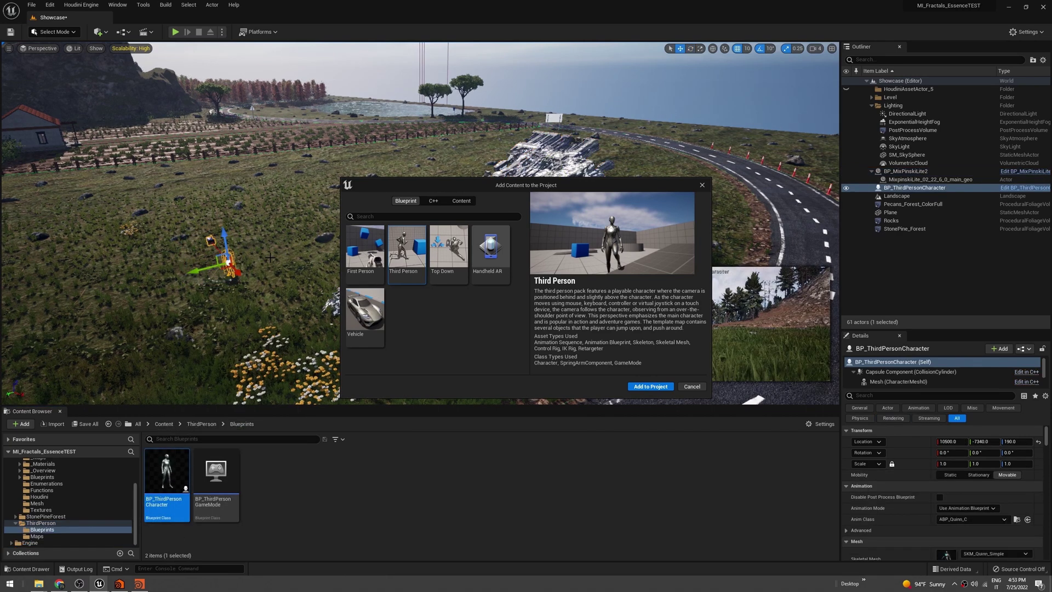
{"action": "left_click", "coordinate": [692, 386]}
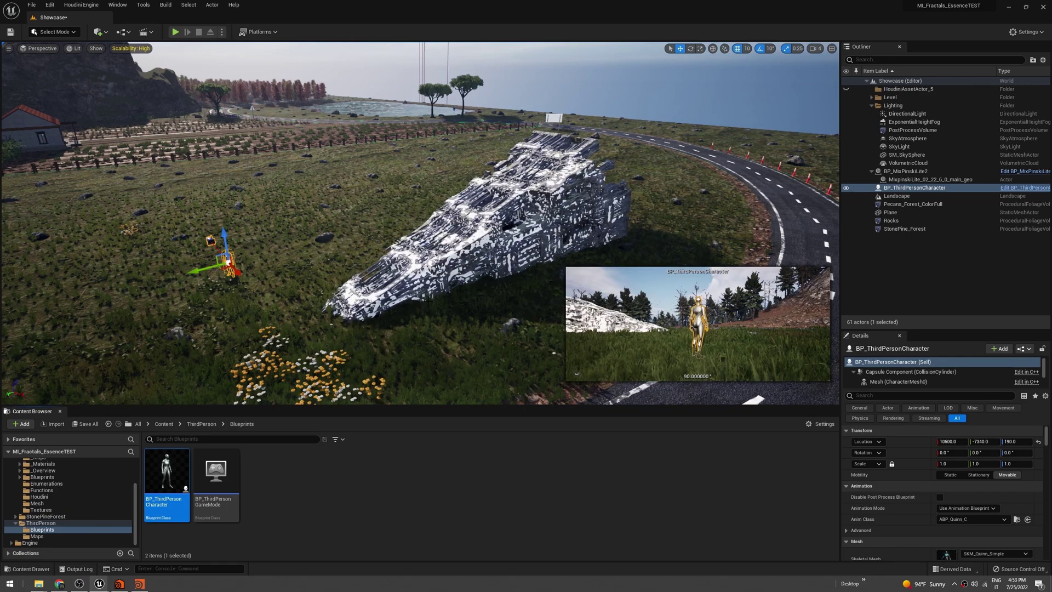
Play the level to check whether the placed third-person character can be controlled, and stop the session
{"action": "key", "text": "w"}
{"action": "right_click_drag", "start_coordinate": [263, 277], "coordinate": [237, 321]}
{"action": "right_click_drag", "start_coordinate": [303, 221], "coordinate": [302, 221]}
{"action": "key", "text": "s"}
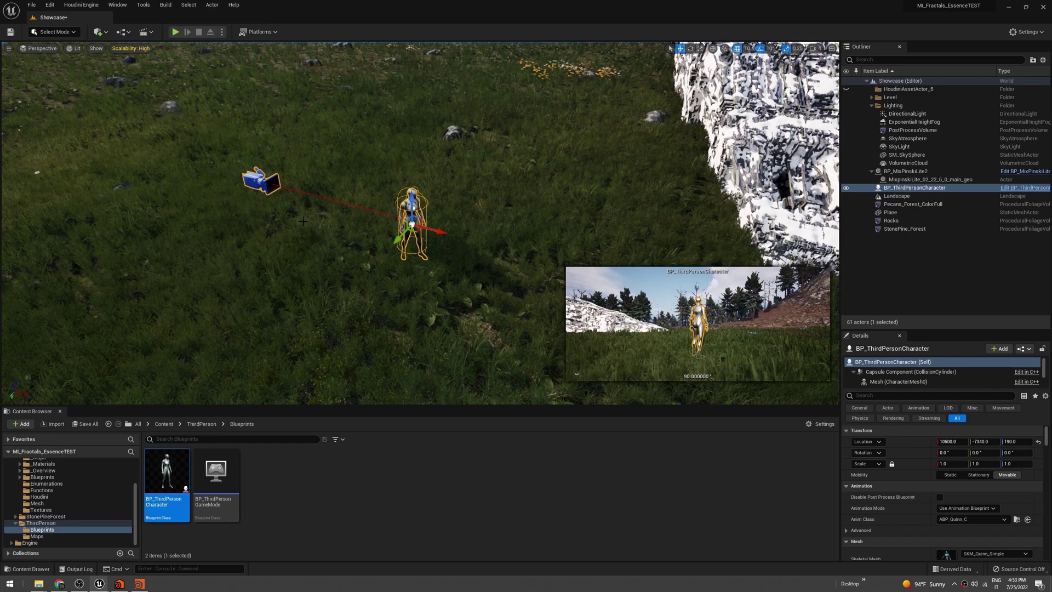
{"action": "left_click", "coordinate": [177, 33]}
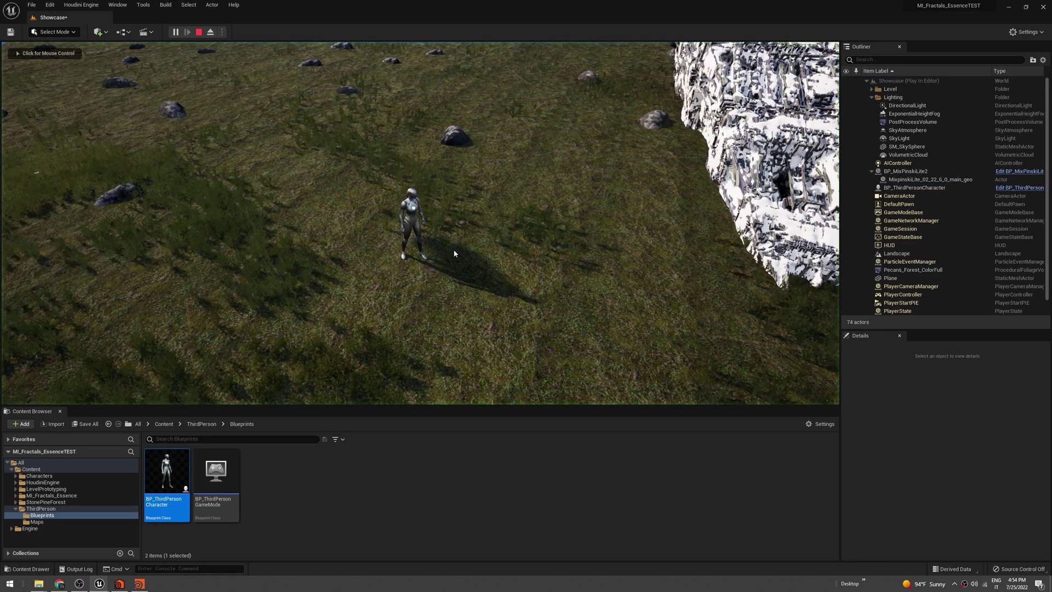
{"action": "key", "text": "s"}
{"action": "key", "text": "w"}
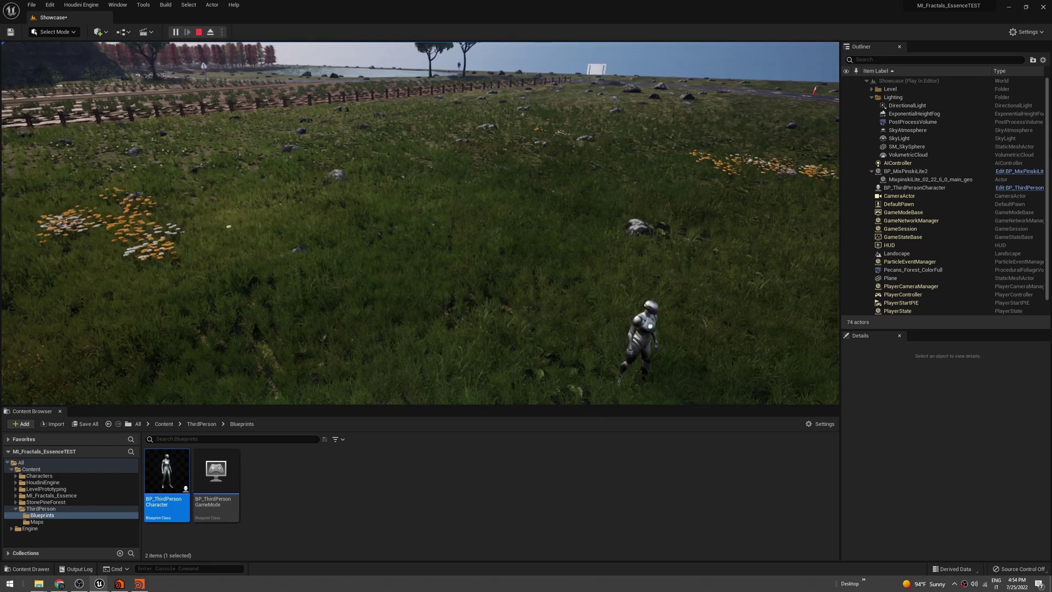
{"action": "key", "text": "Escape"}
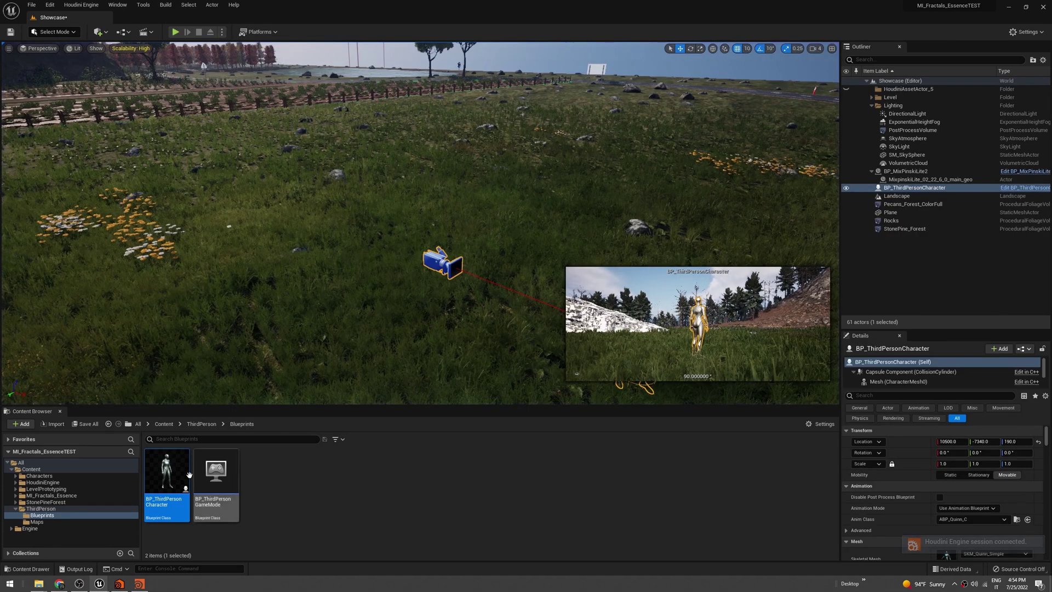
Set Auto Possess Player to Player 0 on BP_ThirdPersonCharacter
{"action": "left_click", "coordinate": [902, 188]}
{"action": "left_click", "coordinate": [876, 396]}
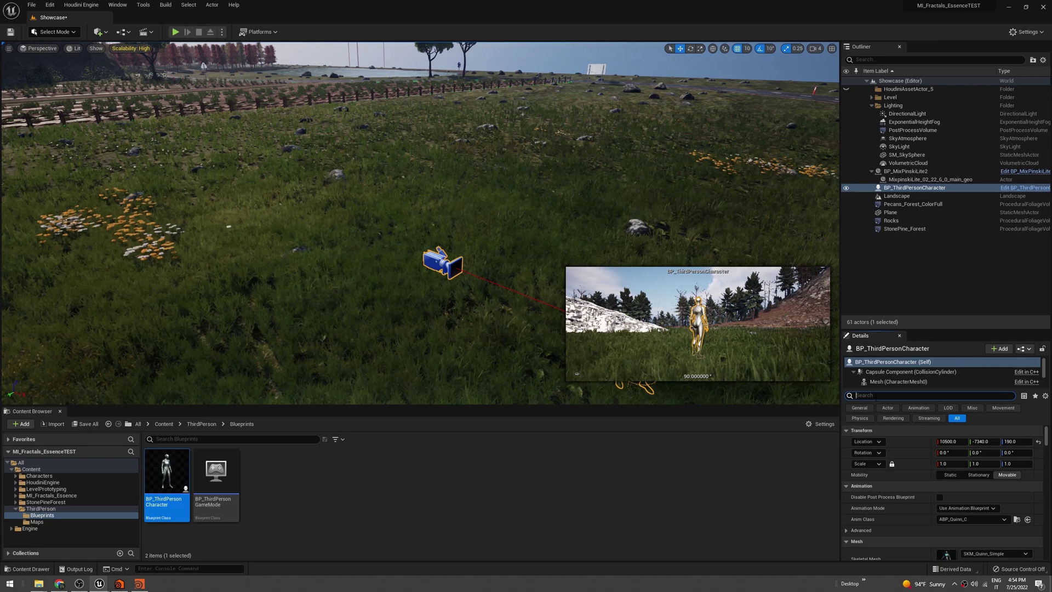
{"action": "left_click", "coordinate": [875, 396]}
{"action": "type", "text": "poss"}
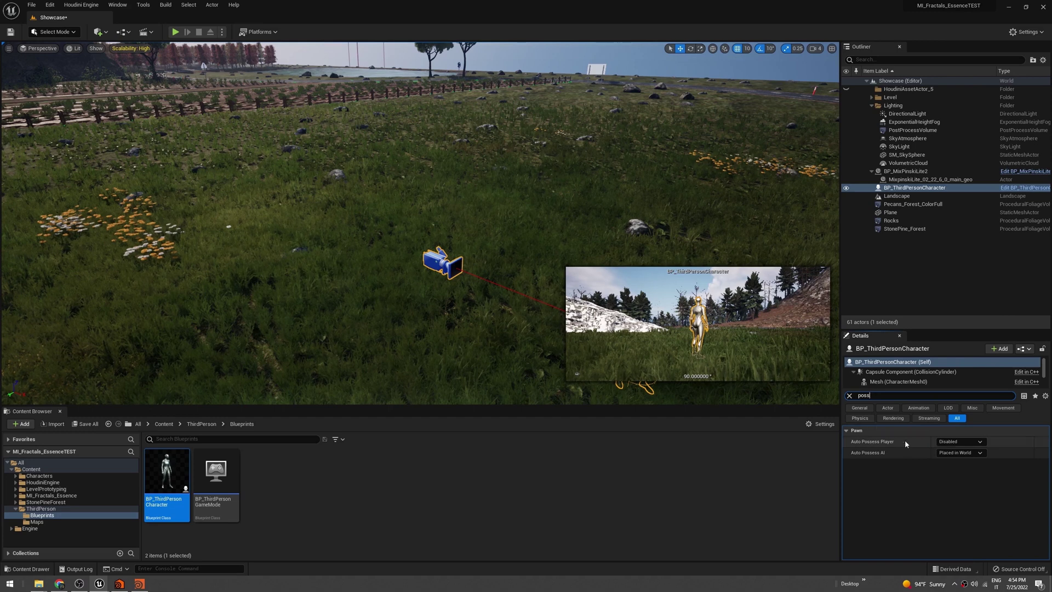
{"action": "left_click", "coordinate": [949, 443]}
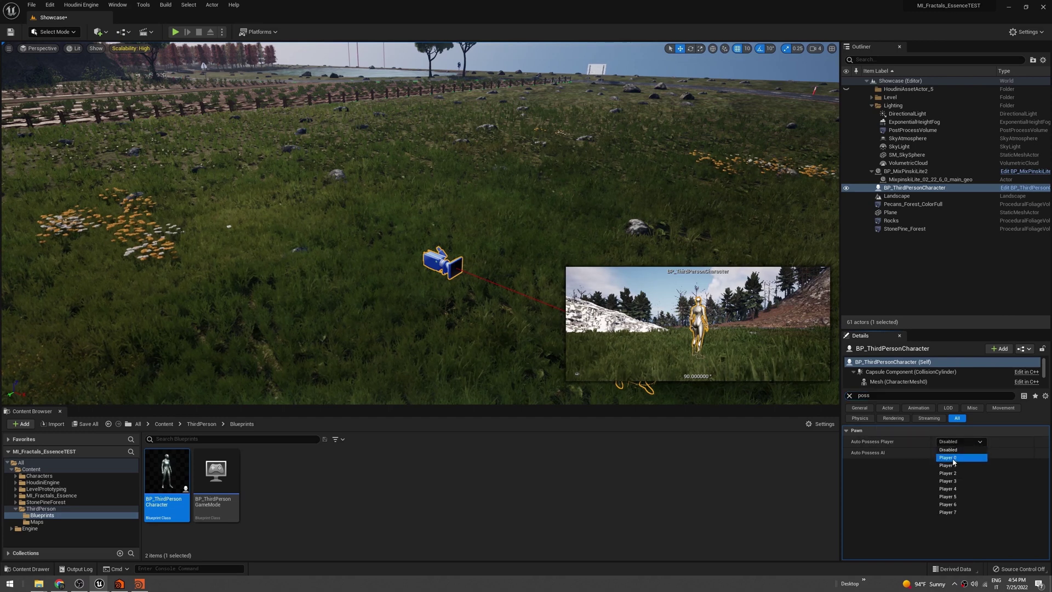
{"action": "left_click", "coordinate": [952, 458]}
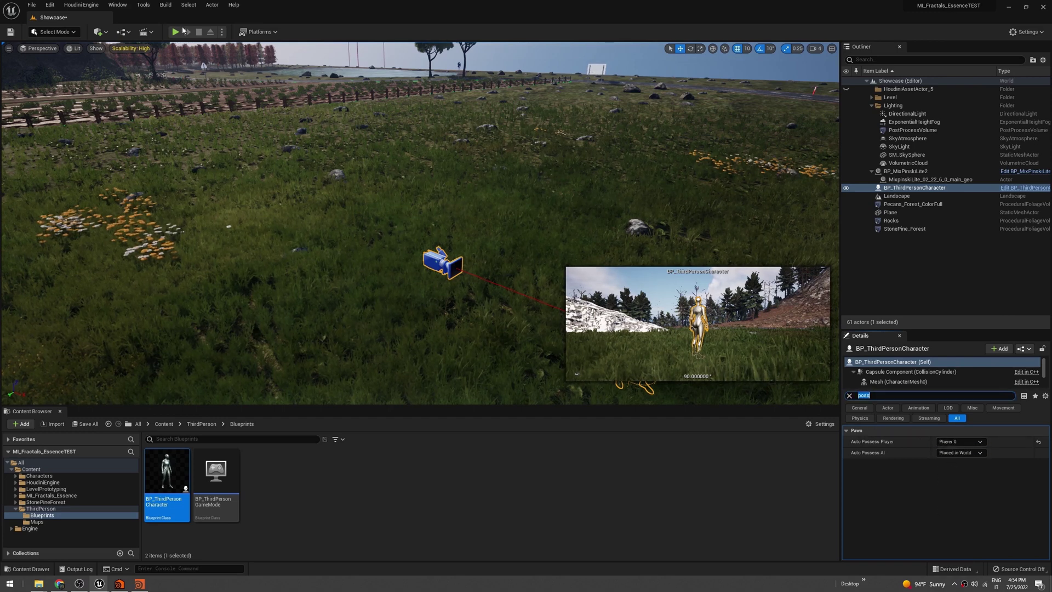
Play the level and run the character into the fallen fractal tower to test its collision
{"action": "left_click", "coordinate": [174, 32]}
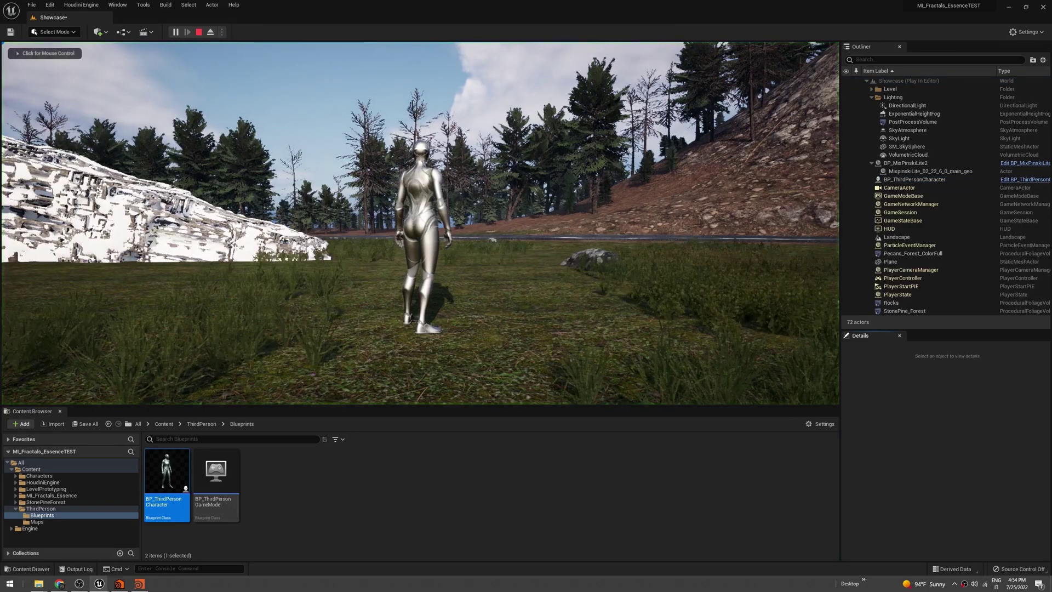
{"action": "key", "text": "a"}
{"action": "key", "text": "w"}
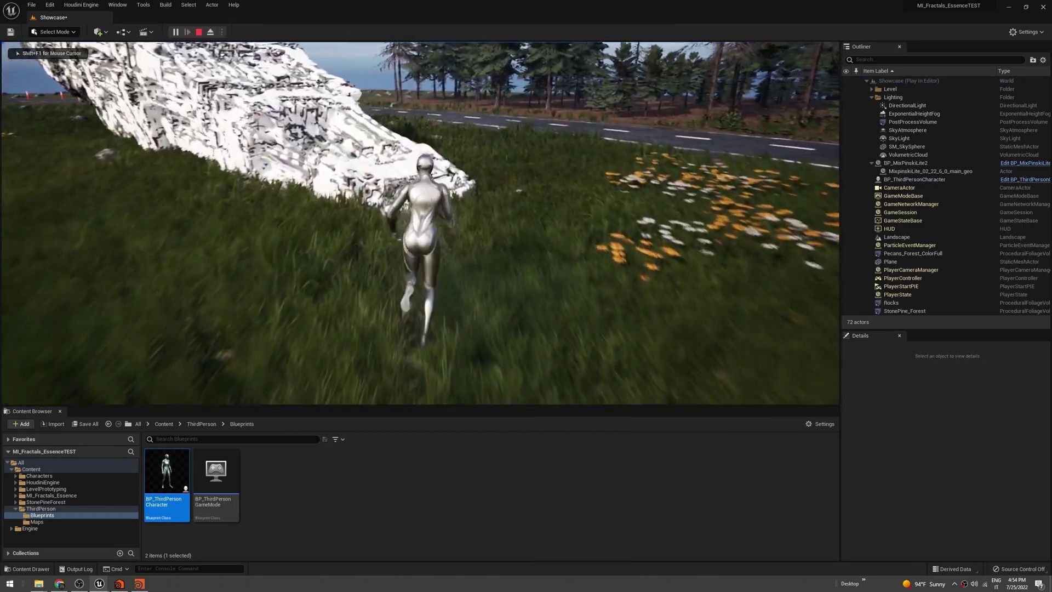
{"action": "key", "text": "w"}
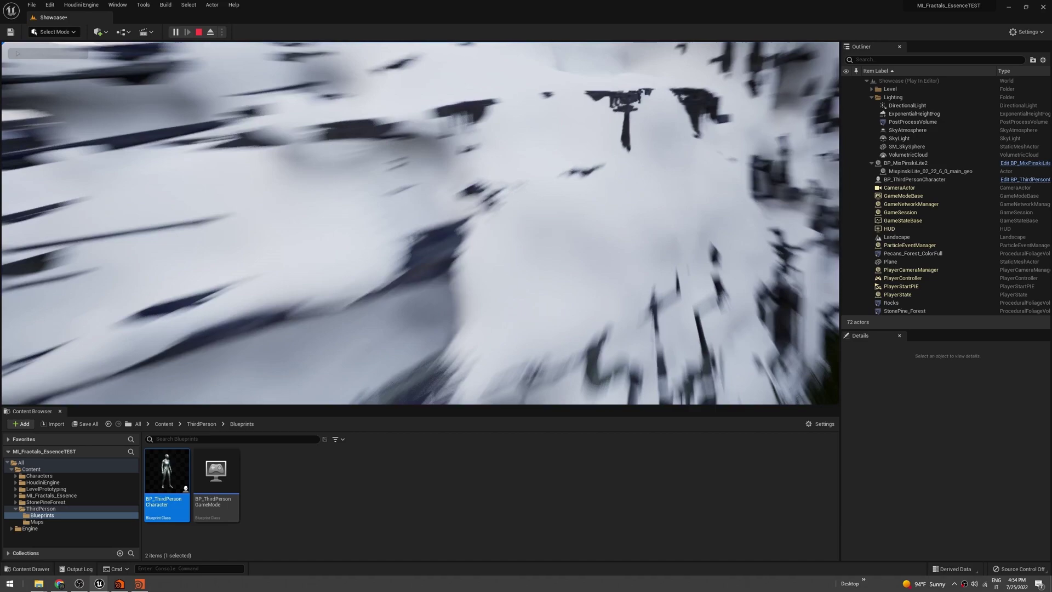
{"action": "key", "text": "w"}
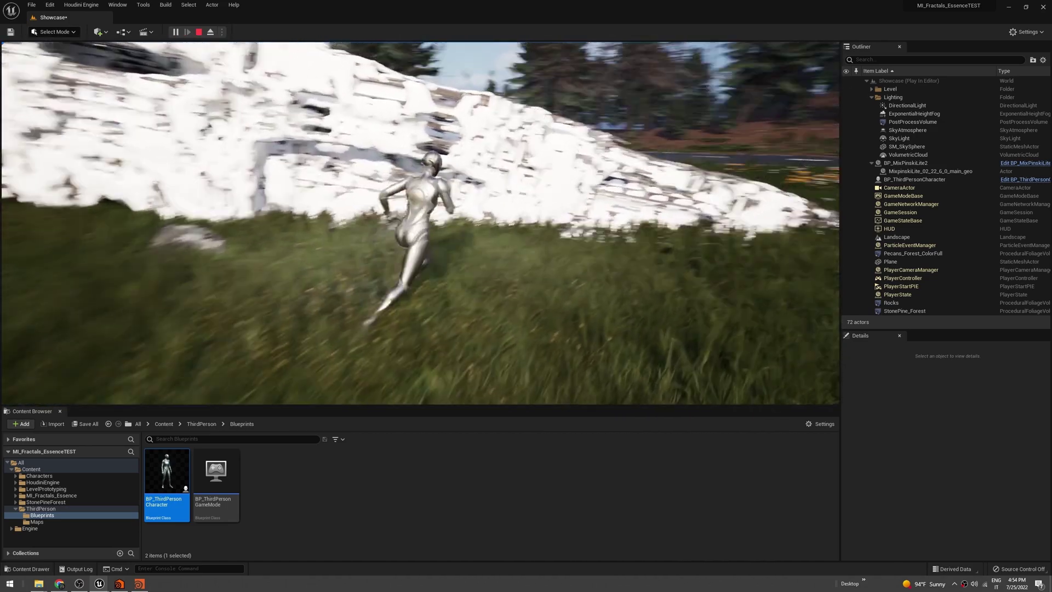
{"action": "key", "text": "w"}
{"action": "key", "text": "s"}
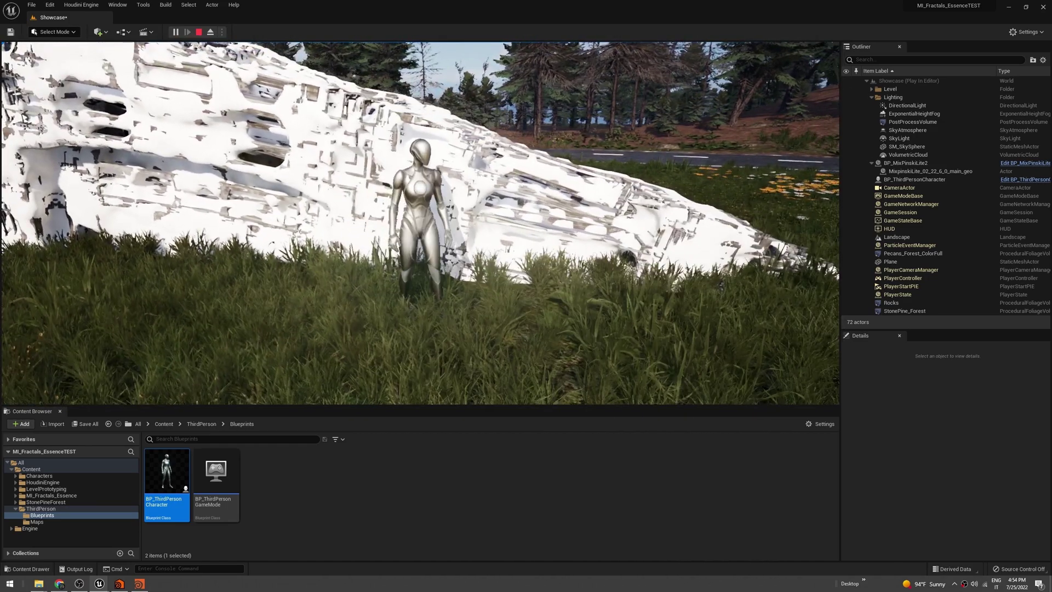
{"action": "key", "text": "w"}
{"action": "key", "text": "w"}
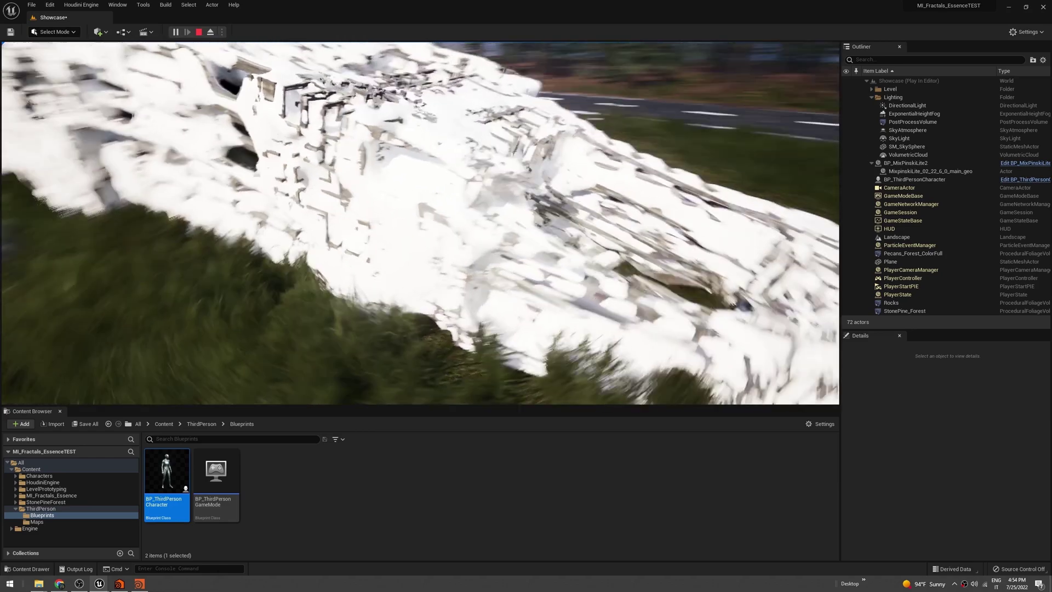
{"action": "key", "text": "s"}
{"action": "key", "text": "s"}
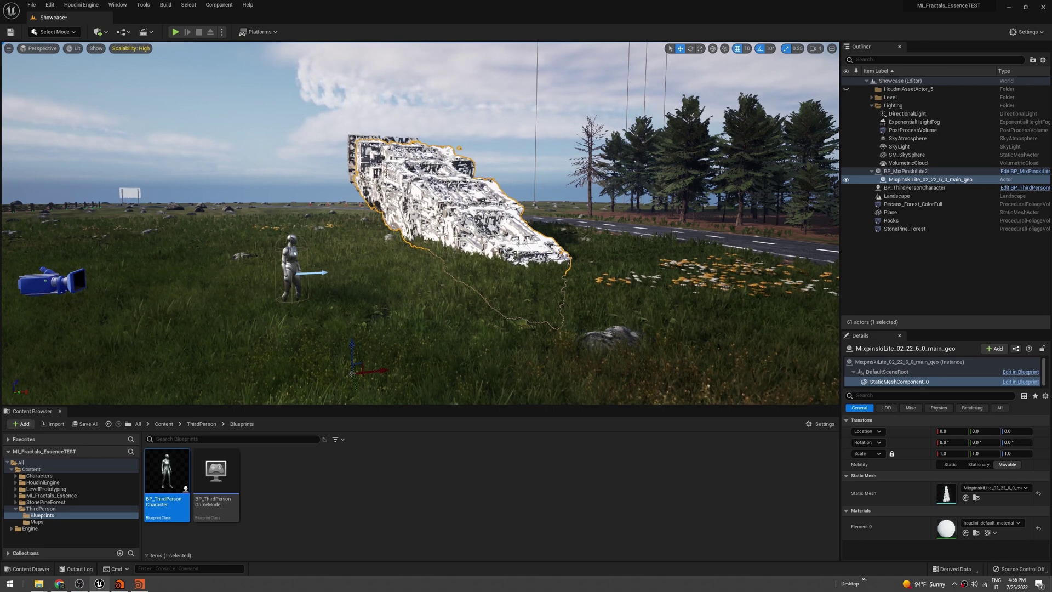
Set Collision Complexity of the static mesh MixpinskiLite_02_22_6_0_main_geo to Use Complex Collision As Simple and save the mesh
{"action": "key", "text": "w"}
{"action": "left_click", "coordinate": [897, 180]}
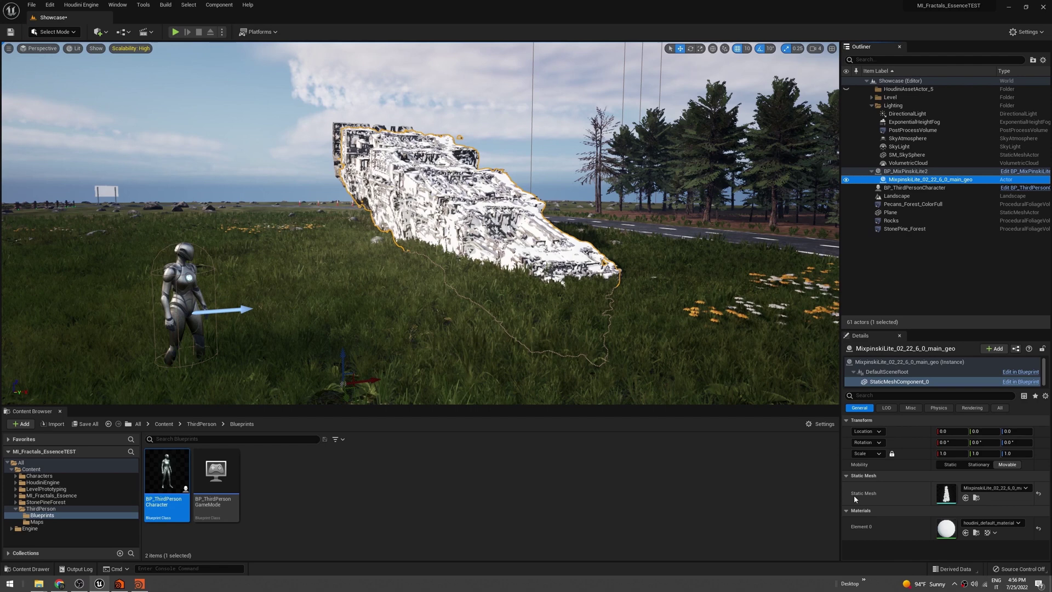
{"action": "double_click", "coordinate": [944, 491]}
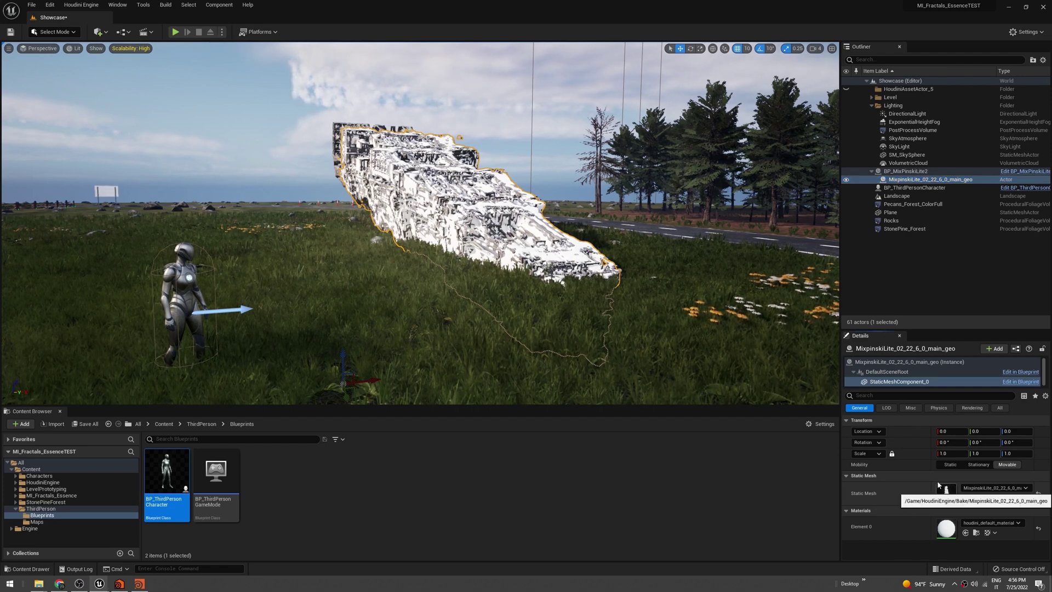
{"action": "double_click", "coordinate": [939, 488]}
{"action": "scroll", "coordinate": [809, 257], "scroll_direction": "down", "scroll_amount": 5}
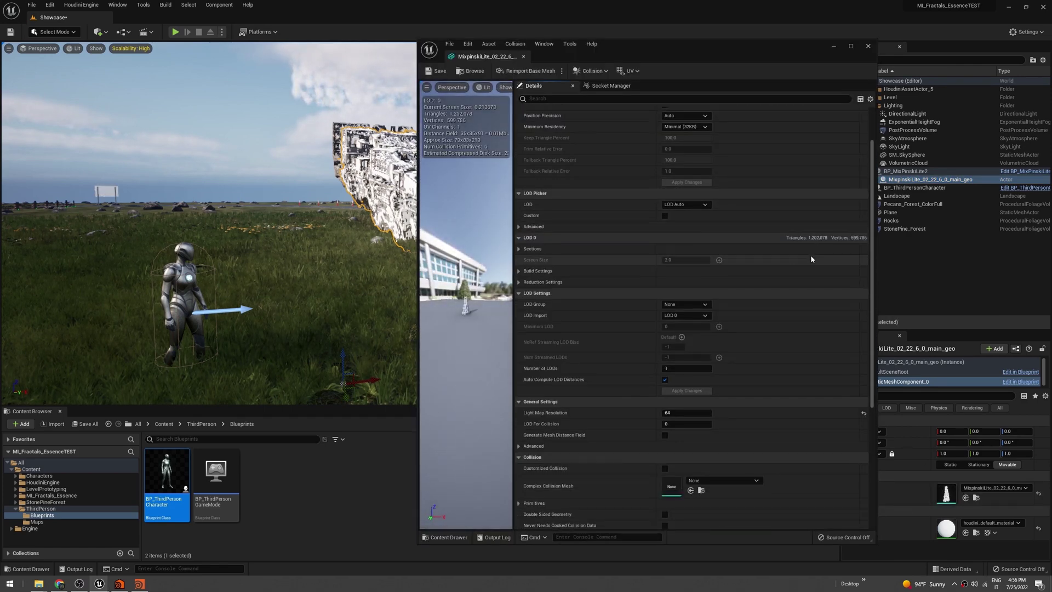
{"action": "scroll", "coordinate": [808, 262], "scroll_direction": "down", "scroll_amount": 3}
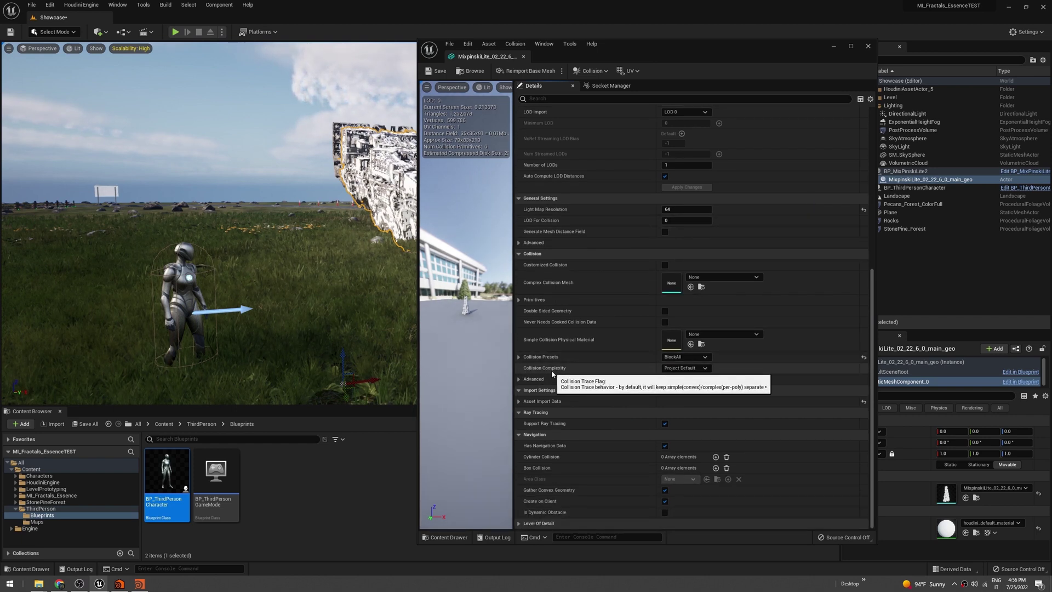
{"action": "left_click", "coordinate": [699, 369]}
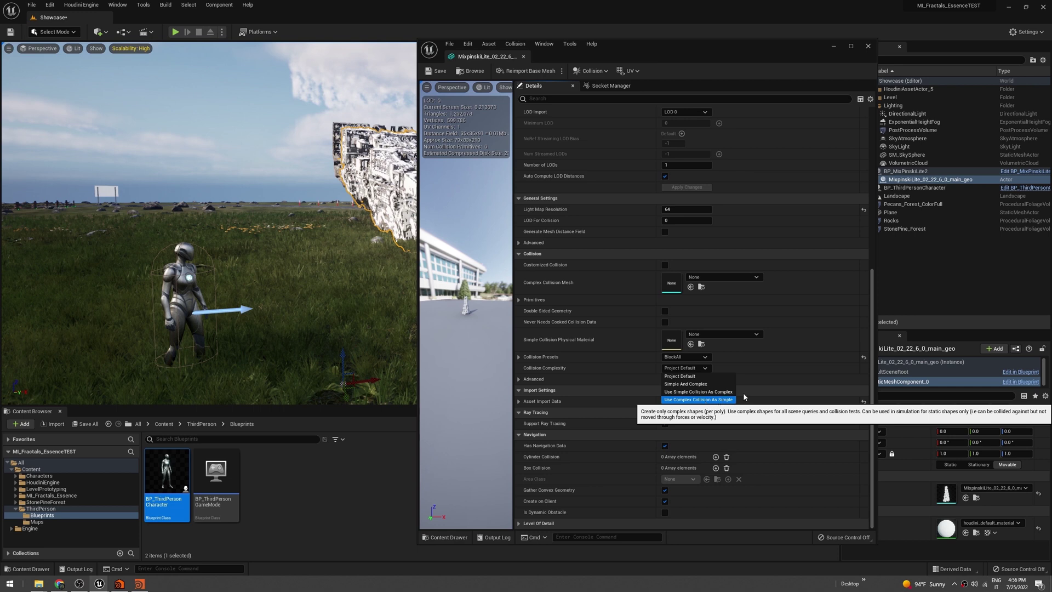
{"action": "key", "text": "Return"}
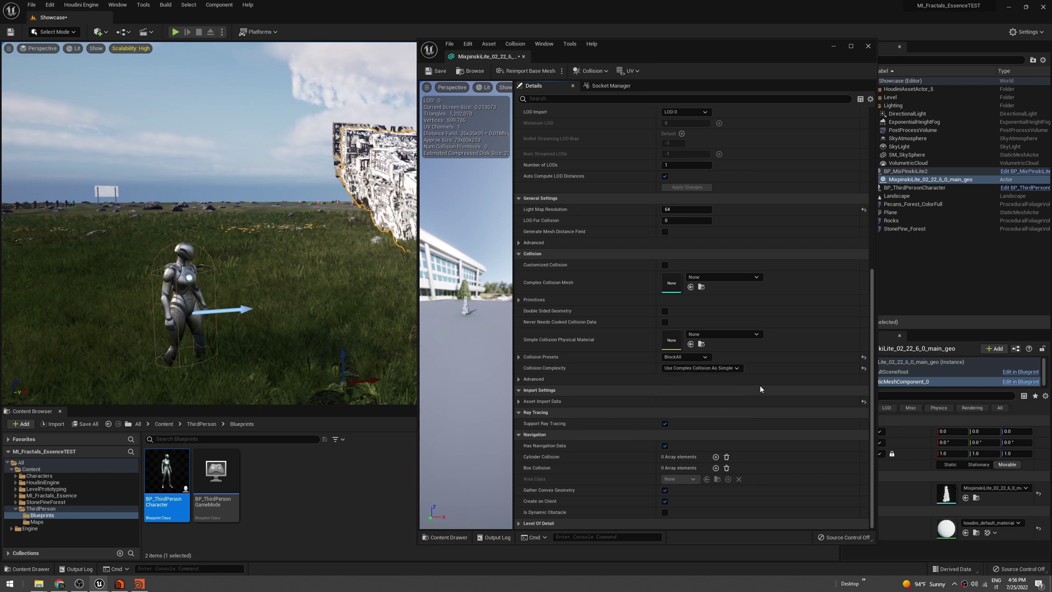
{"action": "left_click", "coordinate": [437, 73]}
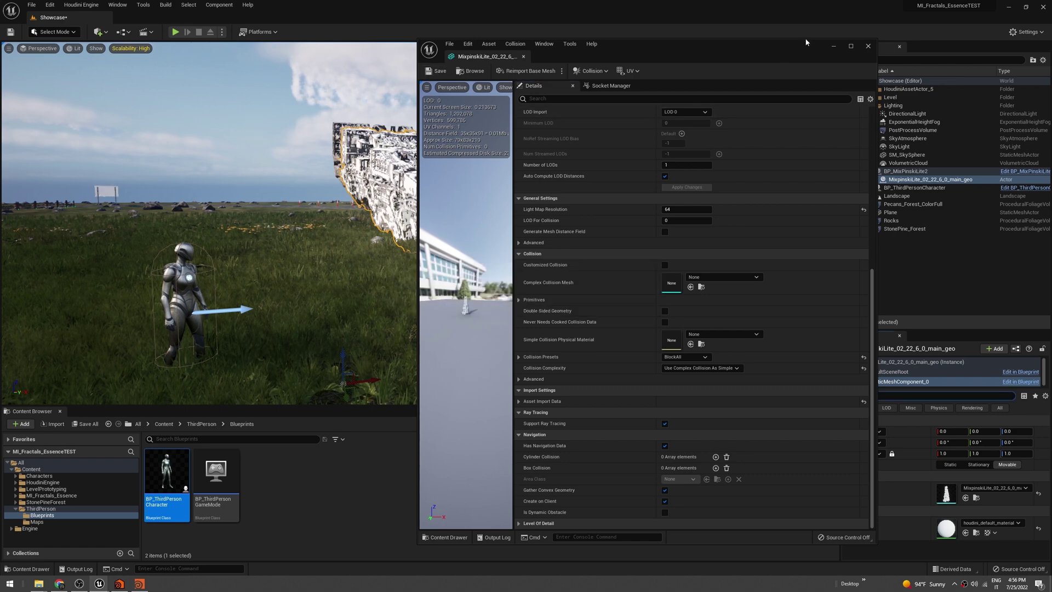
{"action": "left_click", "coordinate": [833, 46]}
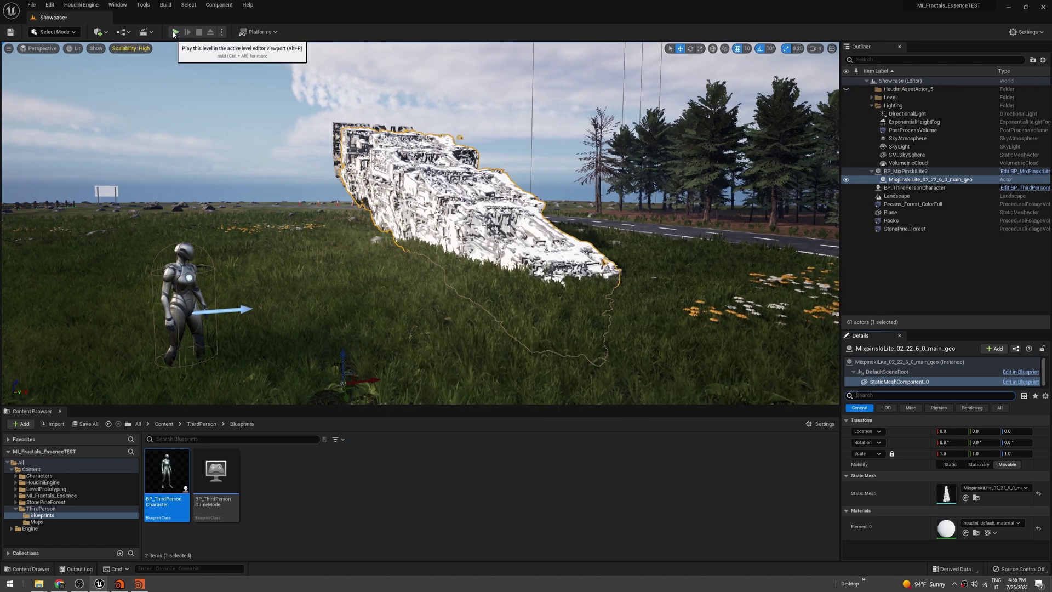
Play the level, run and jump the character on top of the fallen fractal tower to test its collision, and stop the session
{"action": "left_click", "coordinate": [175, 32]}
{"action": "key", "text": "w"}
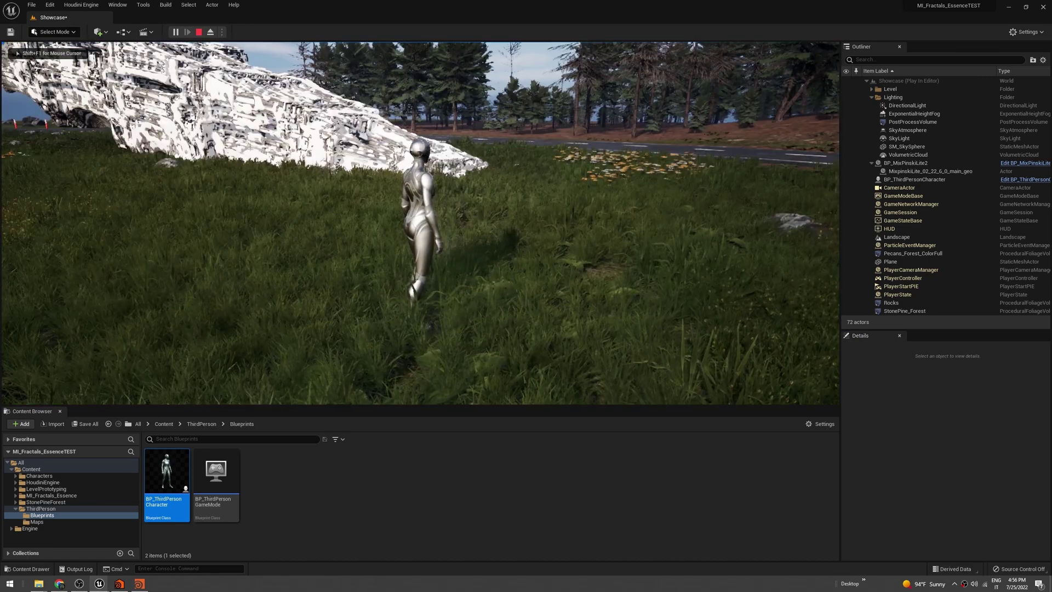
{"action": "key", "text": "space"}
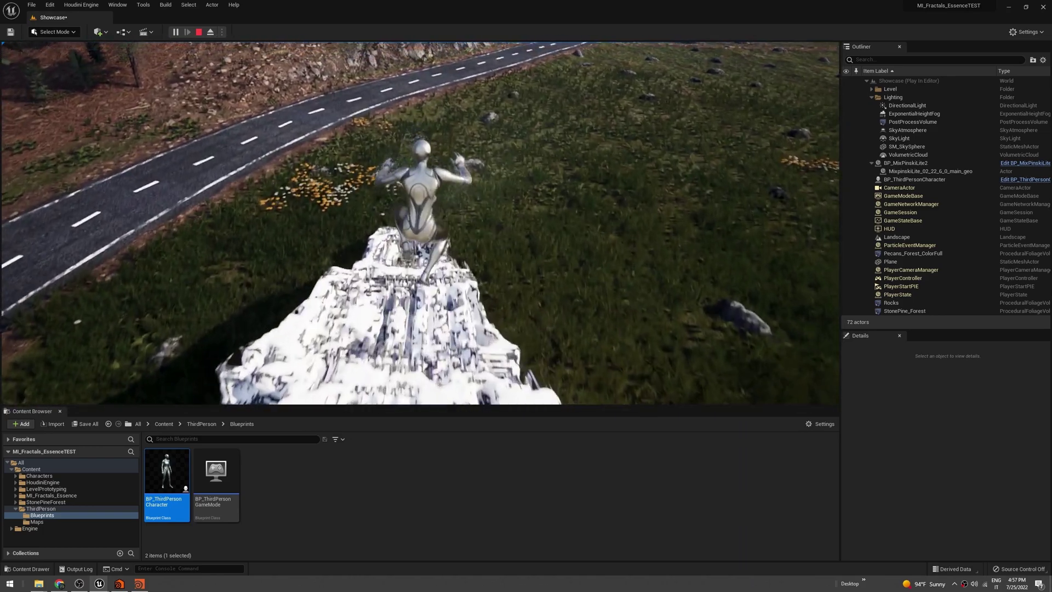
{"action": "key", "text": "w"}
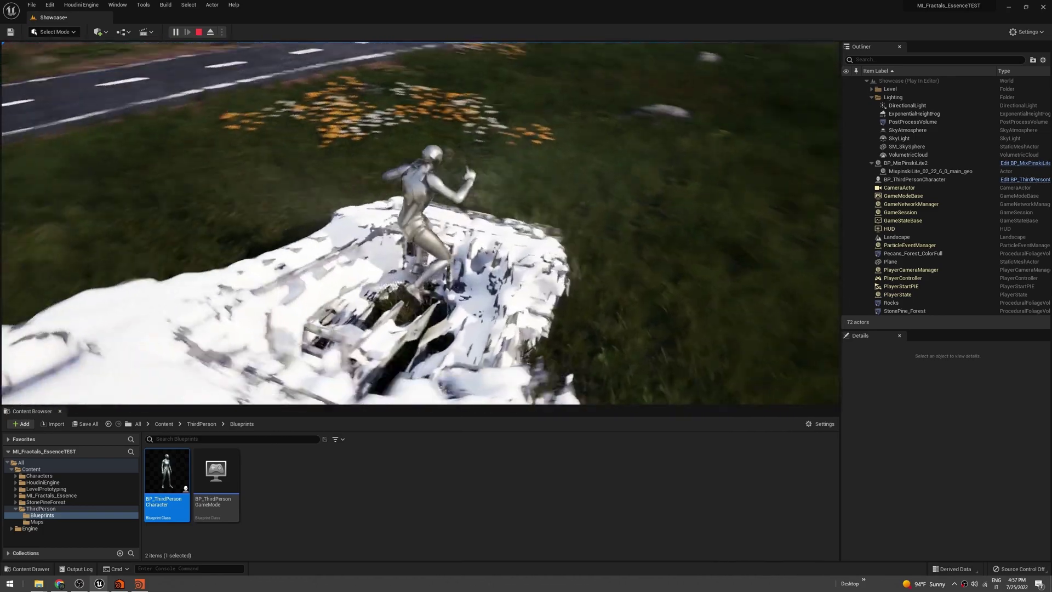
{"action": "key", "text": "space"}
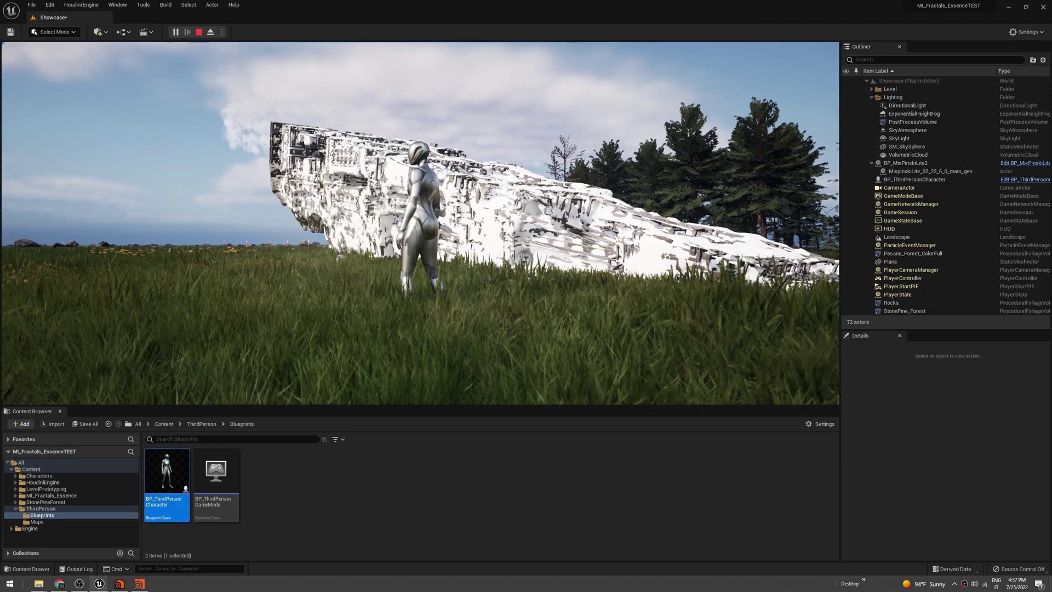
{"action": "key", "text": "Escape"}
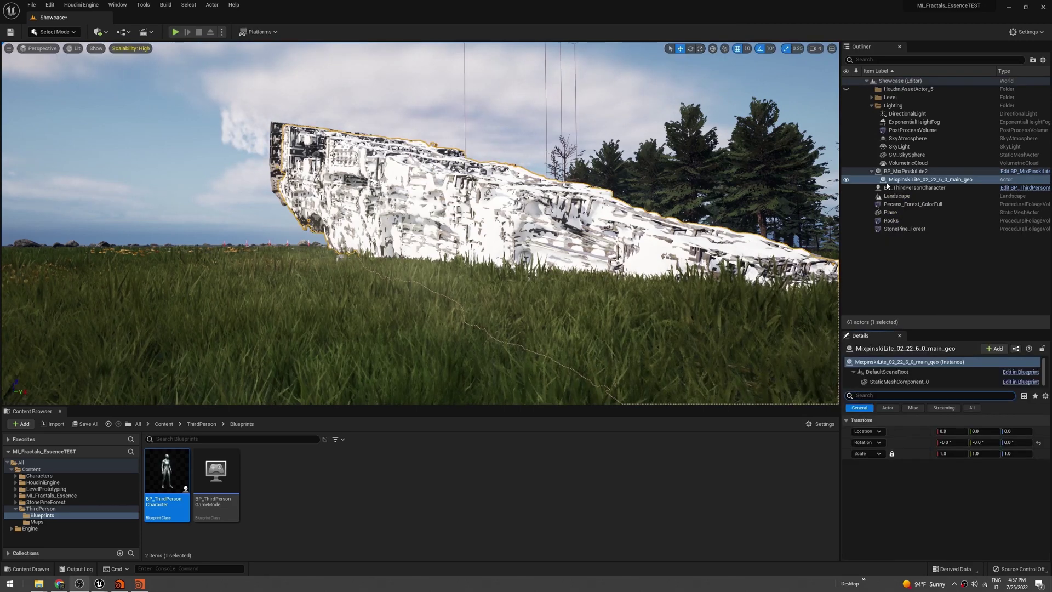
Enable Hidden in Game for StaticMeshComponent_0 of the MixpinskiLite_02_22_6_0_main_geo actor and clear the property search
{"action": "left_click", "coordinate": [907, 180]}
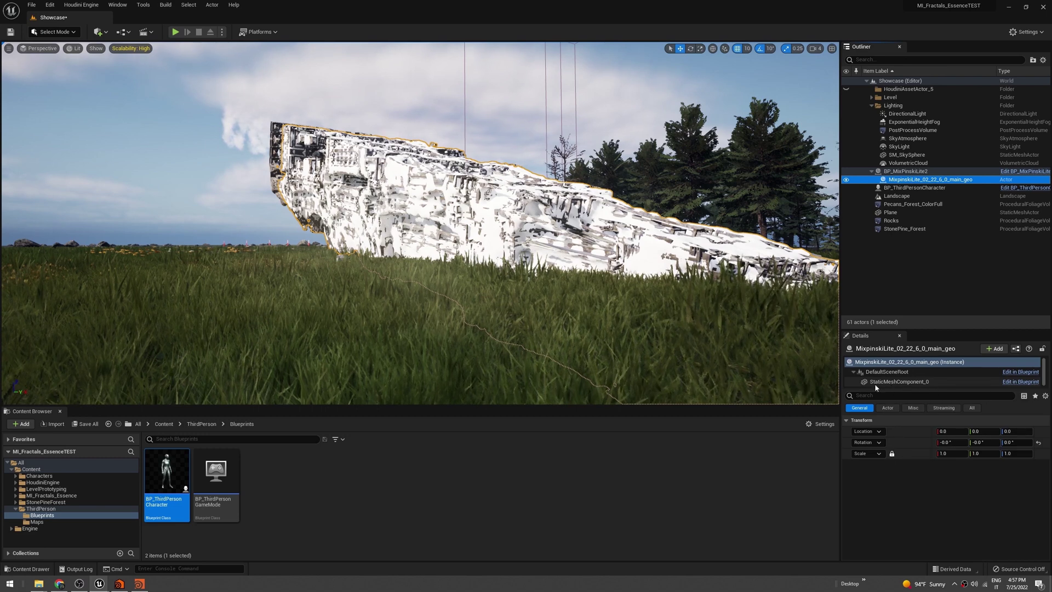
{"action": "left_click", "coordinate": [891, 382]}
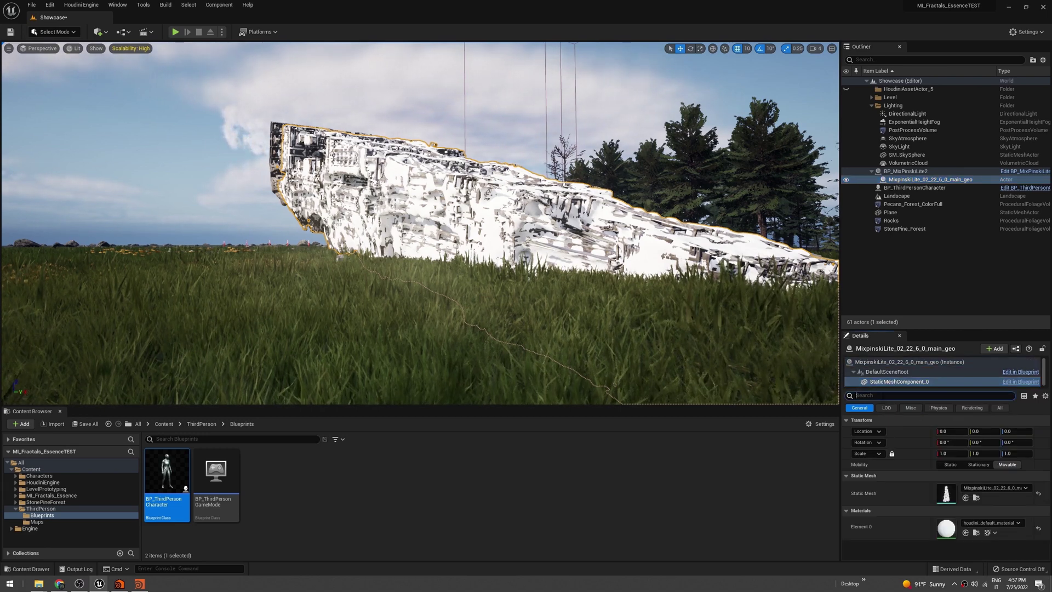
{"action": "type", "text": "hidden"}
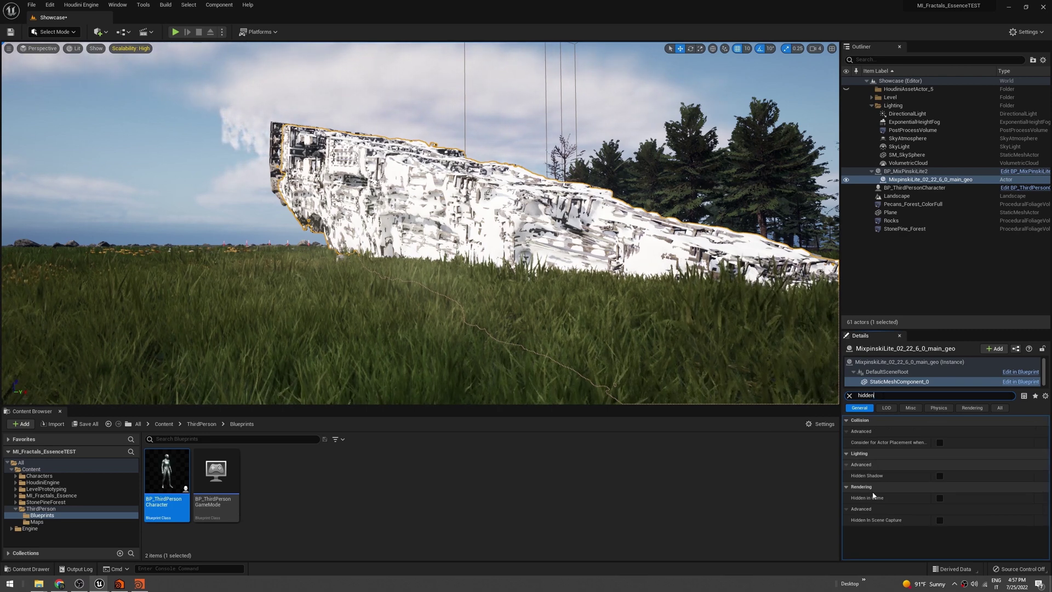
{"action": "left_click", "coordinate": [940, 498]}
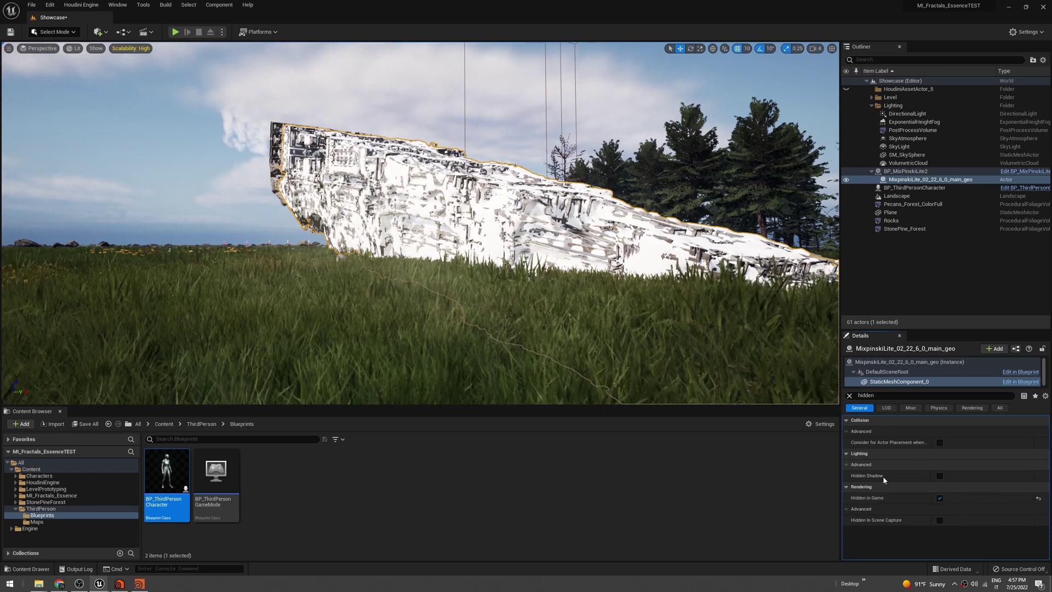
{"action": "left_click", "coordinate": [849, 396]}
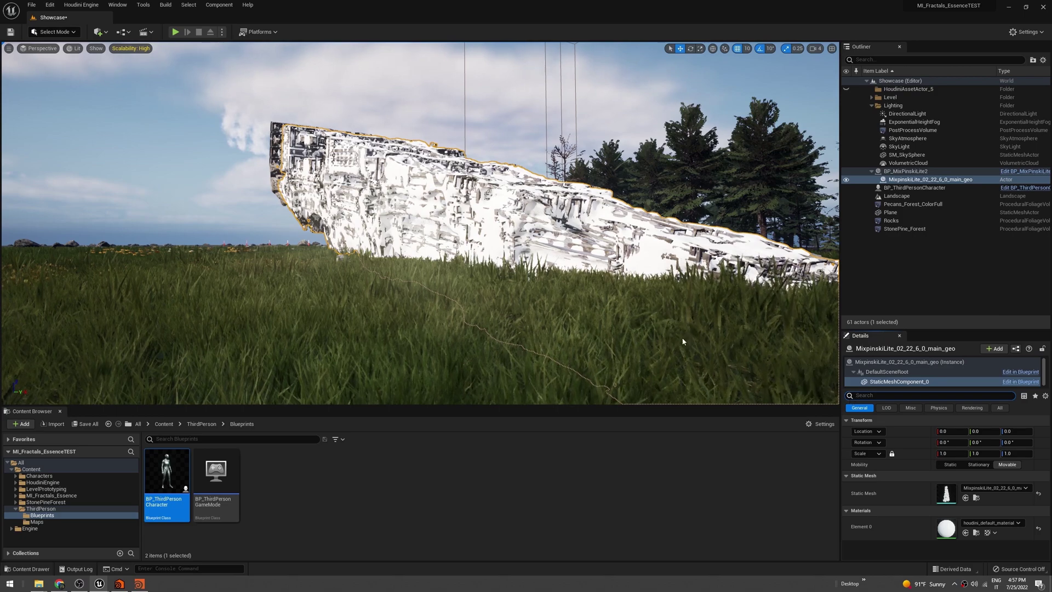
Play the level to check the fractal tower with its collision mesh hidden in game
{"action": "left_click", "coordinate": [175, 32]}
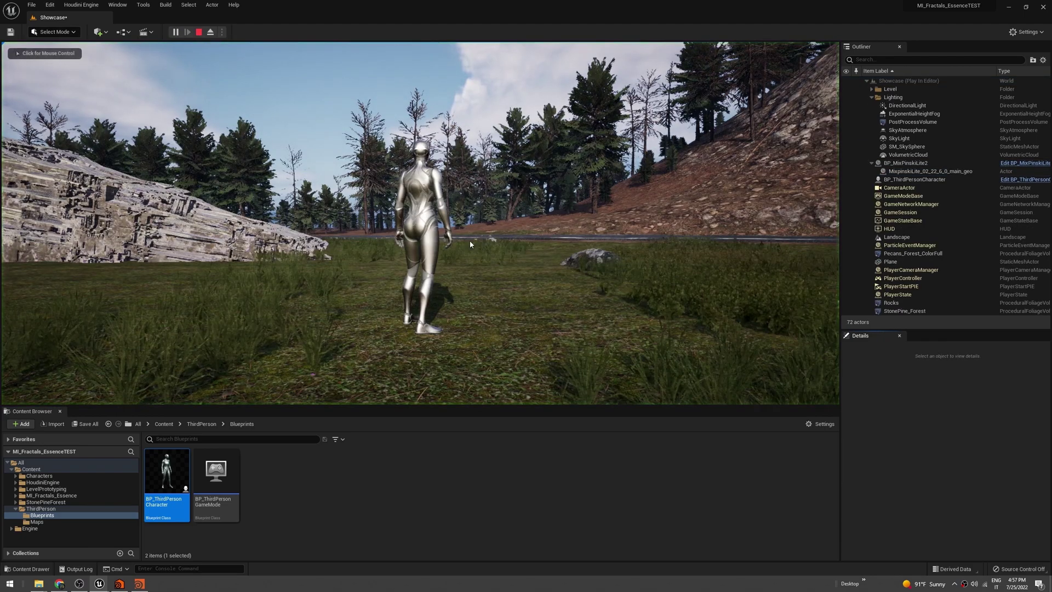